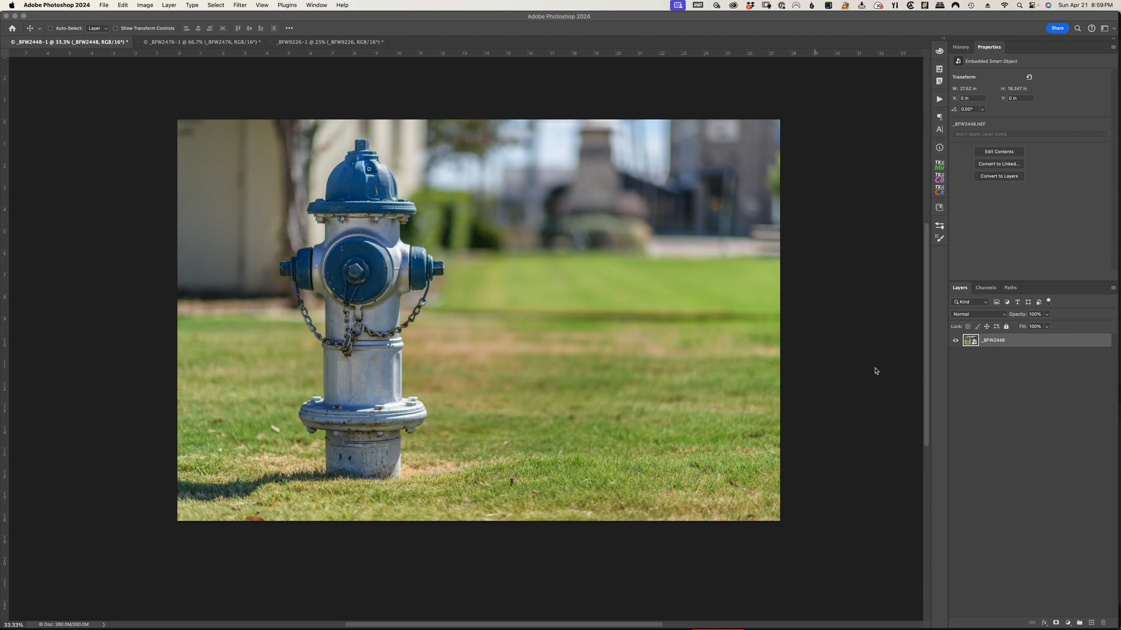
Add a Hue/Saturation adjustment layer above the hydrant photo
click(876, 372)
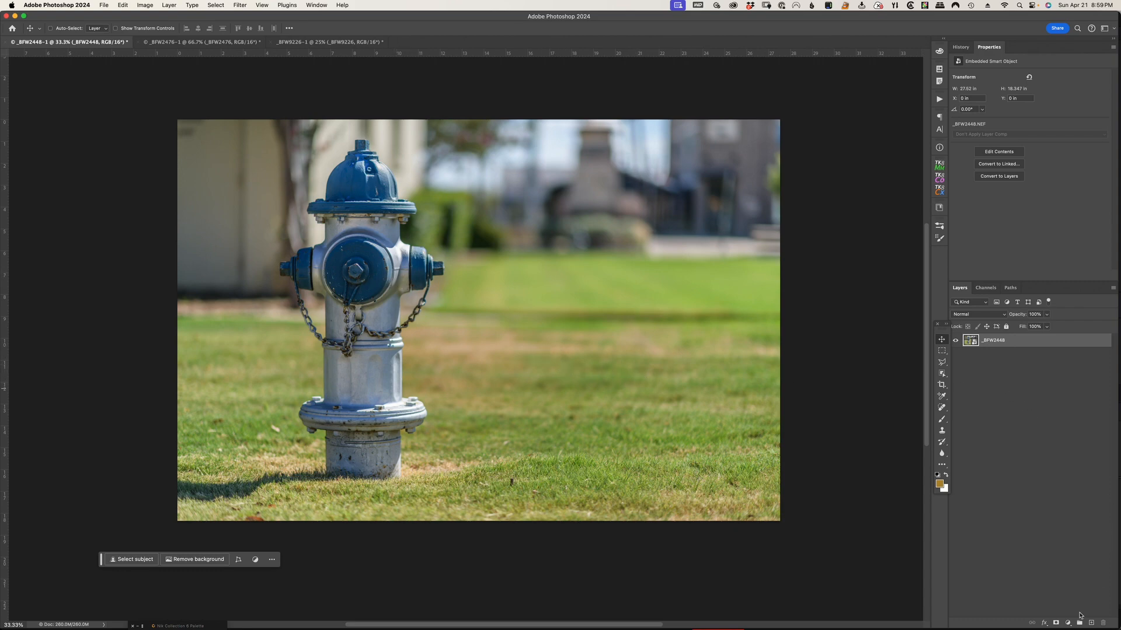
mouse_move(1072, 628)
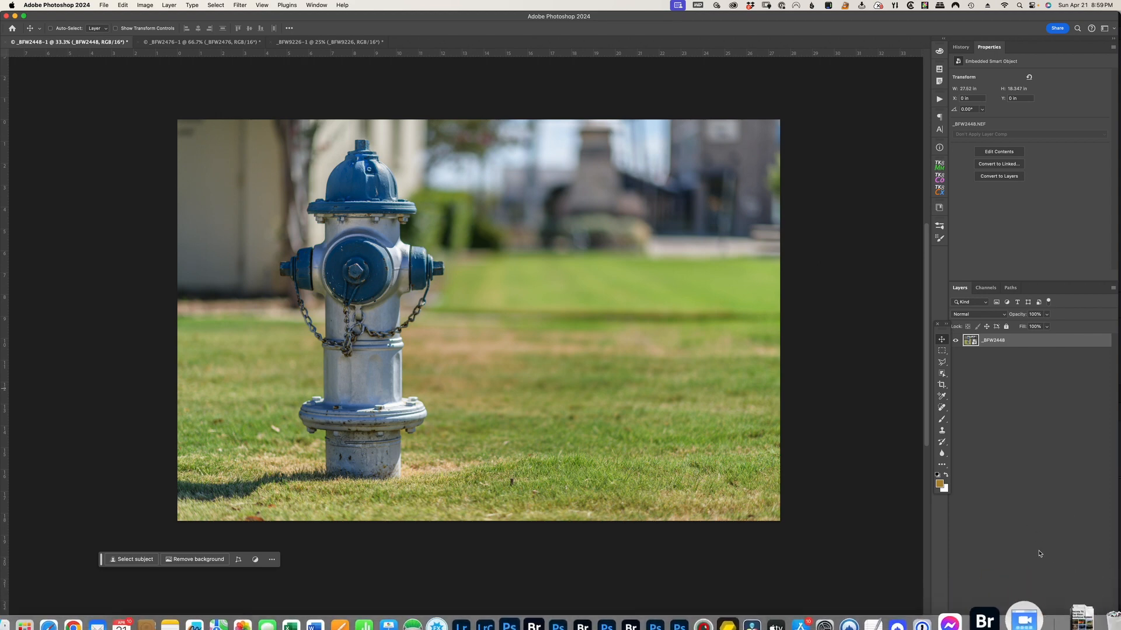
click(1068, 623)
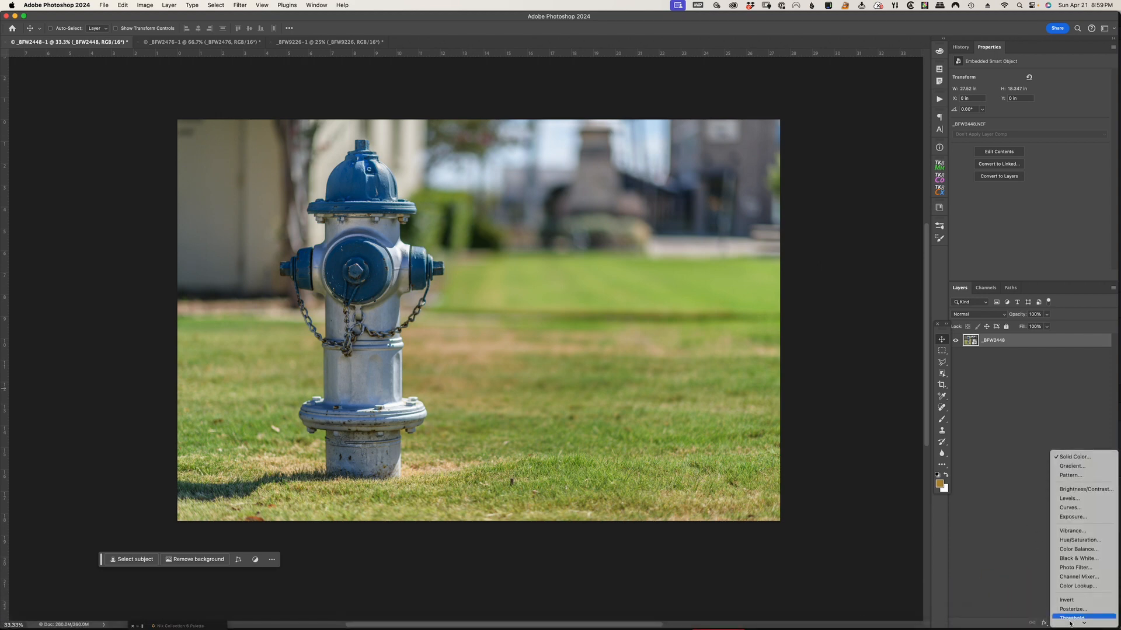
click(1088, 532)
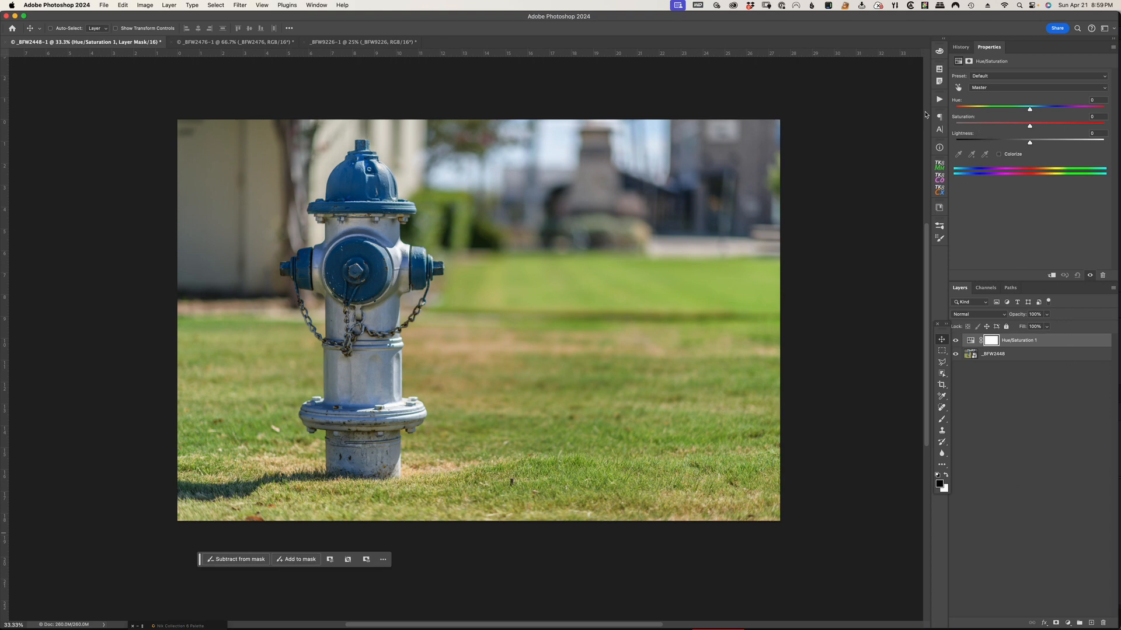
Target the Hue/Saturation adjustment at the Blues by sampling the hydrant's blue top cap
click(958, 89)
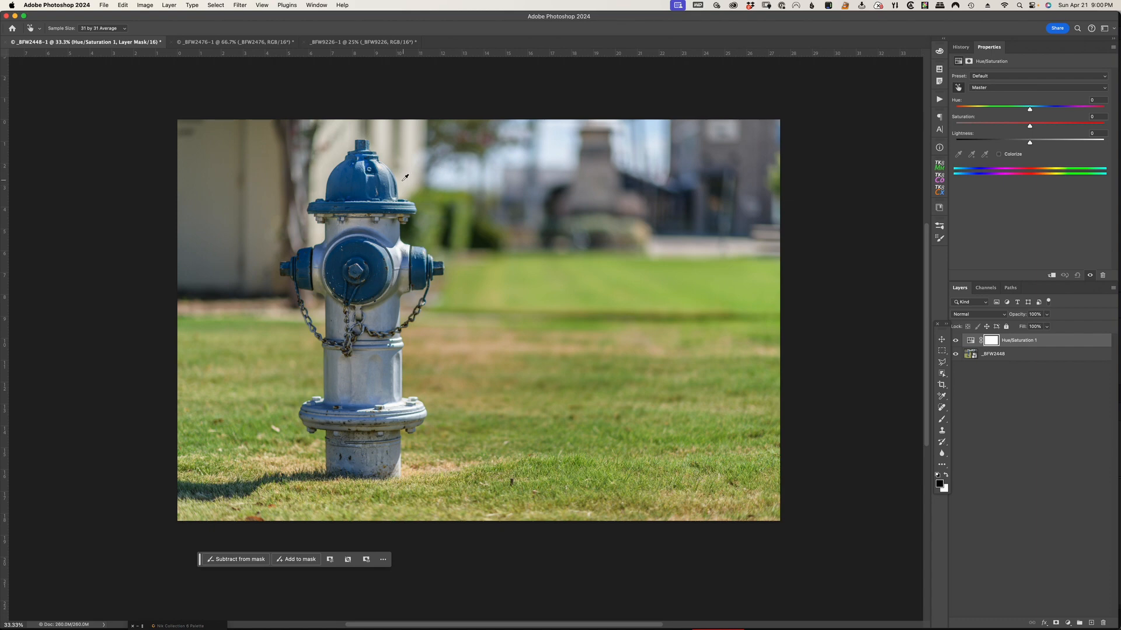
click(364, 182)
mouse_move(988, 173)
mouse_down()
mouse_move(961, 173)
mouse_move(976, 174)
mouse_up()
click(958, 155)
click(362, 185)
Widen the affected Blues range while saturation is temporarily at -100, and reset the saturation to 0
drag(1030, 129, 954, 129)
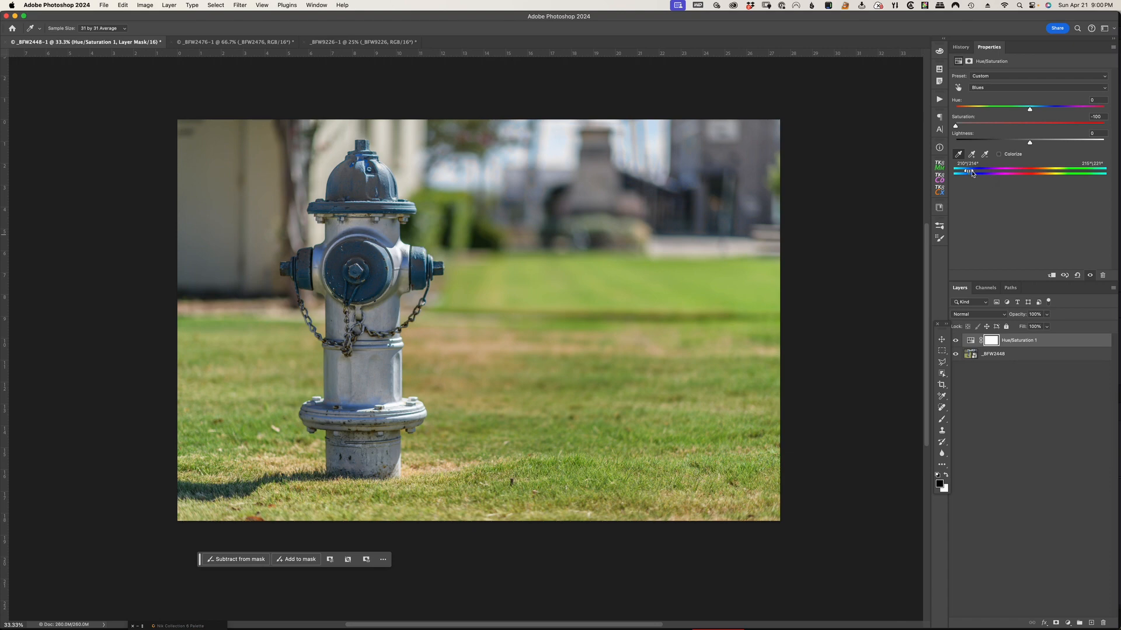
mouse_move(973, 174)
mouse_down()
mouse_move(984, 174)
mouse_move(960, 174)
mouse_up()
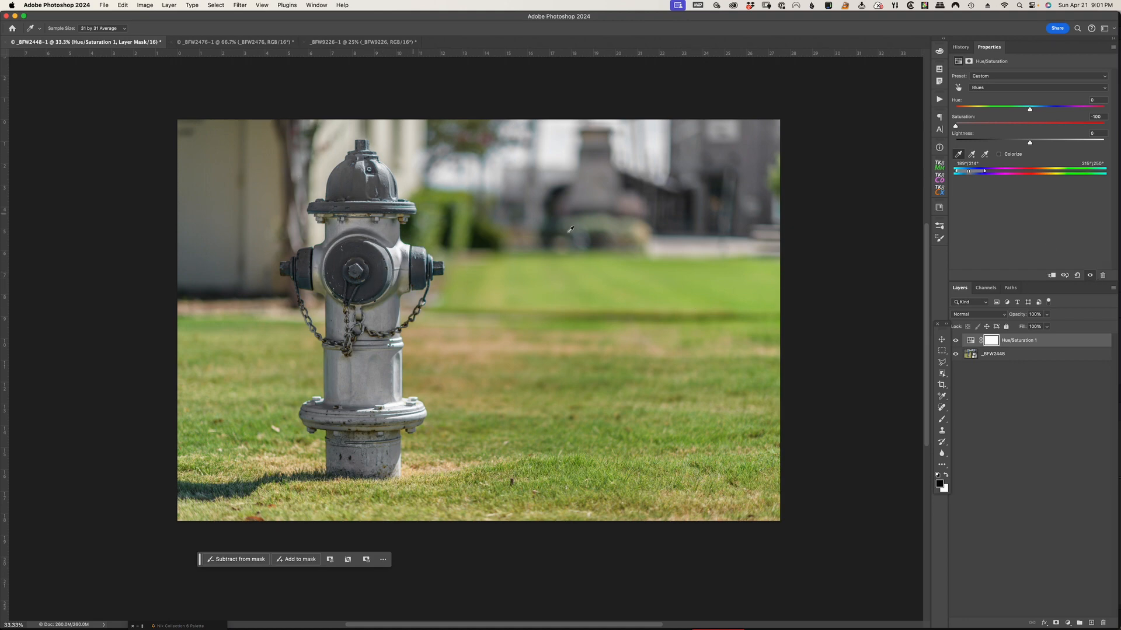
click(1103, 117)
text(0)
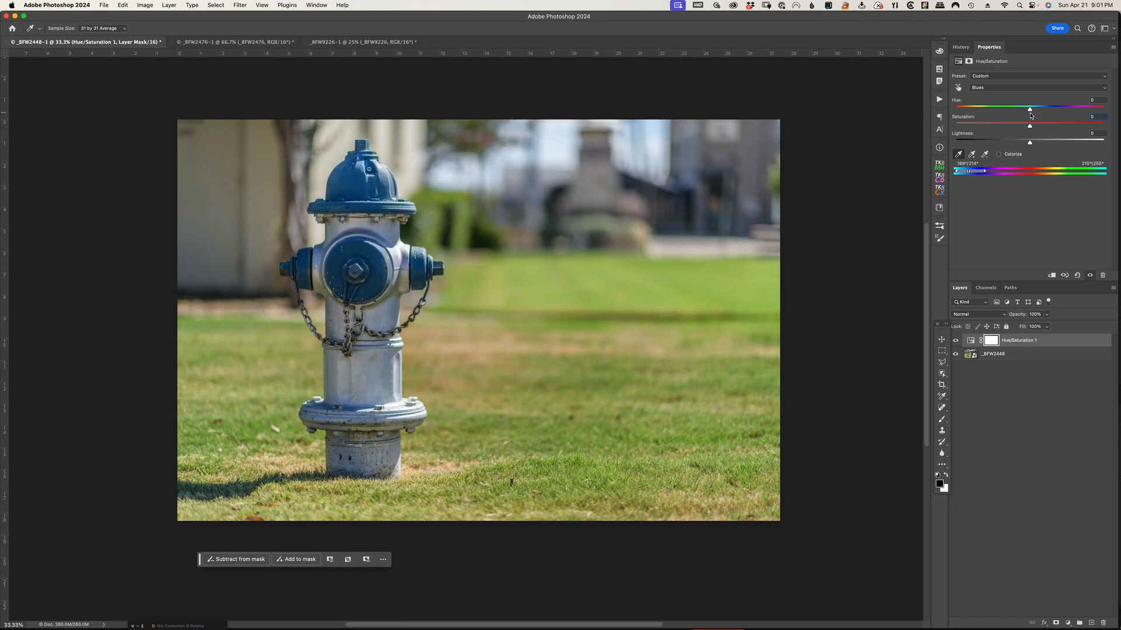
Recolor the Blues with hue -173 and saturation +35, extending the fully affected part of the color range
drag(1030, 111, 960, 111)
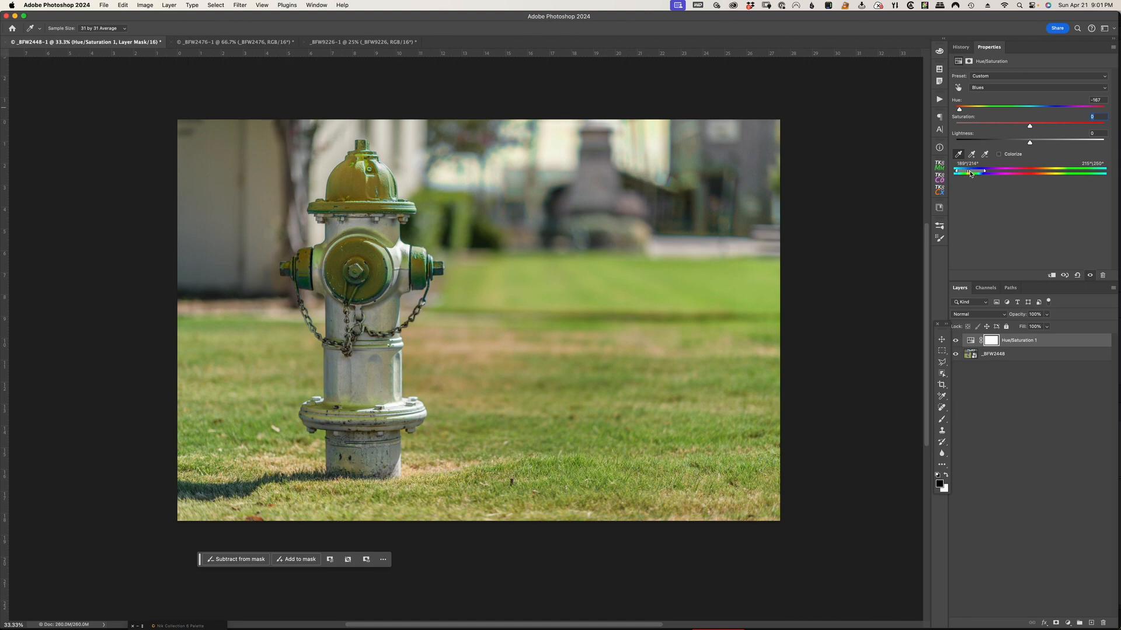
drag(970, 172, 961, 174)
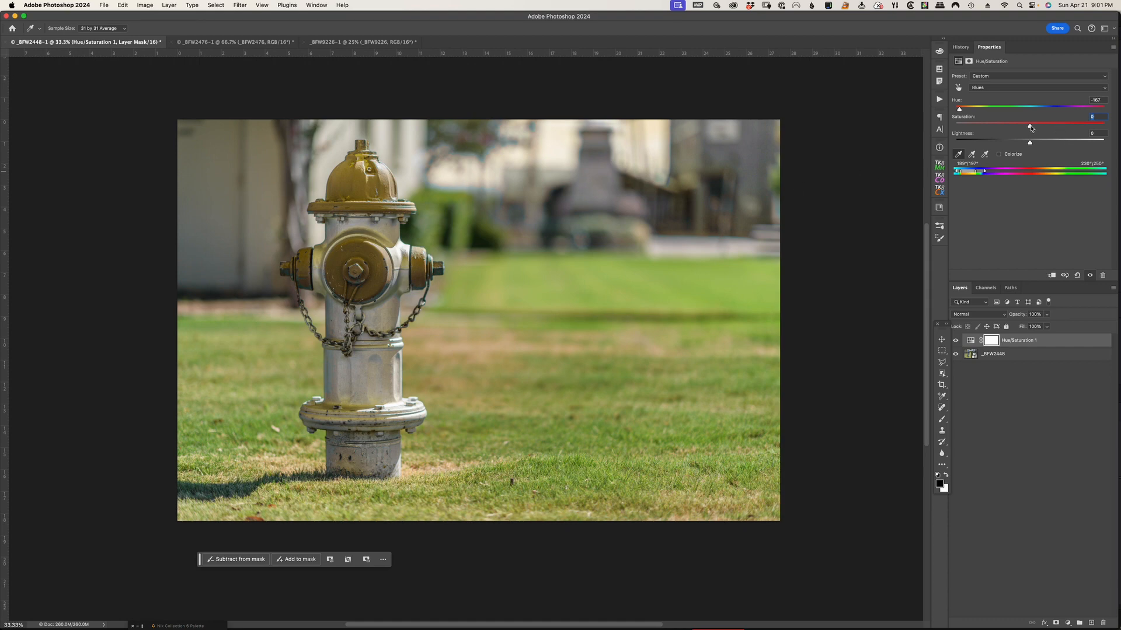
drag(1030, 127, 1058, 127)
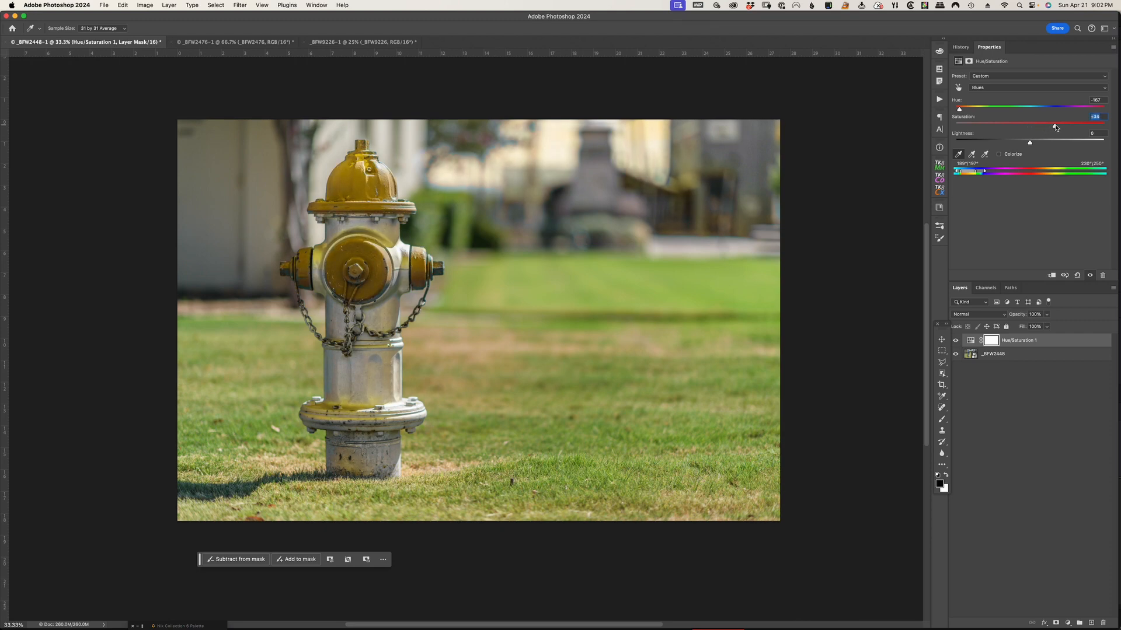
drag(1055, 127, 1057, 127)
drag(961, 109, 959, 111)
Paint black on the Hue/Saturation layer mask with a size 250 brush to remove the color cast from the hydrant's silver body
click(941, 340)
click(992, 341)
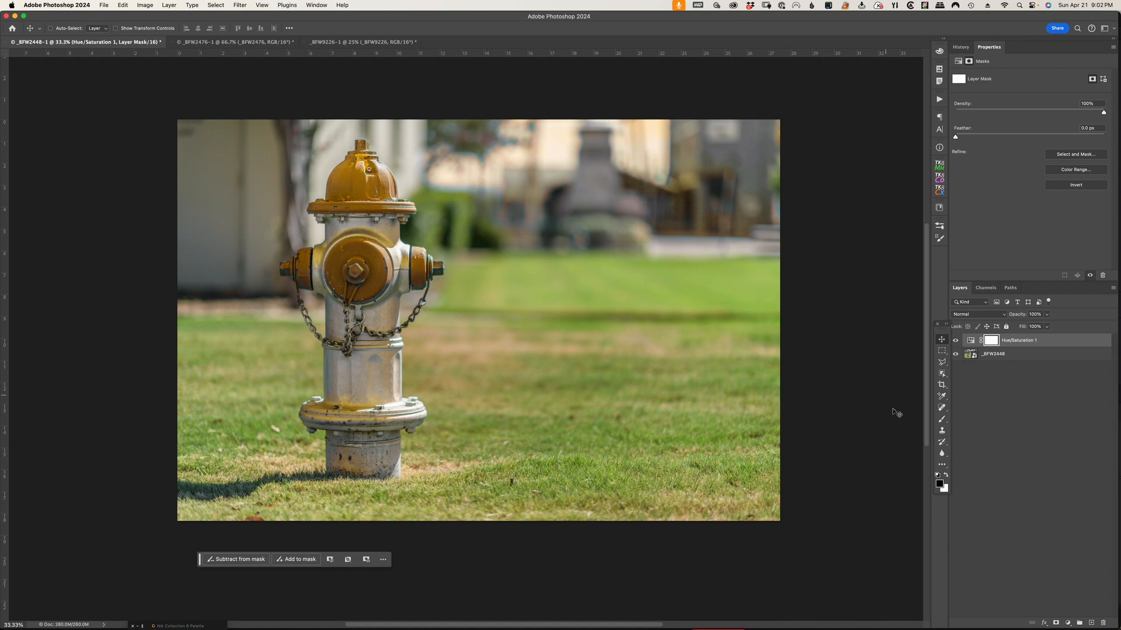
click(942, 420)
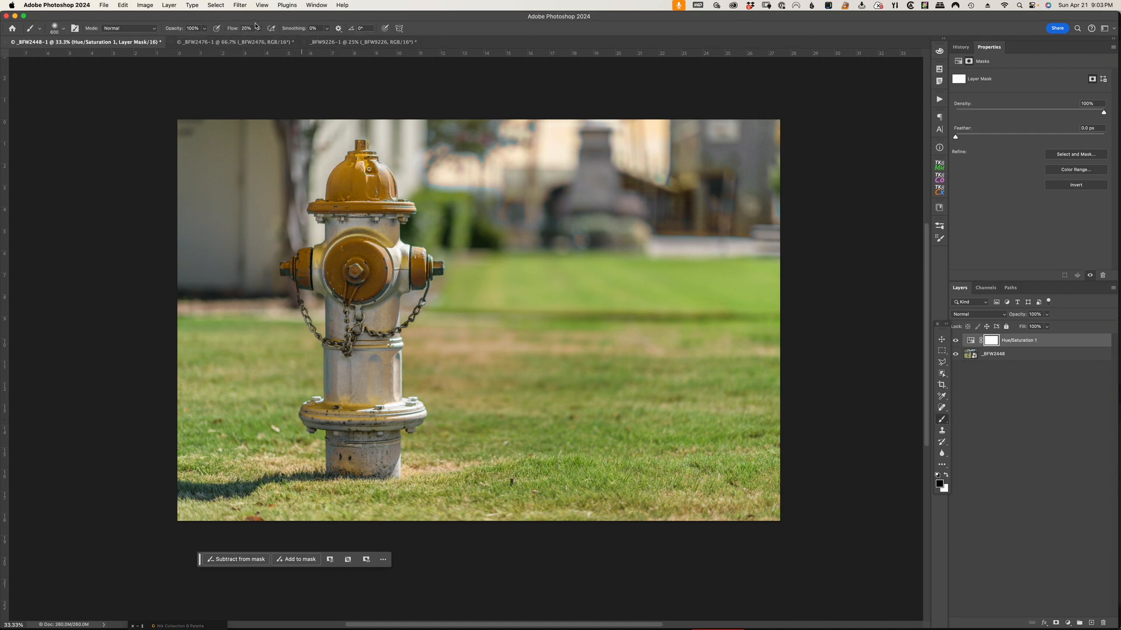
key(bracketleft)
key(bracketleft)
key(bracketleft)
key(bracketleft)
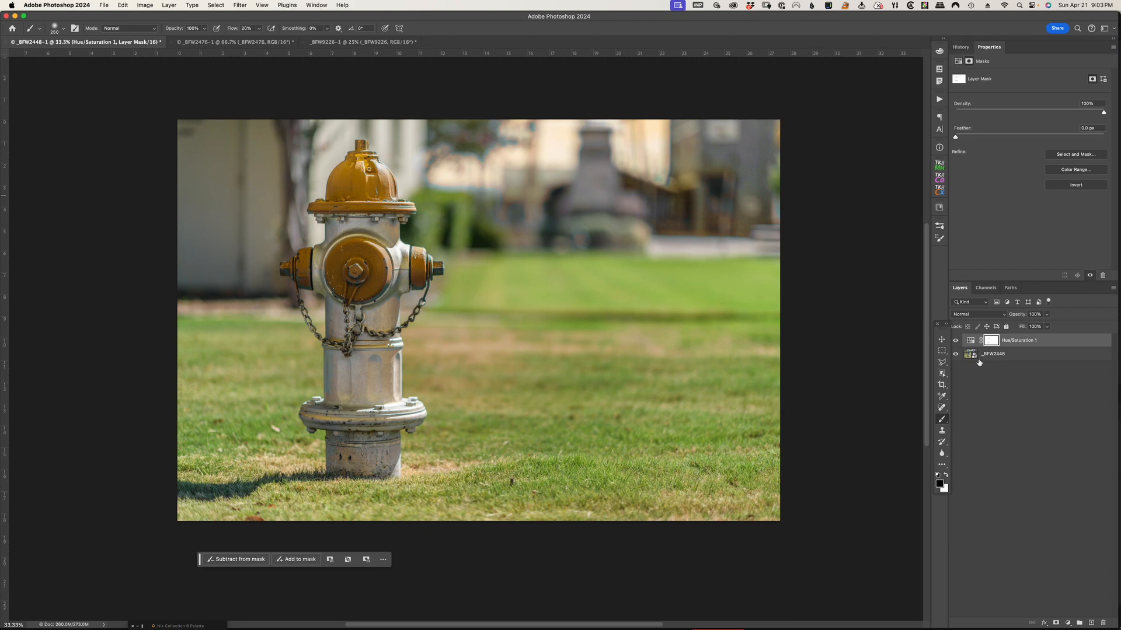
Set the lightness of the Blues to -10 in the Hue/Saturation adjustment
click(970, 341)
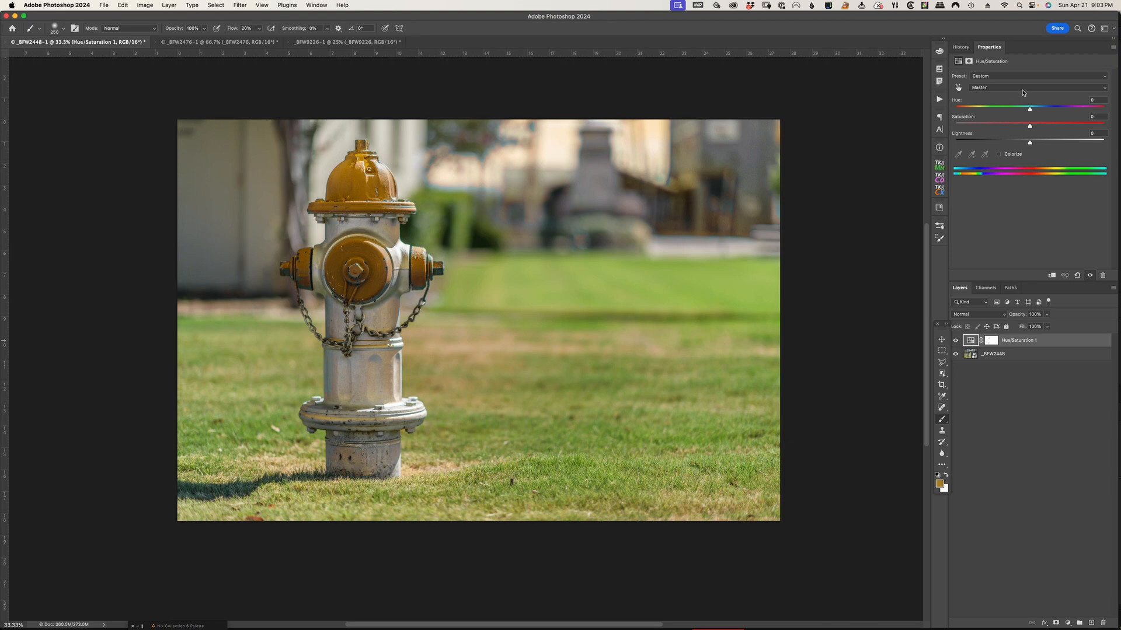
click(1022, 93)
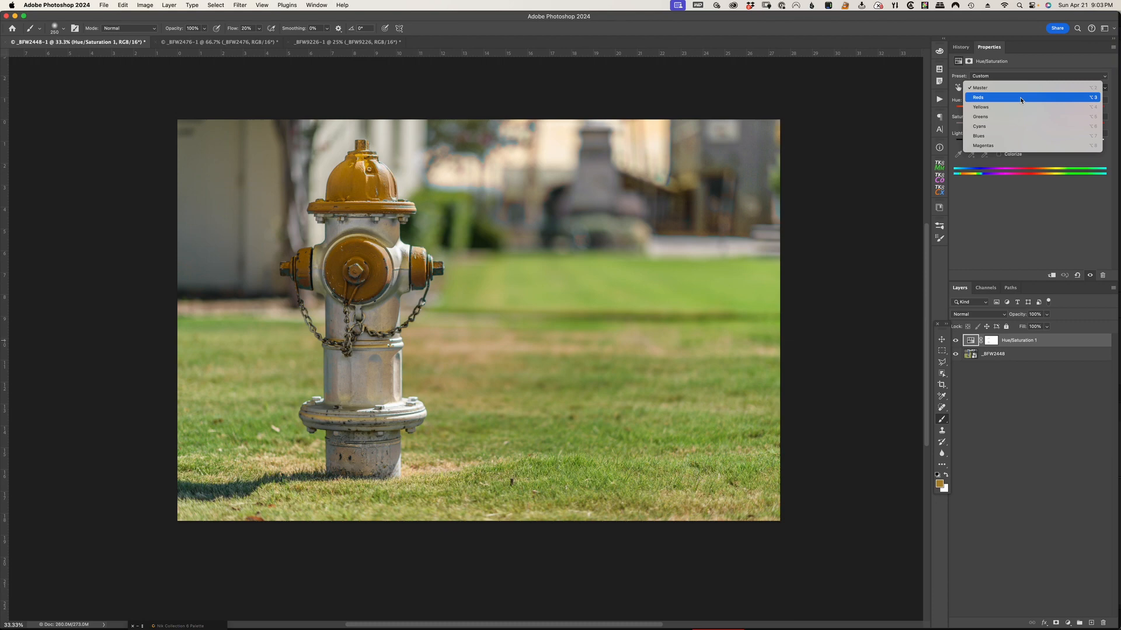
click(1021, 101)
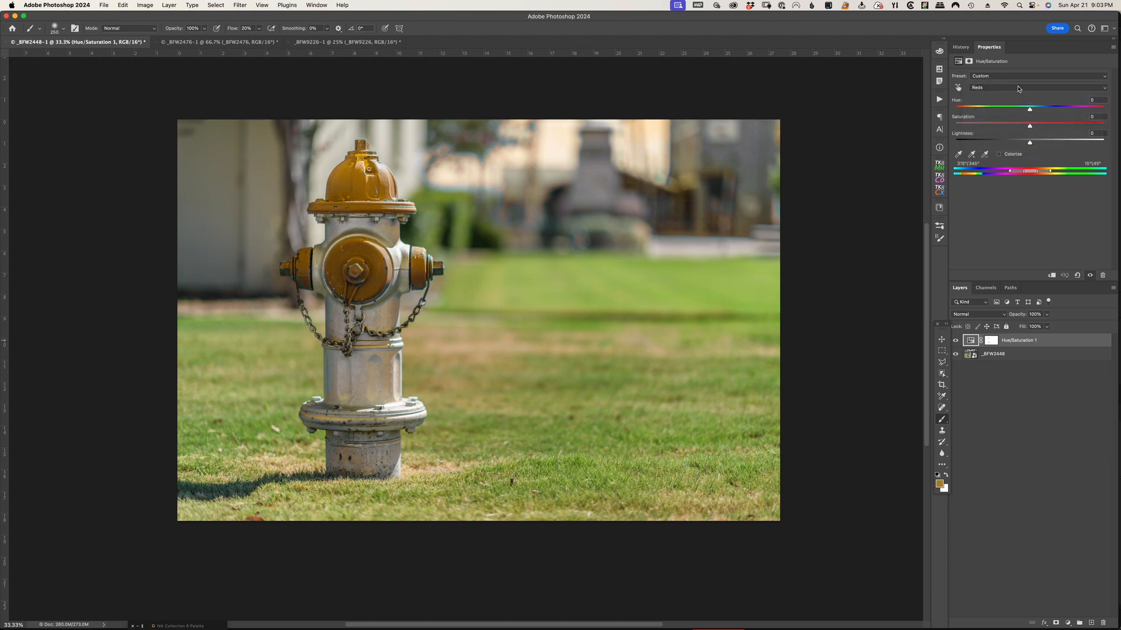
click(1018, 91)
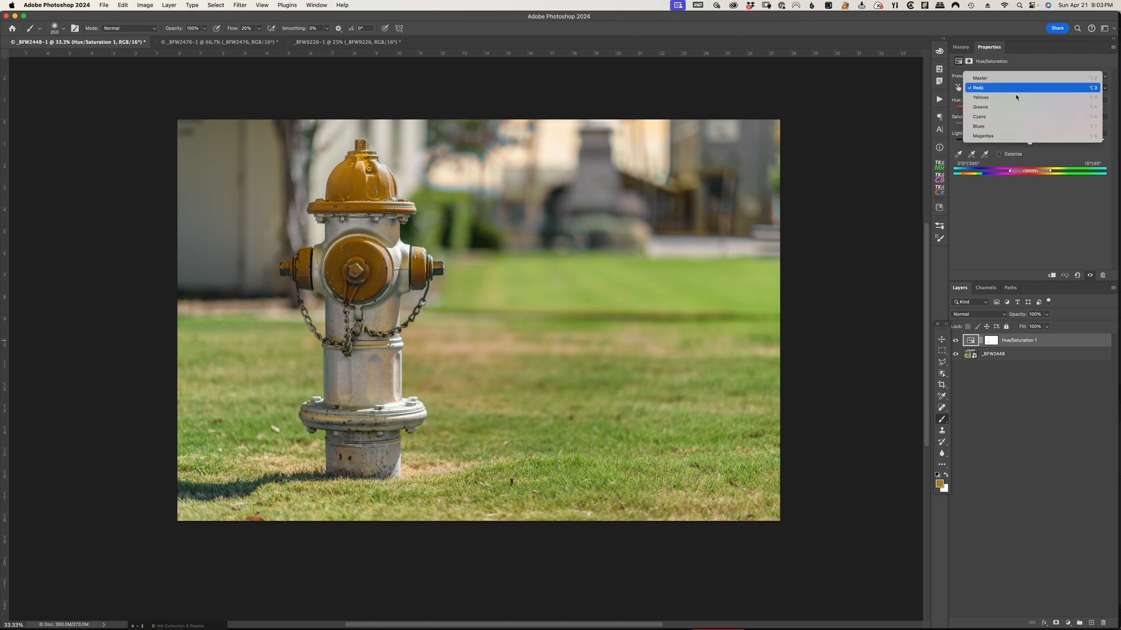
click(1016, 127)
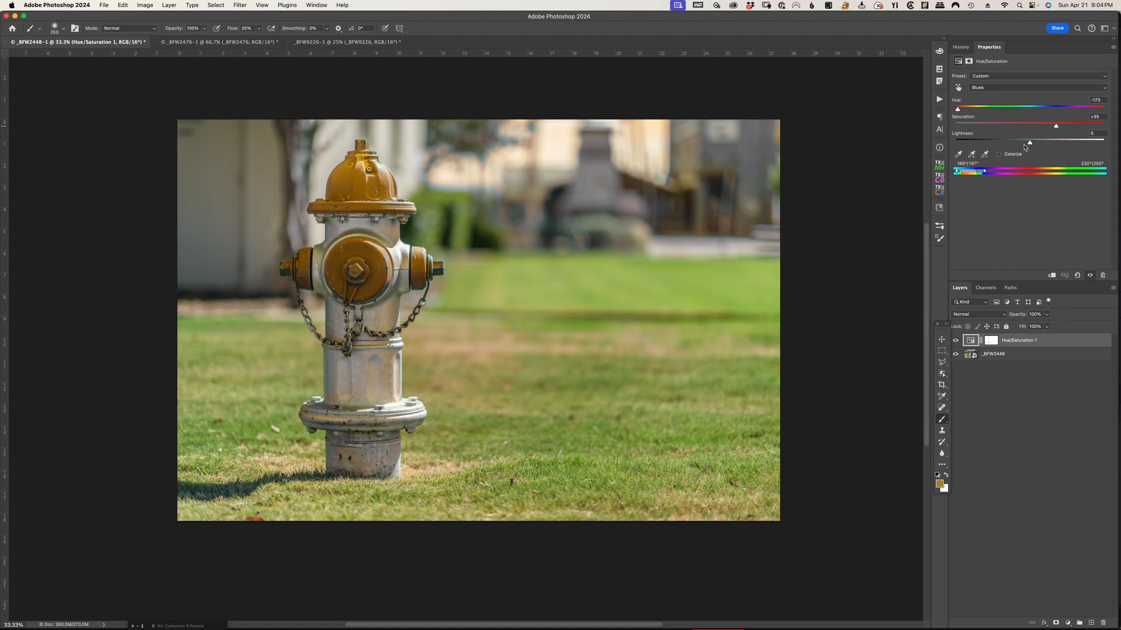
mouse_move(1030, 145)
mouse_down()
mouse_move(1021, 147)
mouse_move(1070, 147)
mouse_move(1022, 146)
mouse_up()
Hide the Hue/Saturation layer and select the hydrant's blue top, center cap and both side caps with the Object Selection tool
click(956, 341)
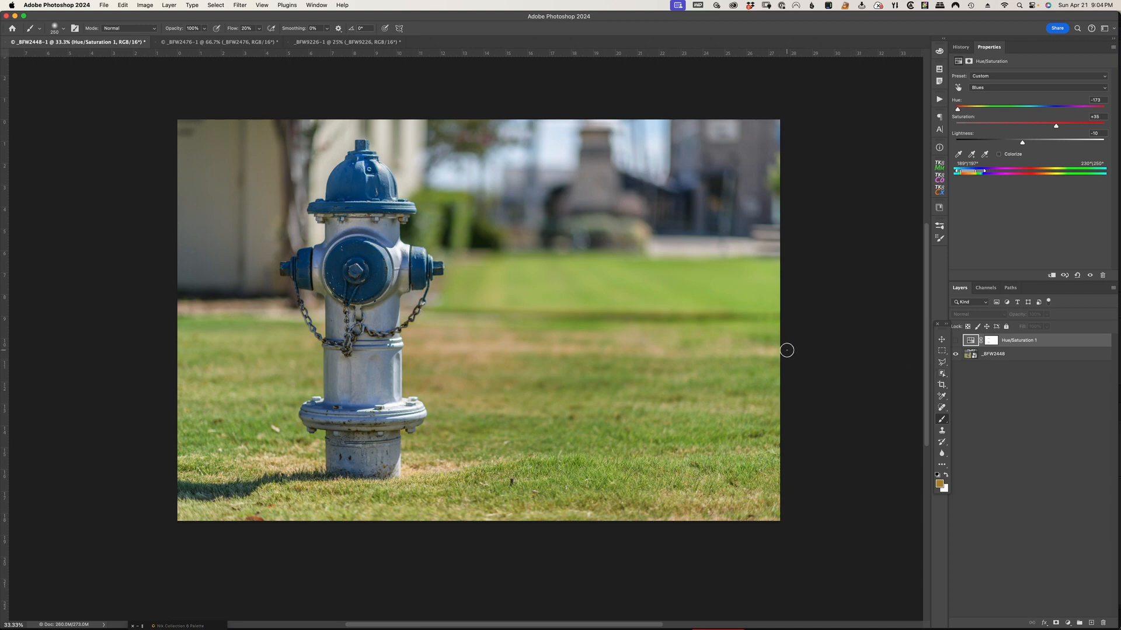
click(942, 376)
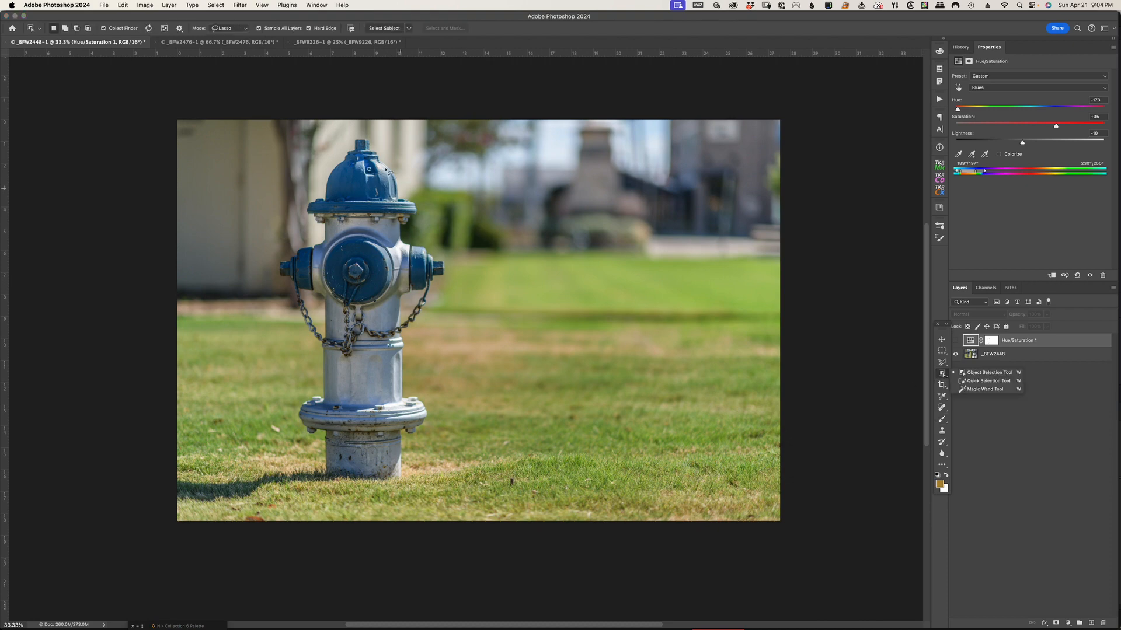
mouse_move(389, 153)
mouse_down()
mouse_move(345, 133)
mouse_move(304, 181)
mouse_move(298, 219)
mouse_move(402, 223)
mouse_move(425, 205)
mouse_move(389, 154)
mouse_up()
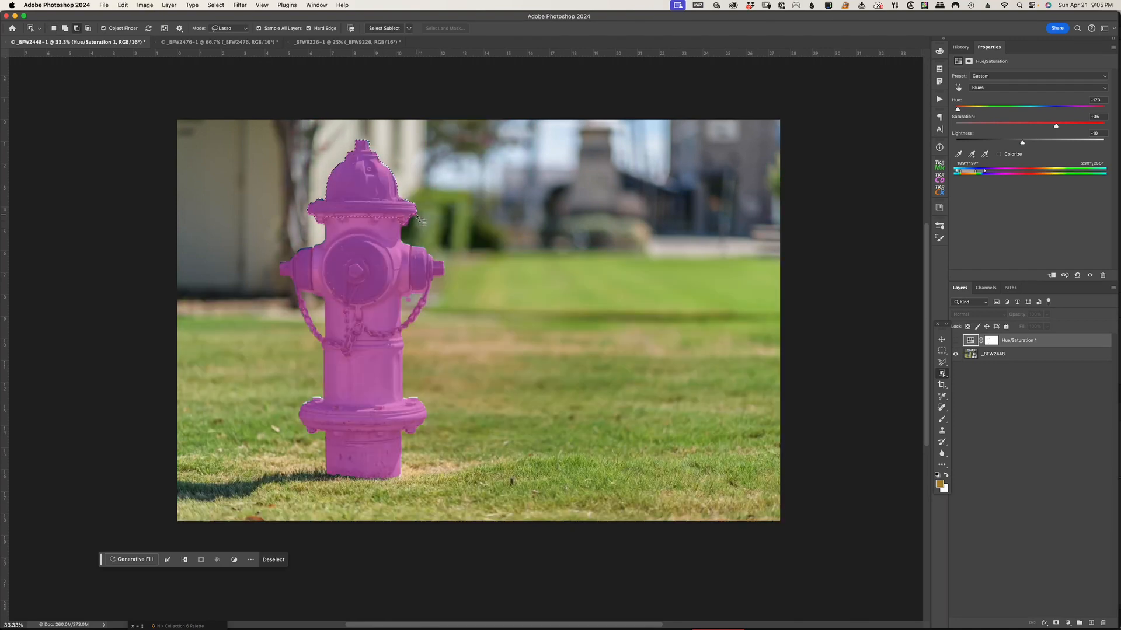
mouse_move(398, 220)
mouse_down()
mouse_move(309, 220)
mouse_move(420, 228)
mouse_move(461, 256)
mouse_up()
mouse_move(413, 243)
mouse_down()
mouse_move(410, 295)
mouse_move(431, 302)
mouse_move(452, 261)
mouse_move(415, 243)
mouse_up()
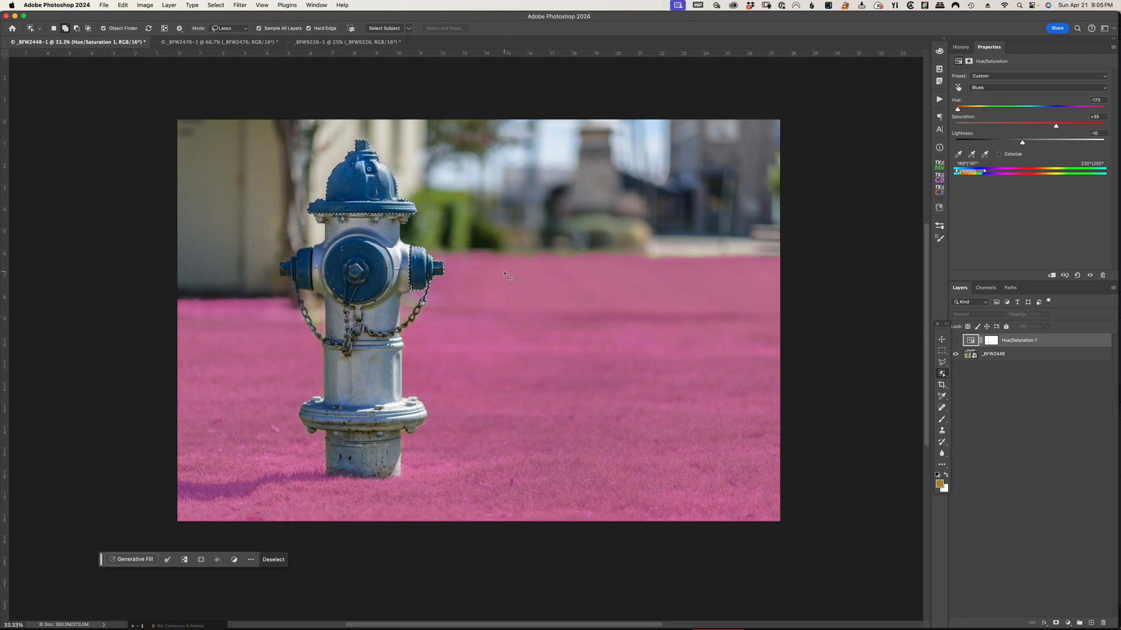
mouse_move(306, 239)
mouse_down()
mouse_move(272, 260)
mouse_move(274, 280)
mouse_move(311, 296)
mouse_move(304, 241)
mouse_up()
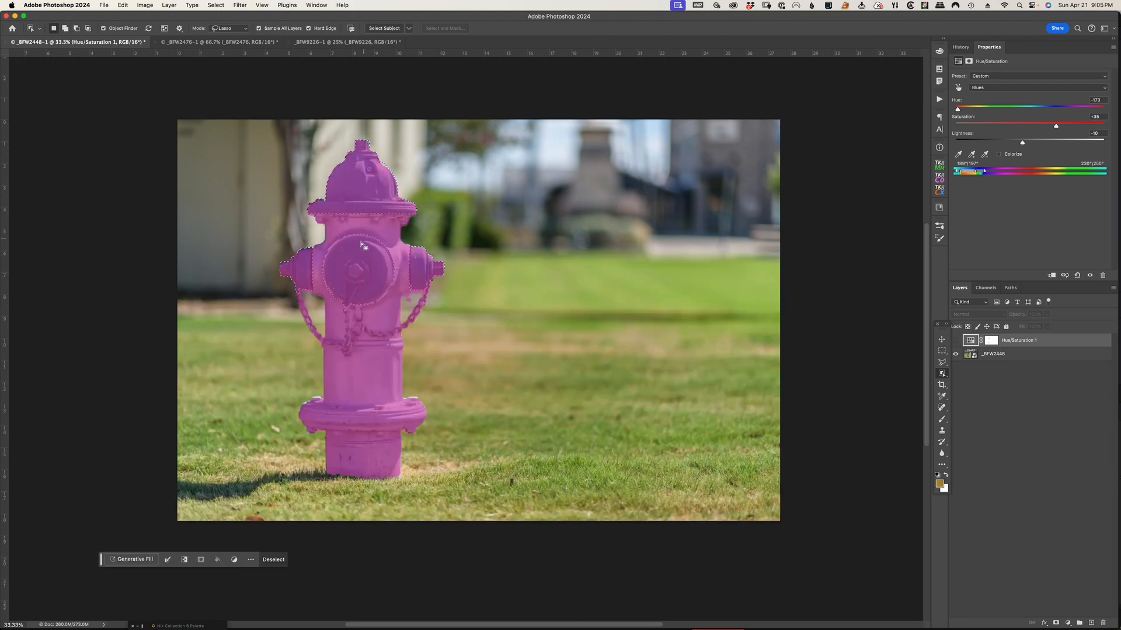
click(941, 339)
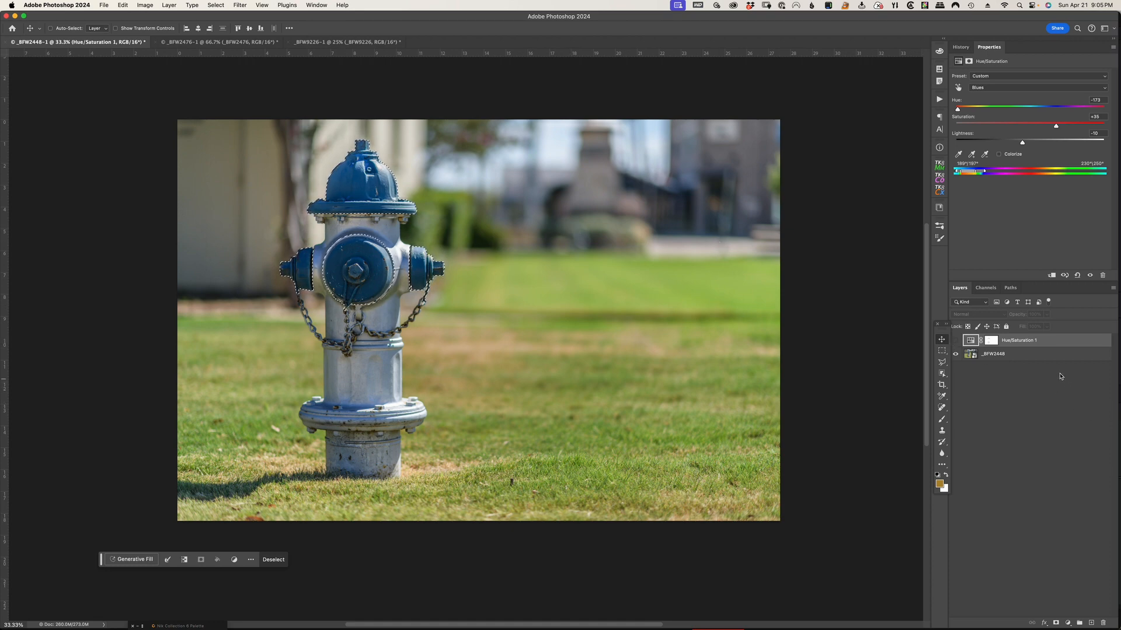
Add a Solid Color fill layer in golden yellow b89019 over the selected hydrant parts
mouse_move(1120, 628)
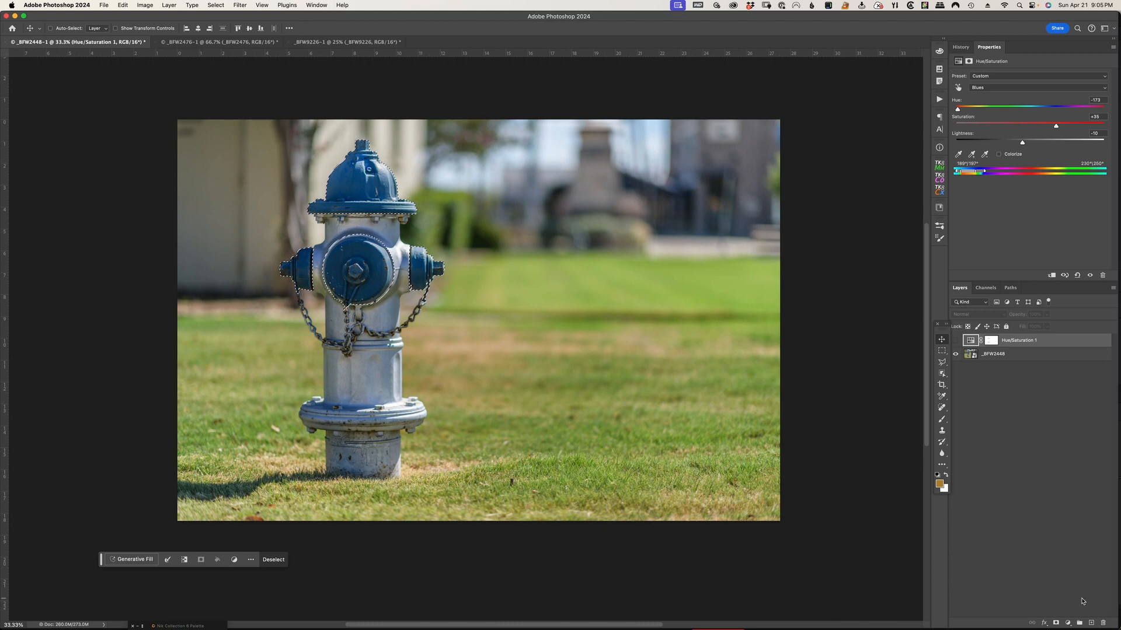
click(1067, 623)
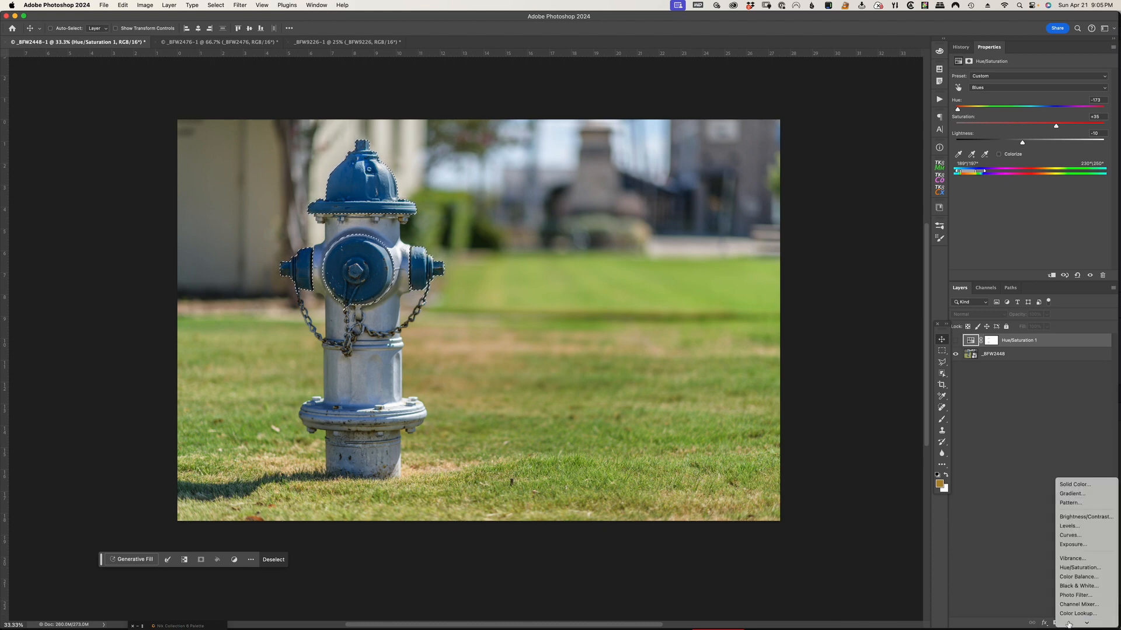
click(1079, 459)
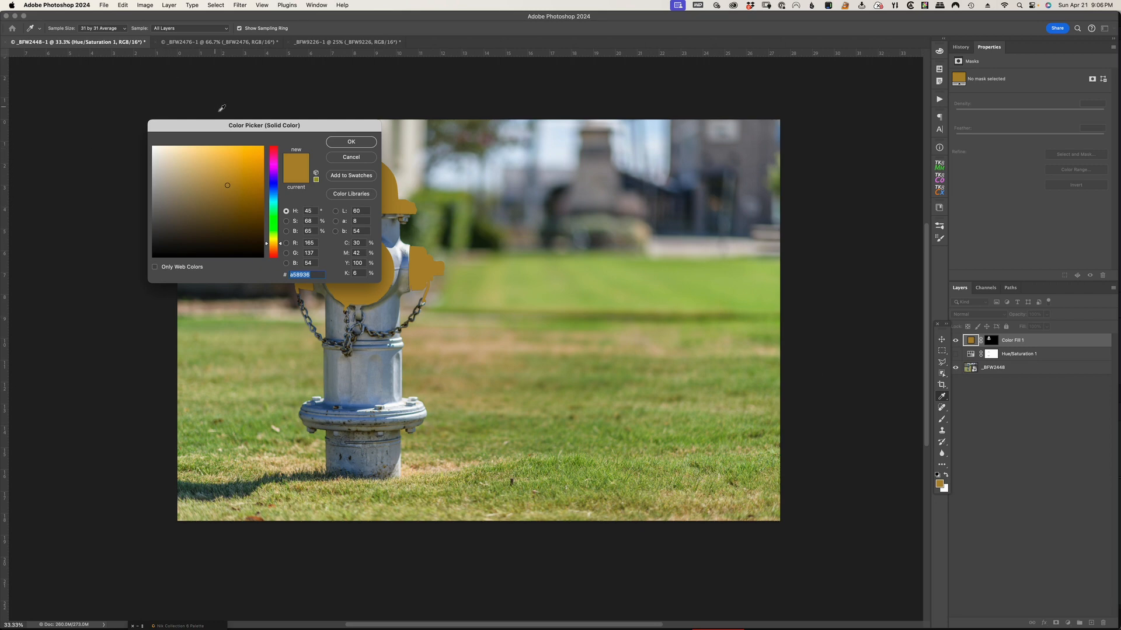
drag(207, 128, 666, 125)
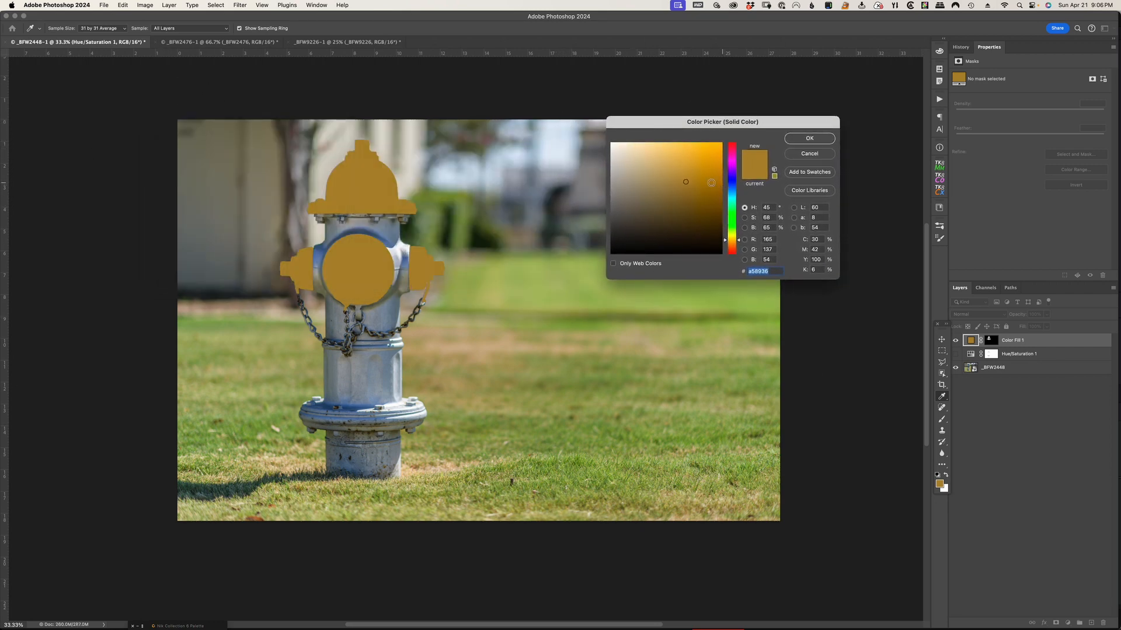
click(711, 182)
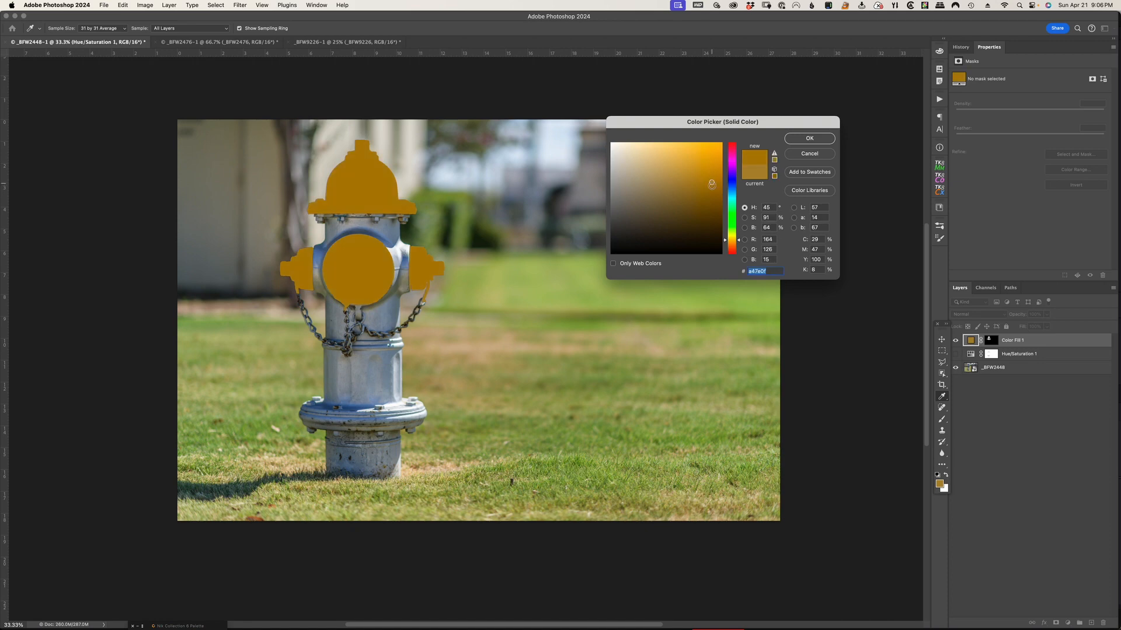
click(714, 196)
click(314, 206)
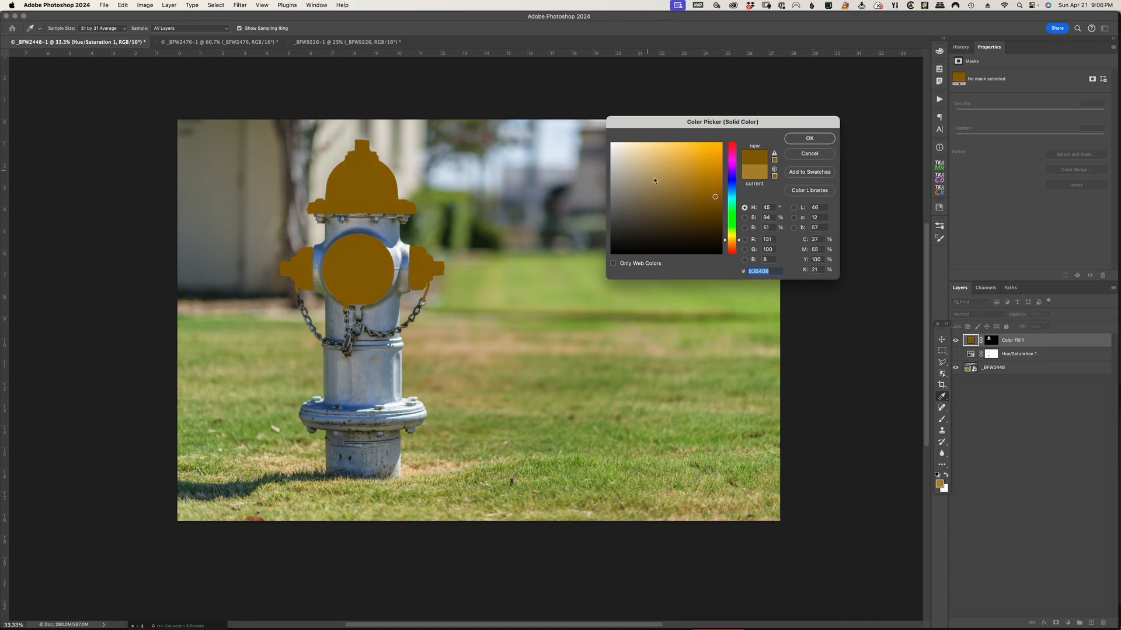
click(701, 185)
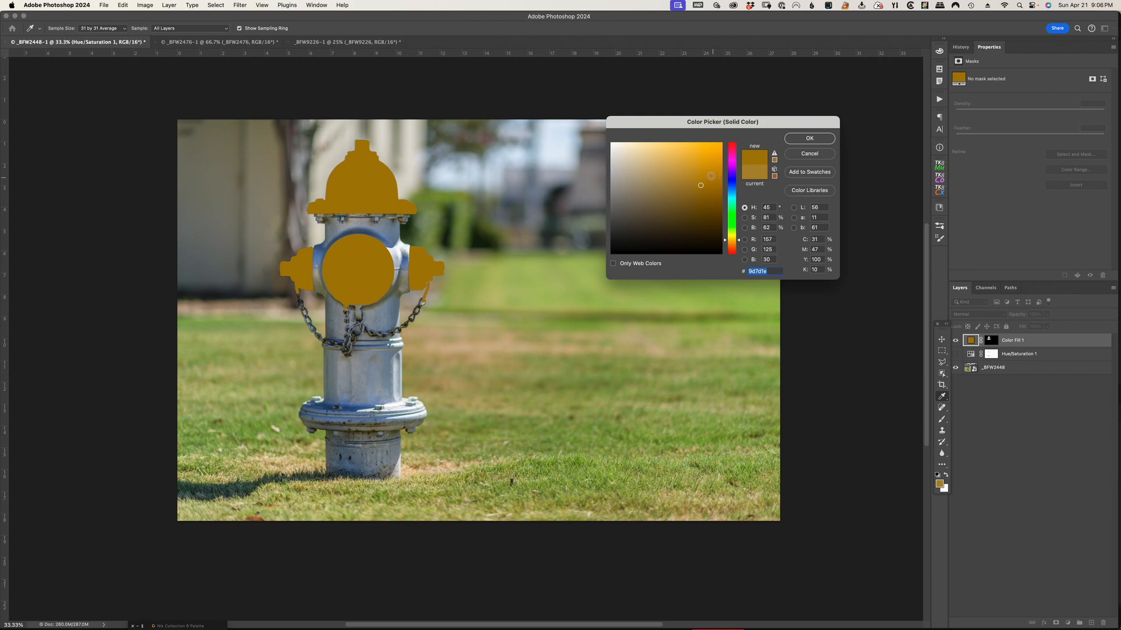
click(706, 174)
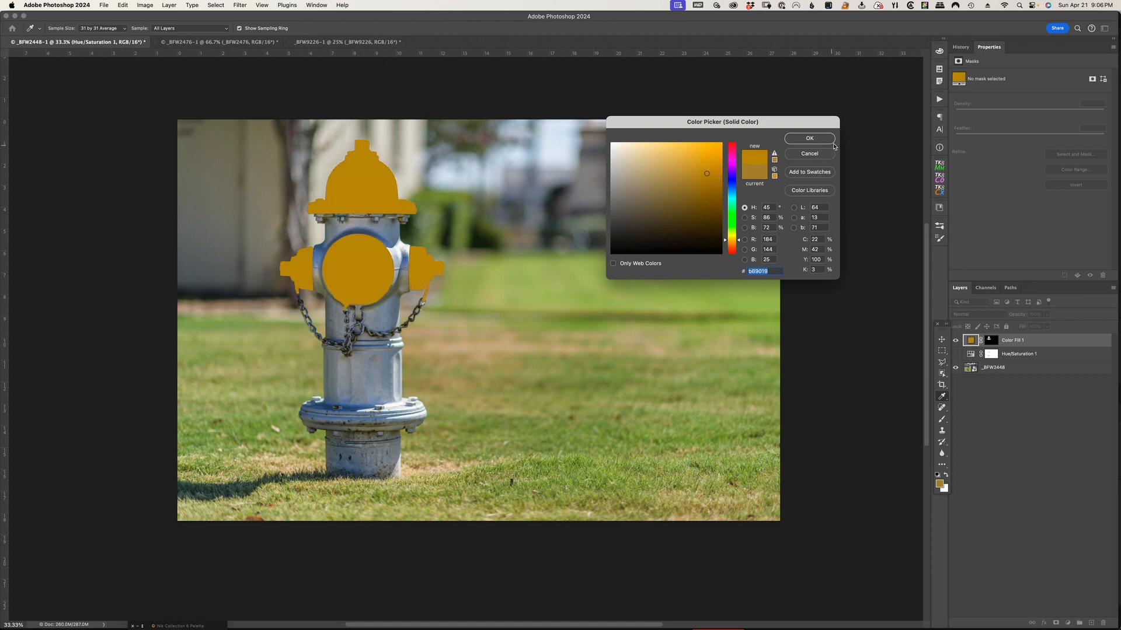
click(811, 141)
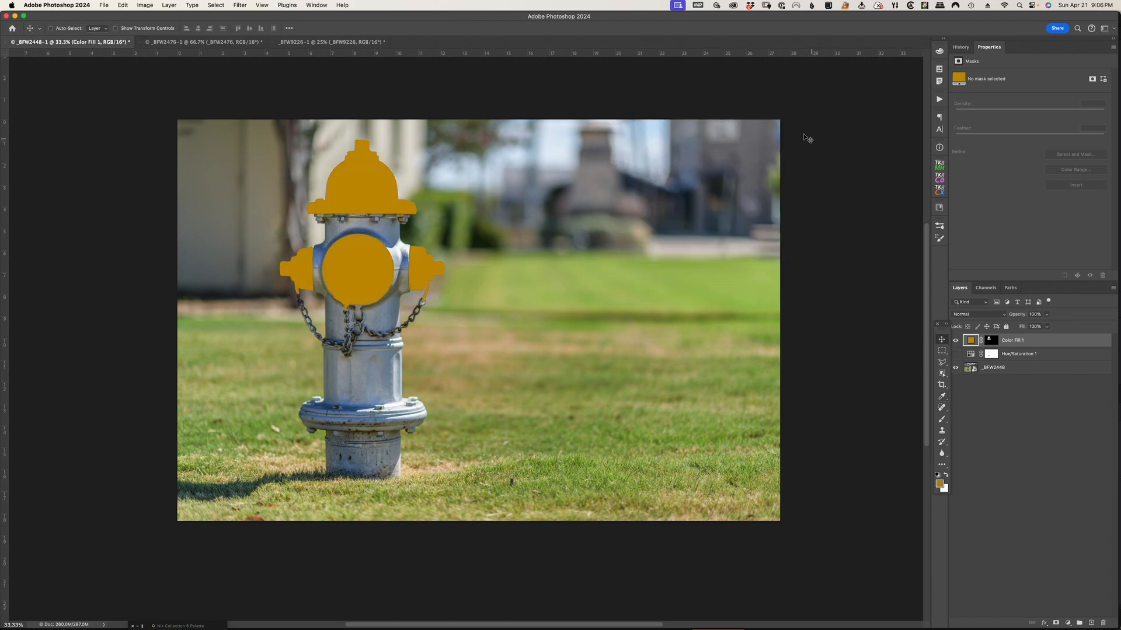
Set the Color Fill layer's blend mode to Color and brighten its golden yellow fill slightly
click(991, 318)
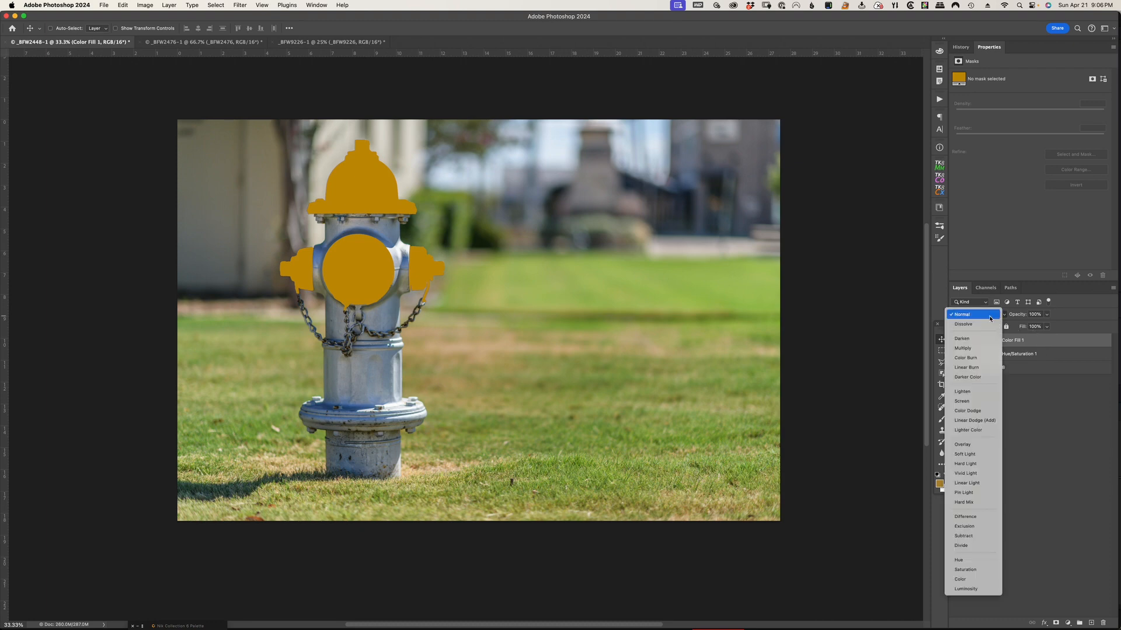
click(961, 579)
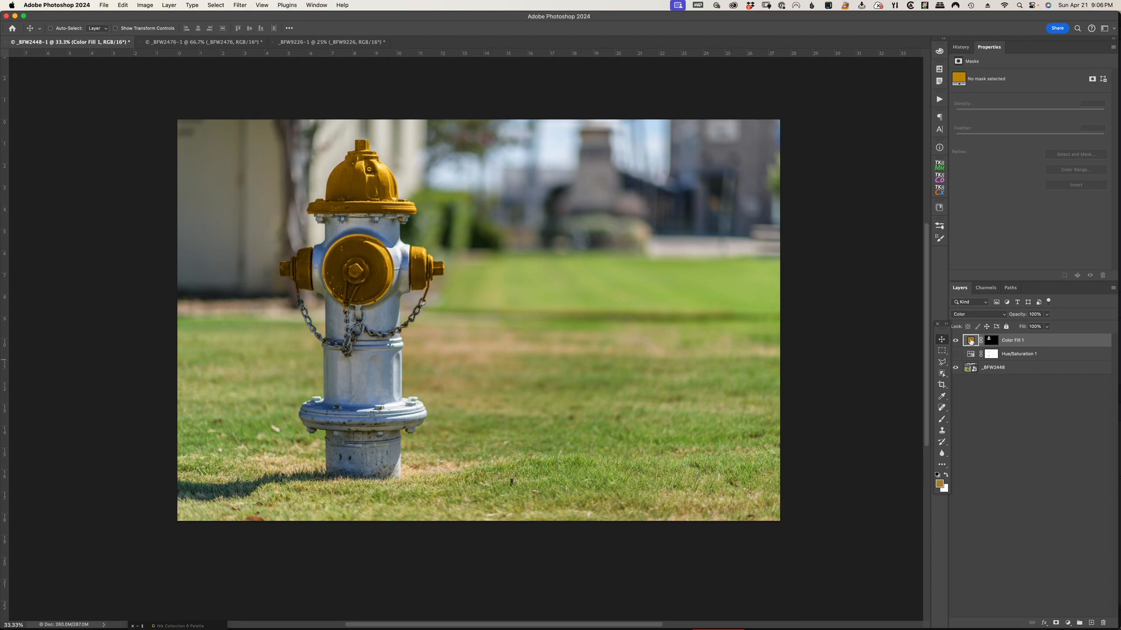
double_click(970, 341)
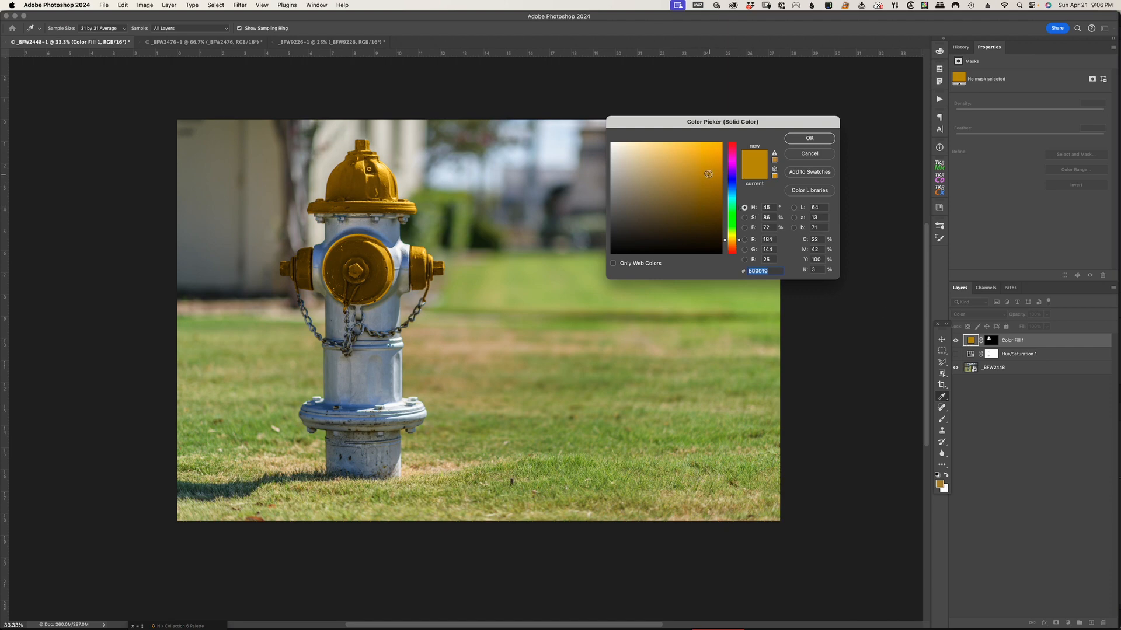
mouse_move(708, 174)
mouse_down()
mouse_move(674, 193)
mouse_move(677, 148)
mouse_move(716, 171)
mouse_move(713, 197)
mouse_move(681, 201)
mouse_move(708, 165)
mouse_up()
click(809, 138)
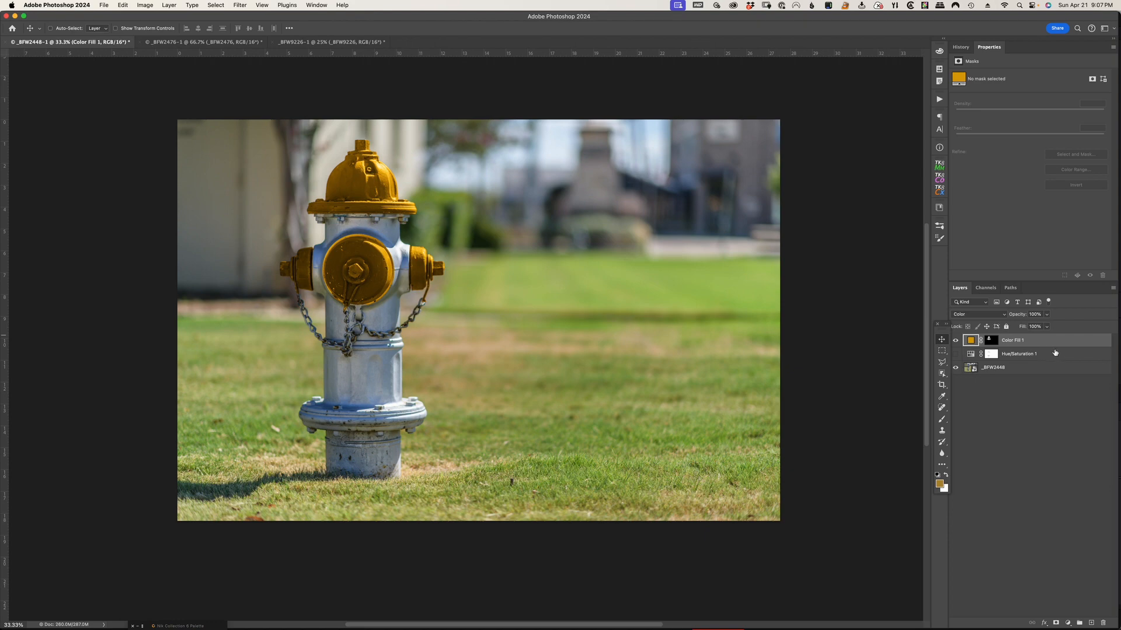
Move the Hue/Saturation layer above the Color Fill layer and add a Curves adjustment clipped to the Color Fill
drag(1053, 356, 1051, 338)
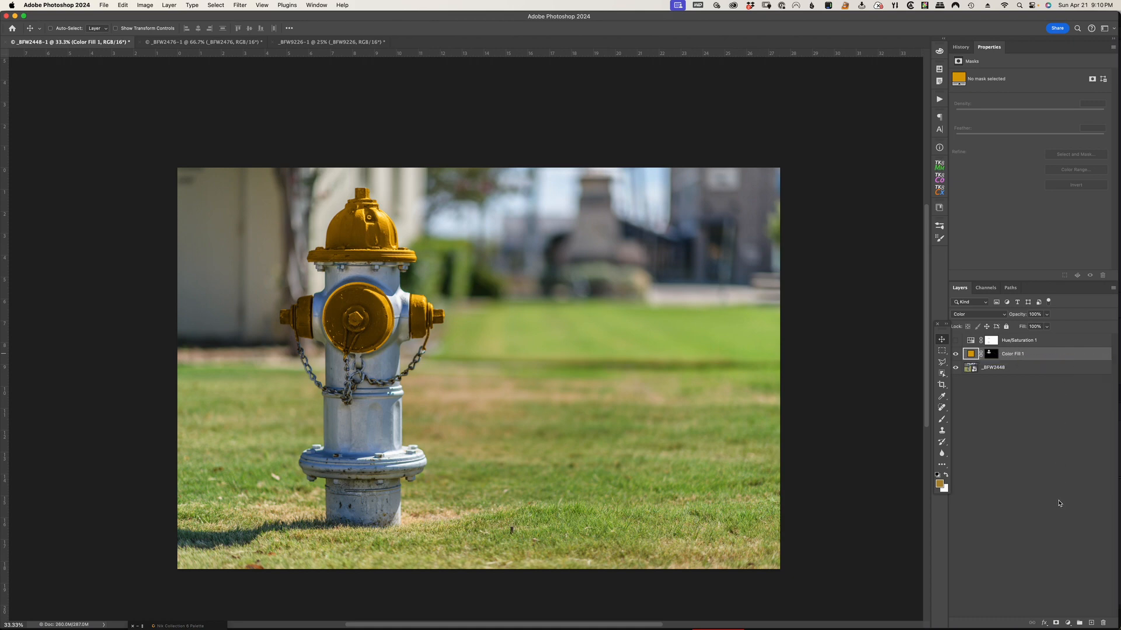
click(1068, 625)
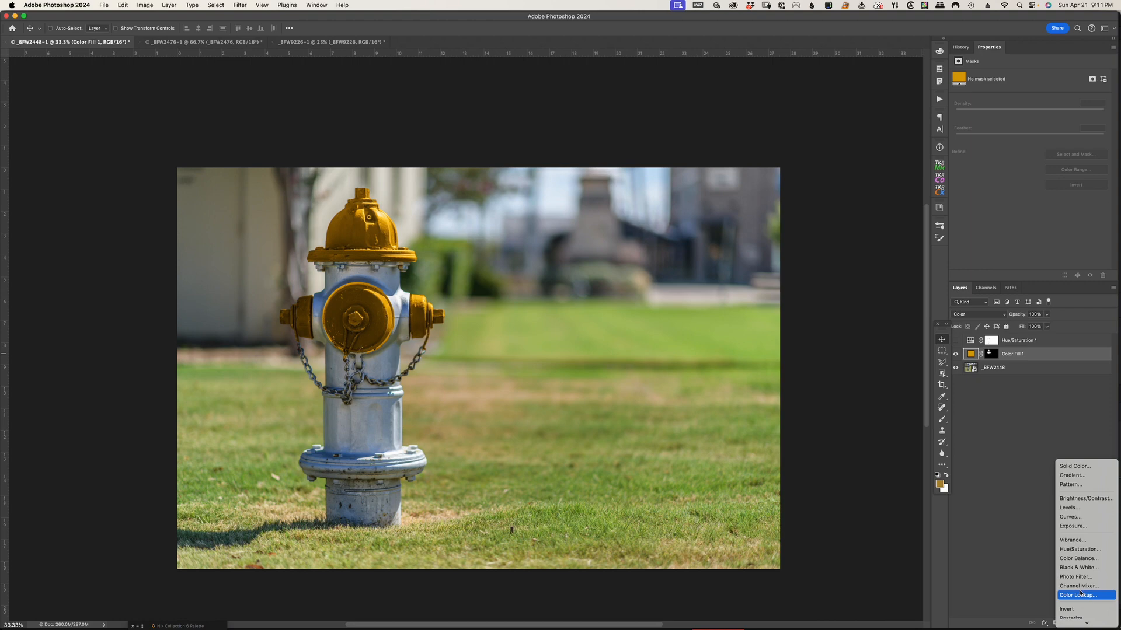
click(1080, 525)
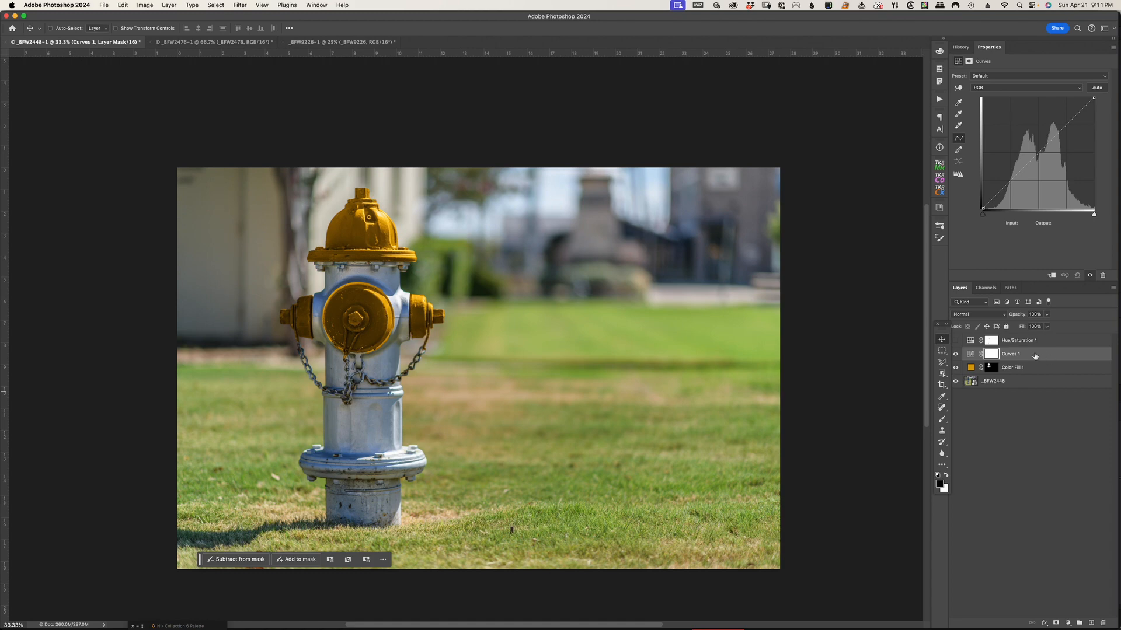
drag(1044, 365, 1049, 358)
alt+click(1049, 358)
Try bending the midtones of the clipped Curves adjustment, and reset the curve
mouse_move(1039, 153)
mouse_down()
mouse_move(1034, 102)
mouse_move(1031, 186)
mouse_move(1037, 158)
mouse_up()
click(1077, 275)
Copy the Color Fill layer's mask onto the Curves layer, replacing its white mask
click(1049, 368)
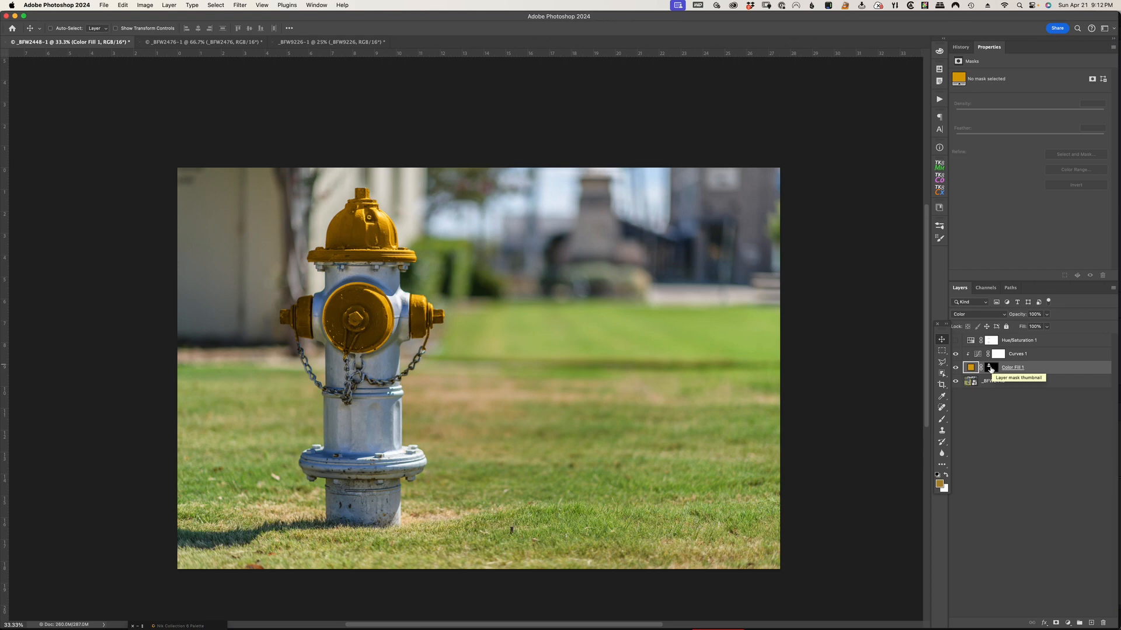
drag(992, 369, 1000, 356)
drag(1000, 357, 999, 355)
Duplicate the _BFW2448 photo layer and rasterize the copy
click(1028, 383)
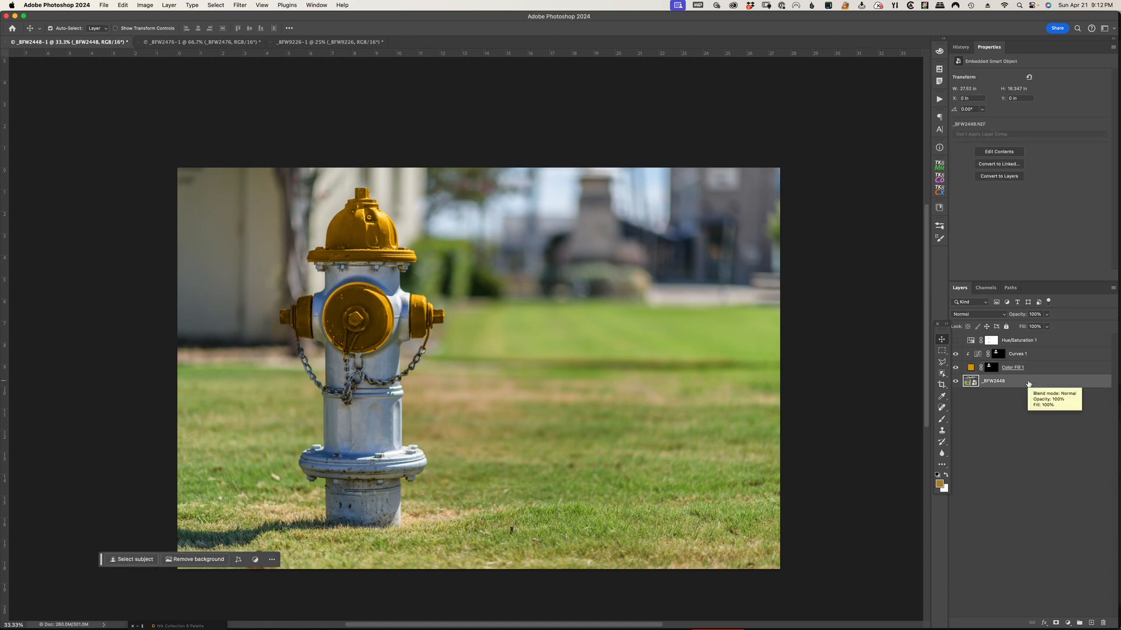
key(super+j)
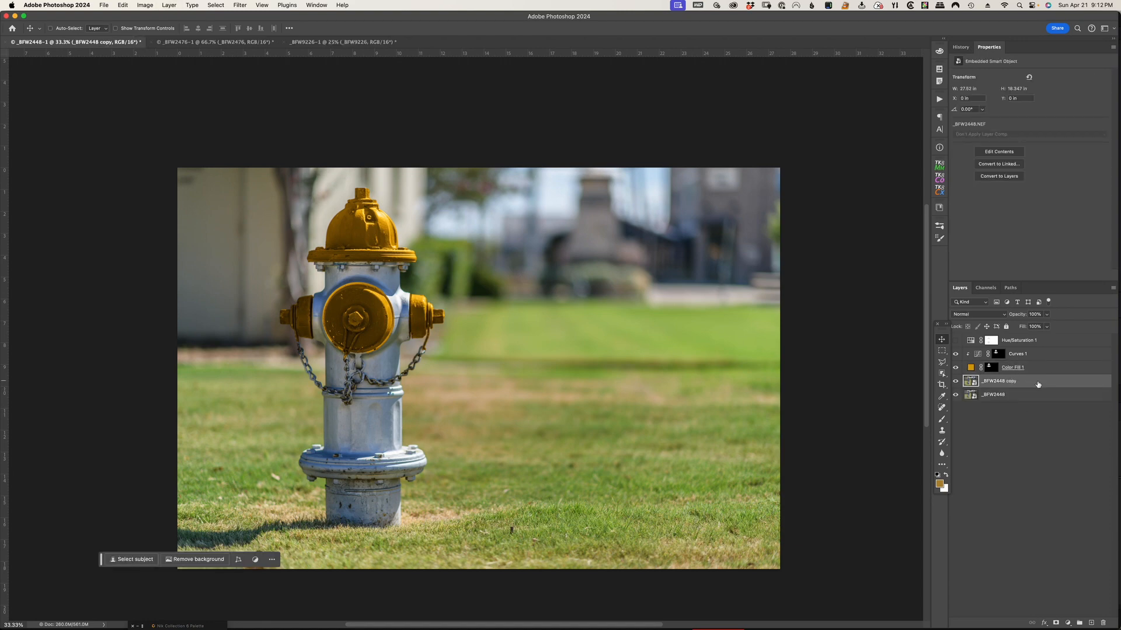
right_click(1038, 384)
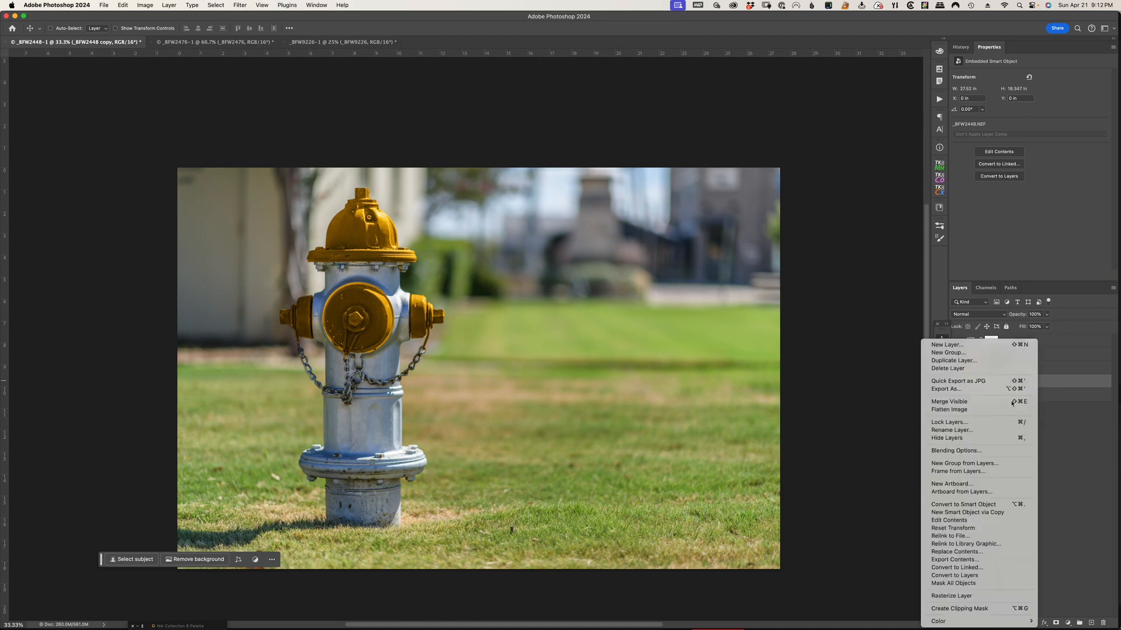
click(976, 596)
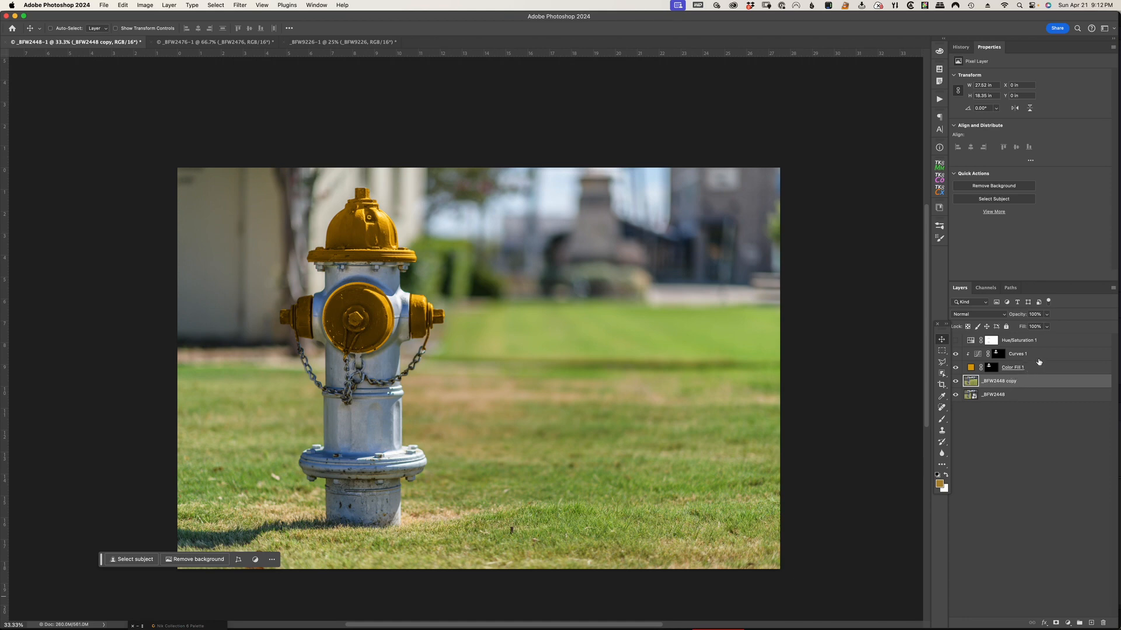
Release the Curves layer from its clipping mask and merge the Color Fill layer with the rasterized photo copy
alt+click(967, 353)
click(1058, 359)
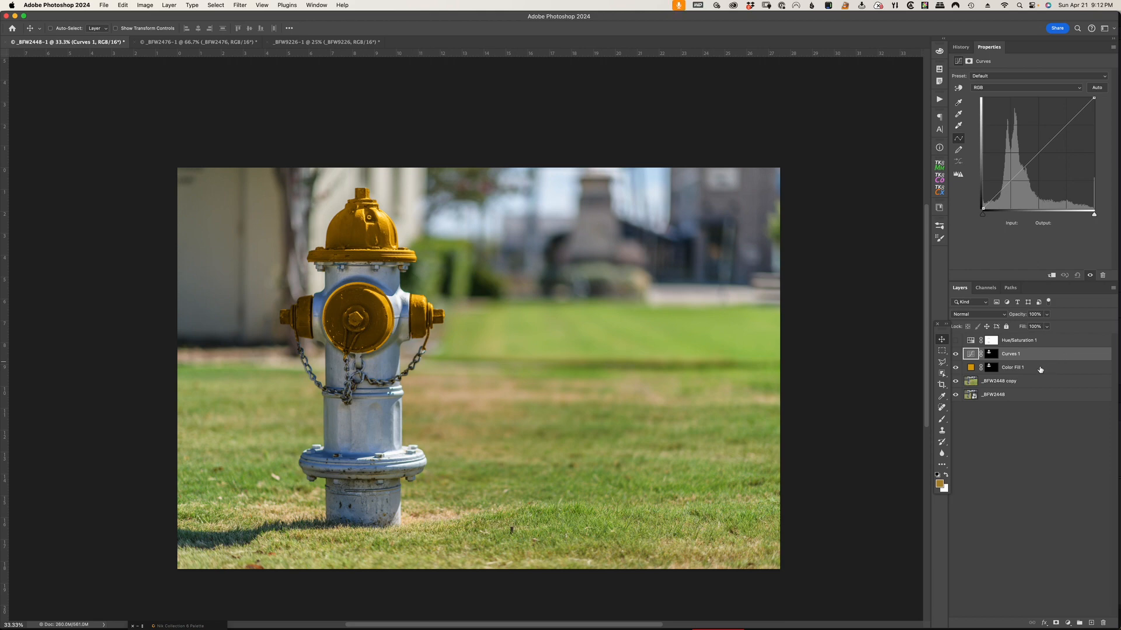
click(1040, 369)
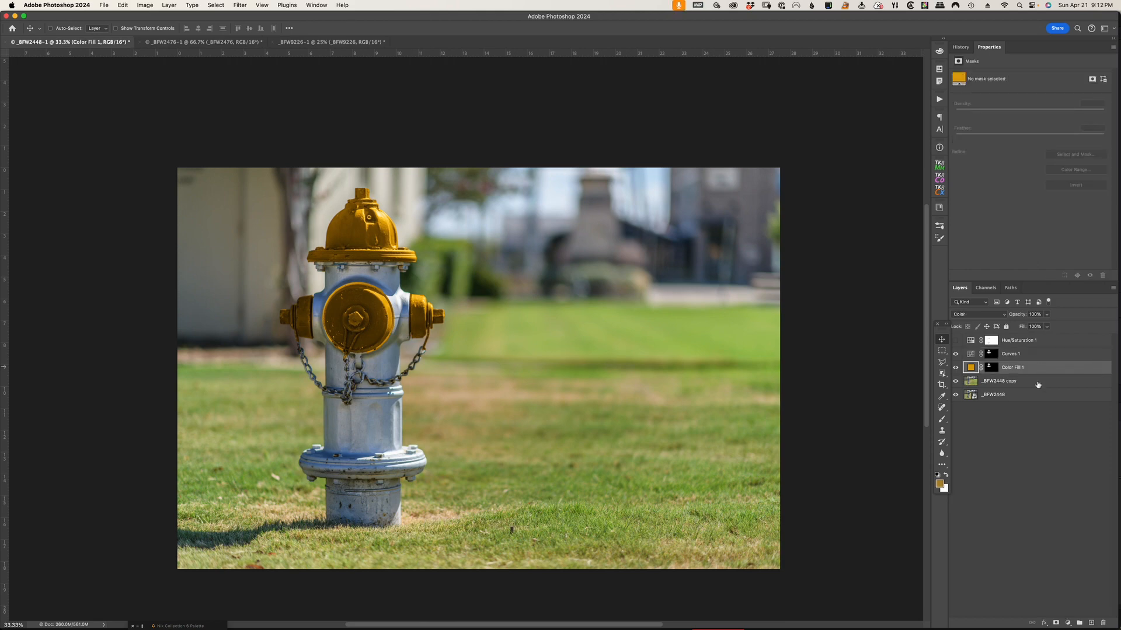
shift+click(1038, 385)
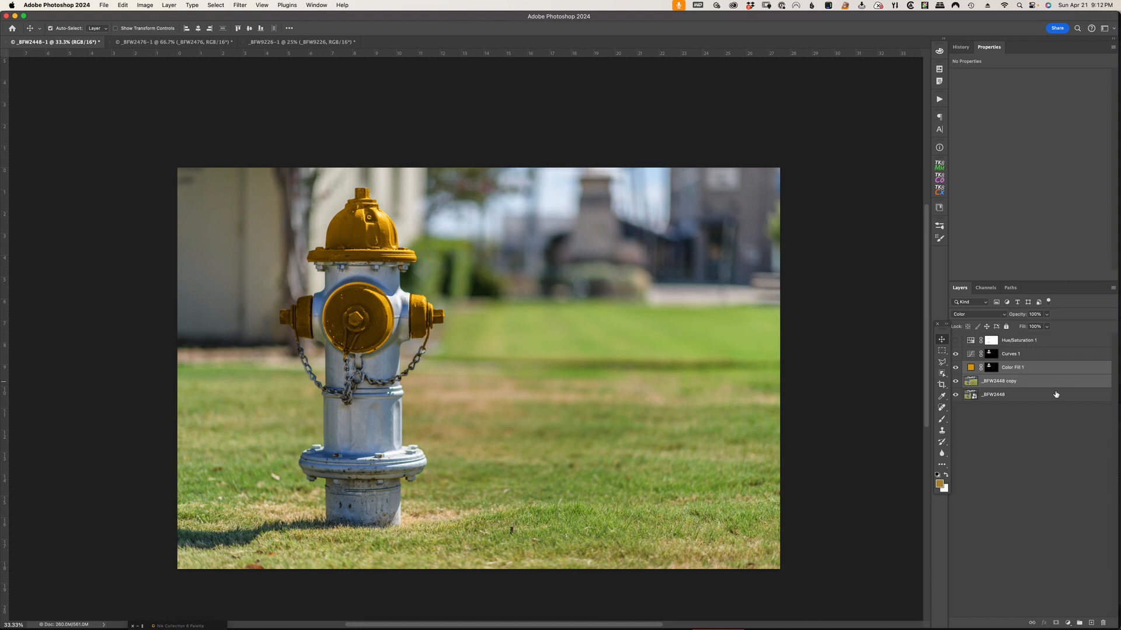
key(super+e)
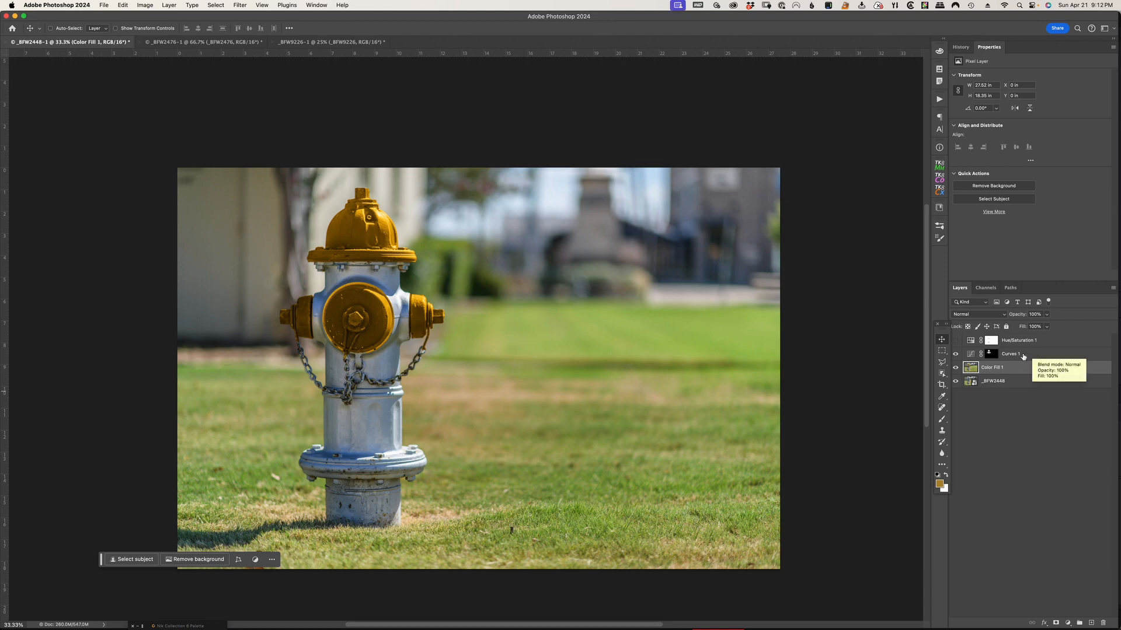
Test a midtone change on the masked Curves layer above the merged photo, and restore the default curve
click(971, 355)
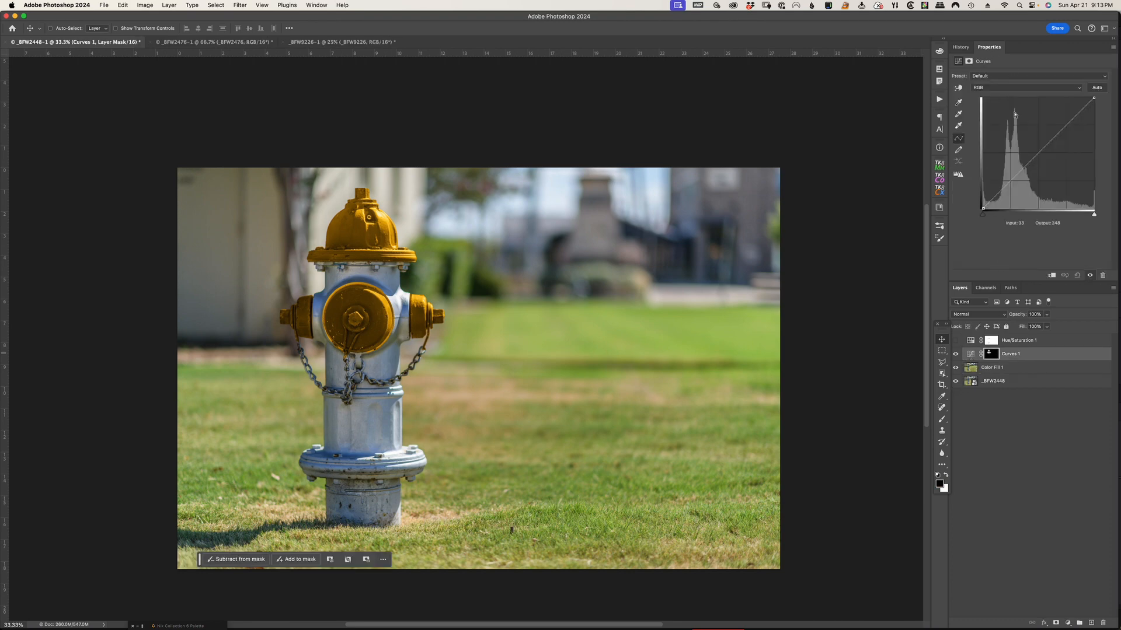
click(1040, 150)
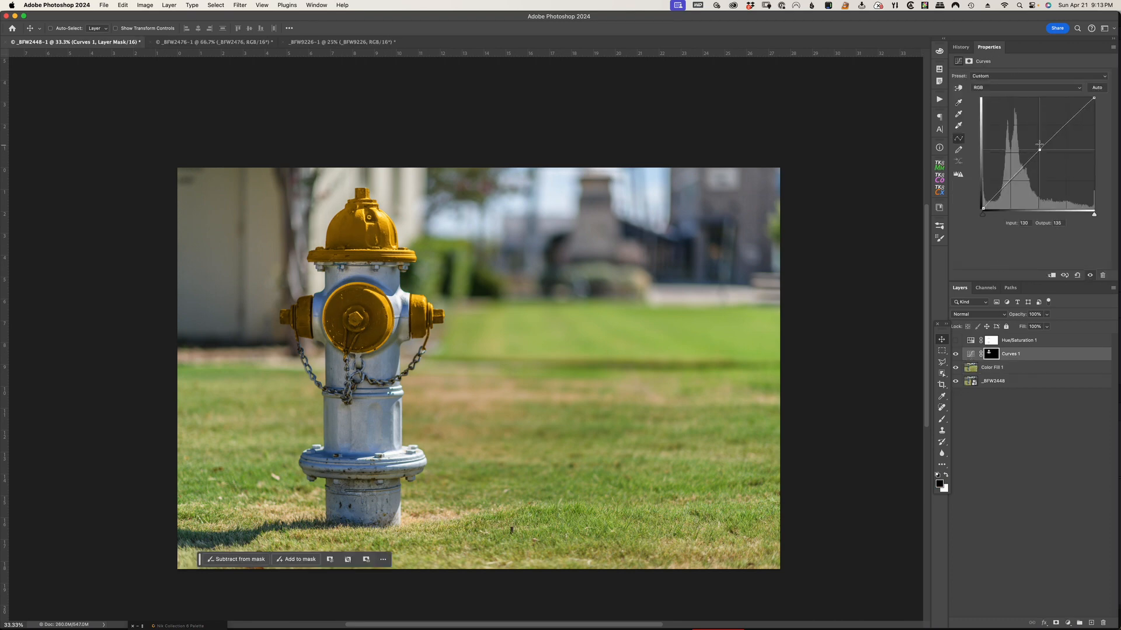
mouse_move(1039, 150)
mouse_down()
mouse_move(1031, 134)
mouse_move(1039, 160)
mouse_move(1029, 135)
mouse_move(1036, 159)
mouse_up()
click(1077, 275)
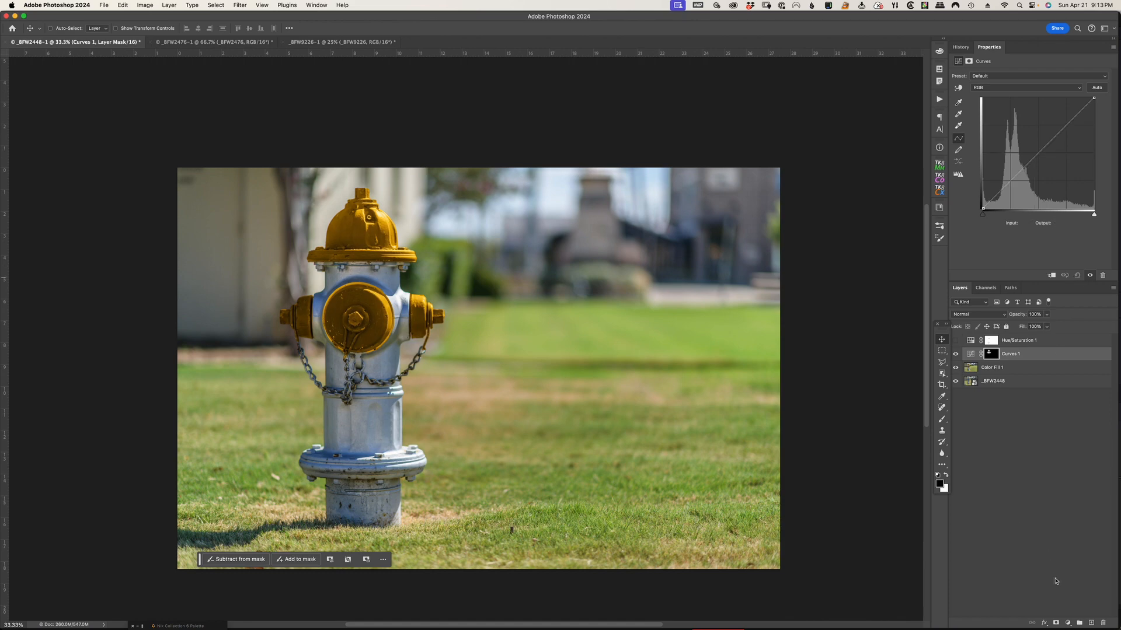
click(1068, 623)
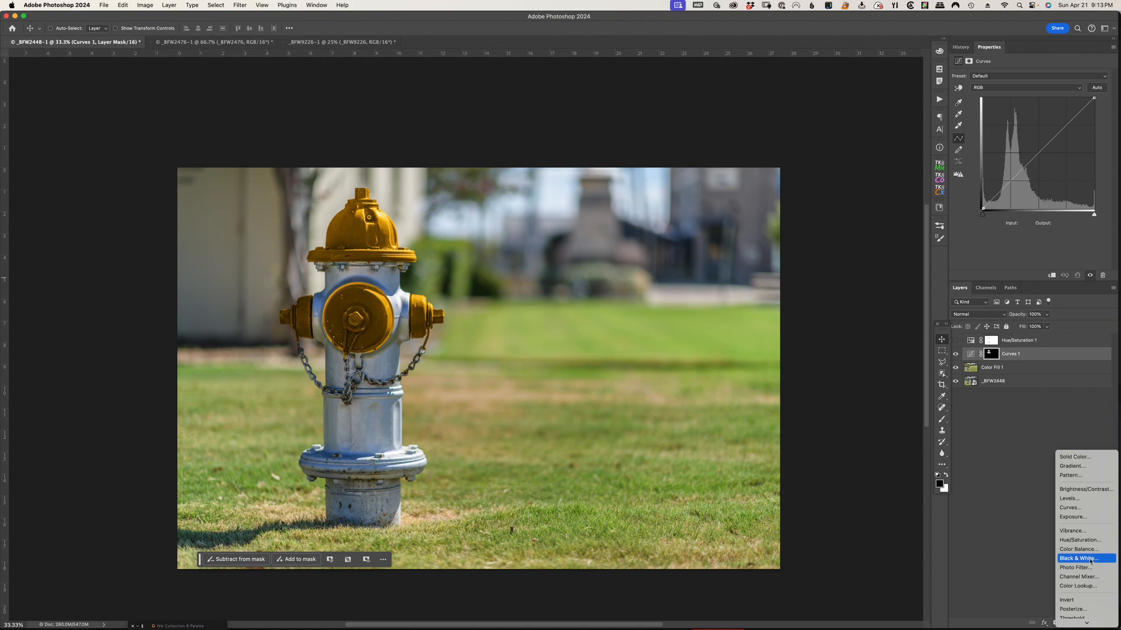
click(992, 407)
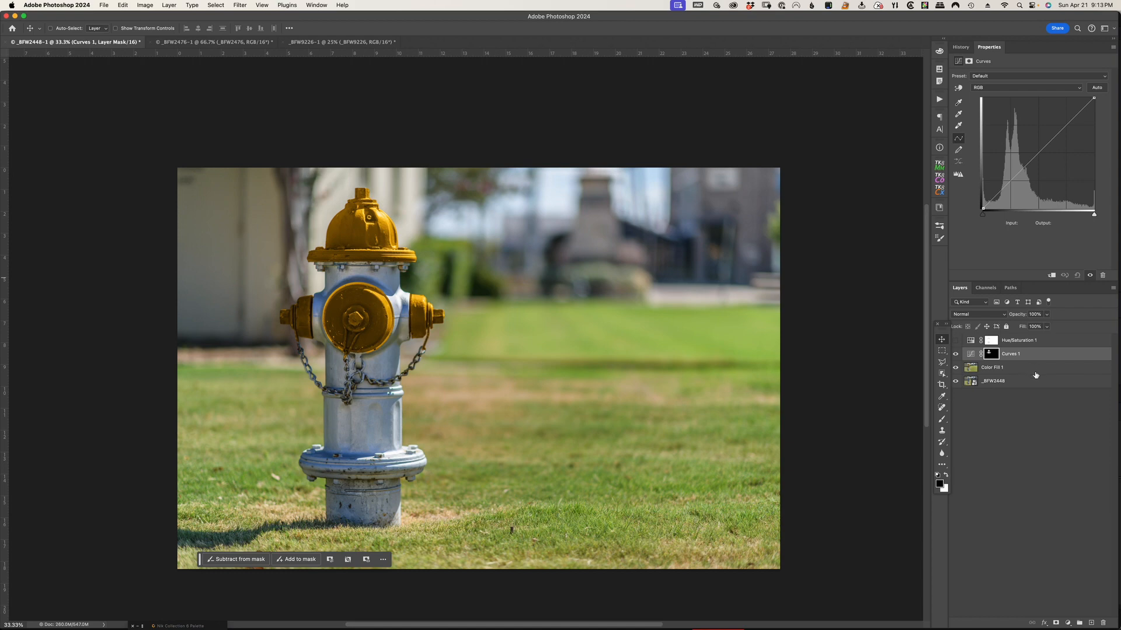
Switch to the _BFW9226-1 document and add a Hue/Saturation adjustment layer above the portrait
click(335, 43)
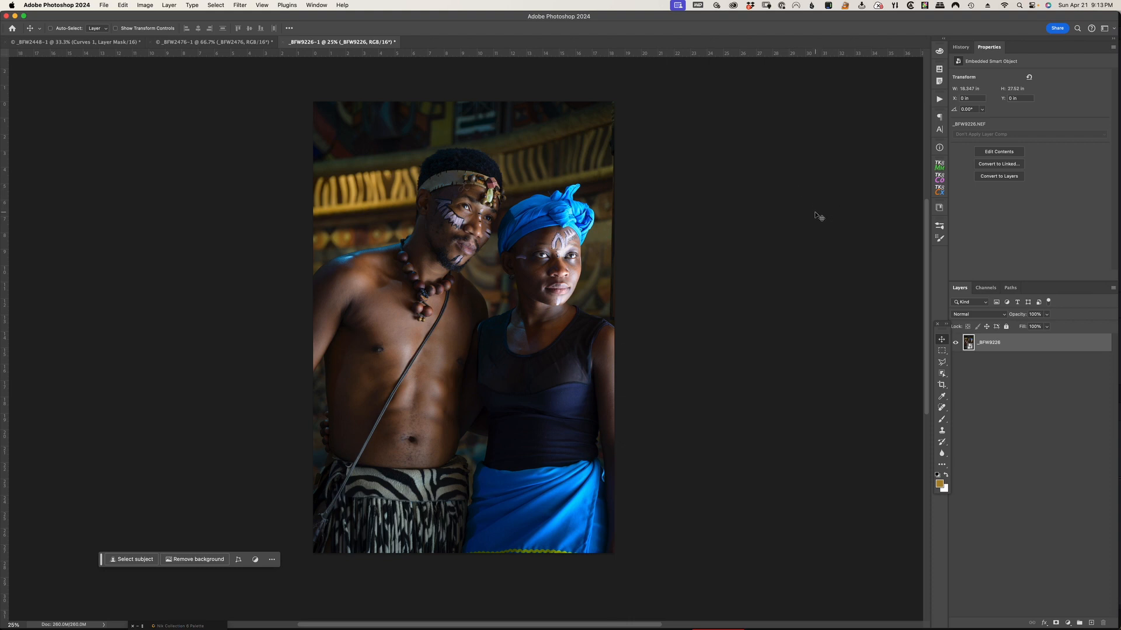
click(1068, 626)
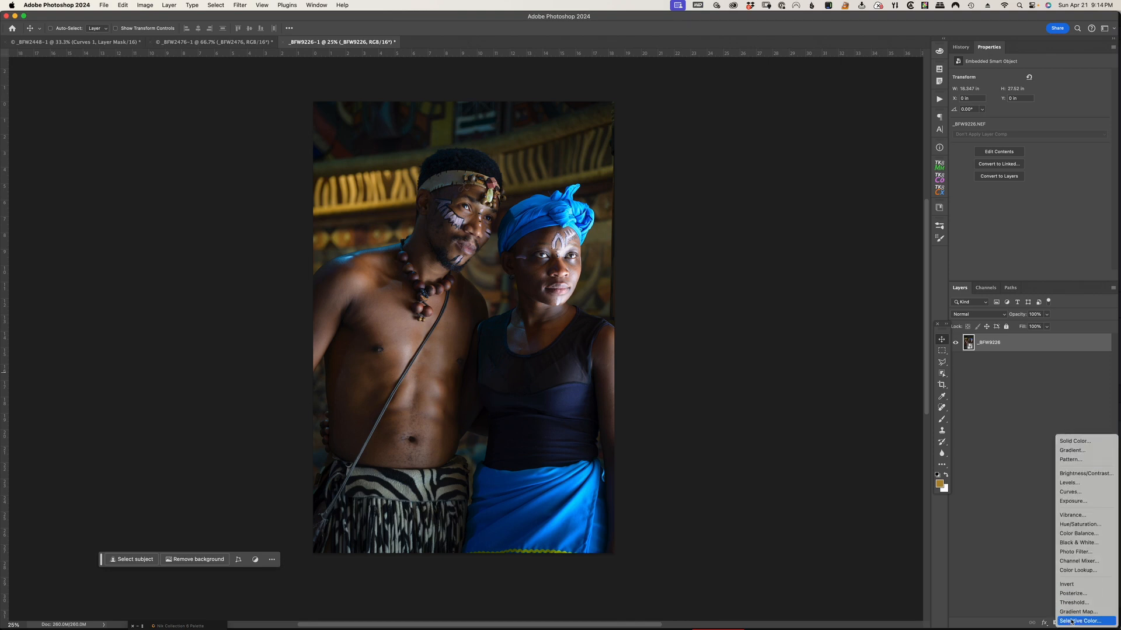
click(1103, 528)
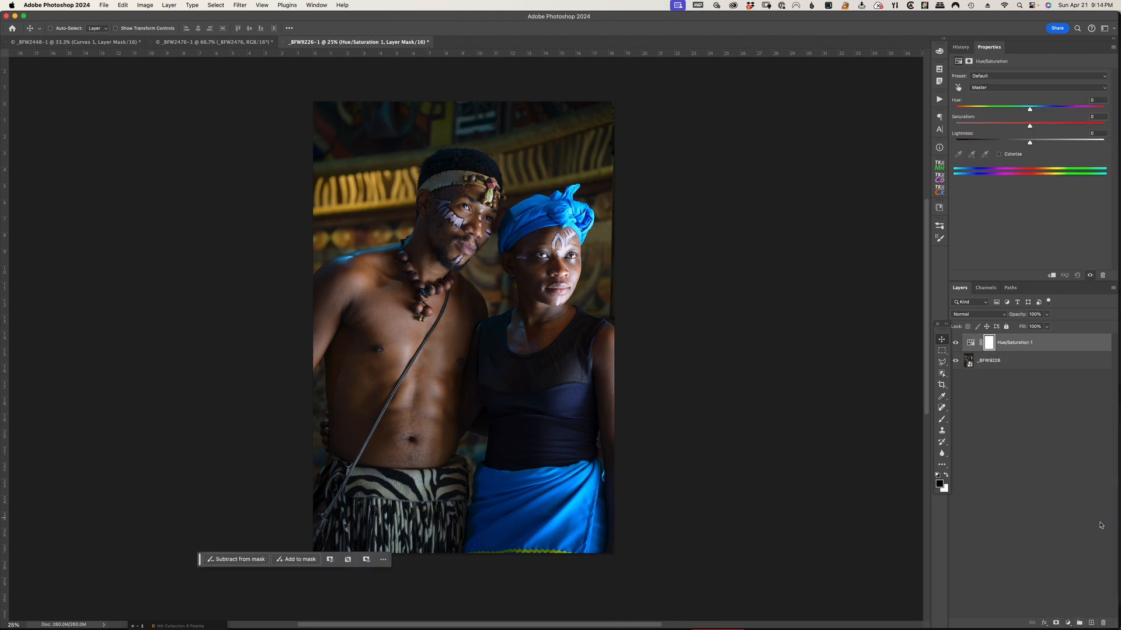
Sample the woman's blue head wrap as the target color of the Hue/Saturation adjustment and adjust the affected color range
click(958, 87)
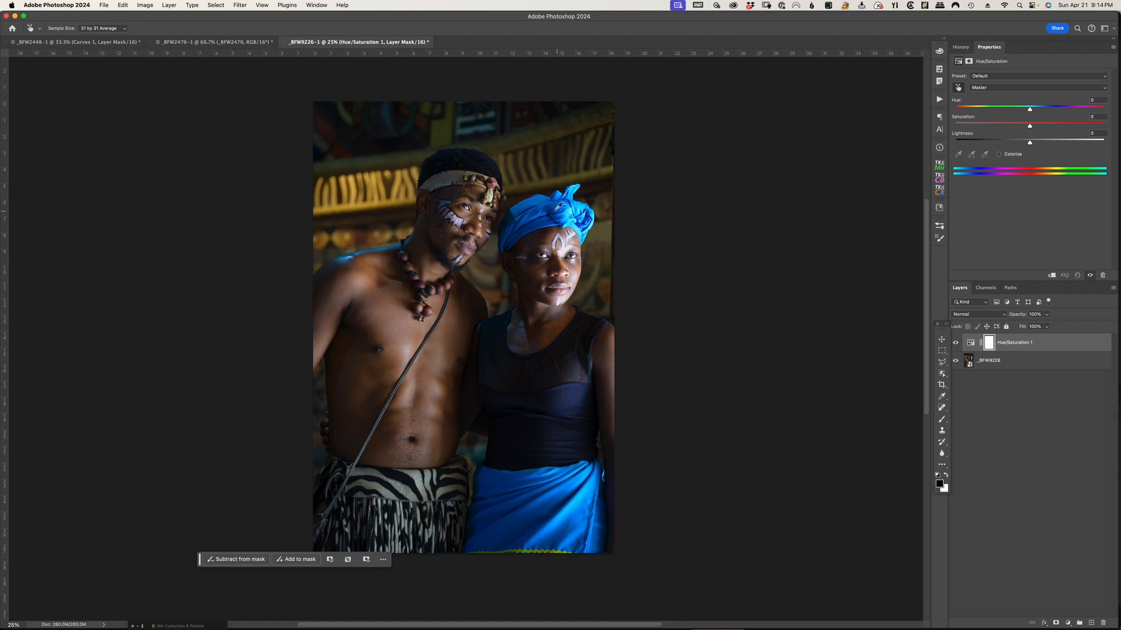
click(534, 200)
drag(962, 172, 959, 174)
drag(1100, 174, 1107, 173)
drag(974, 172, 951, 174)
drag(1087, 173, 1108, 173)
click(958, 156)
click(541, 199)
Desaturate the targeted color to -100, refine its range to 183°/188° and 222°\226°, and return the saturation to 0
drag(1030, 129, 947, 129)
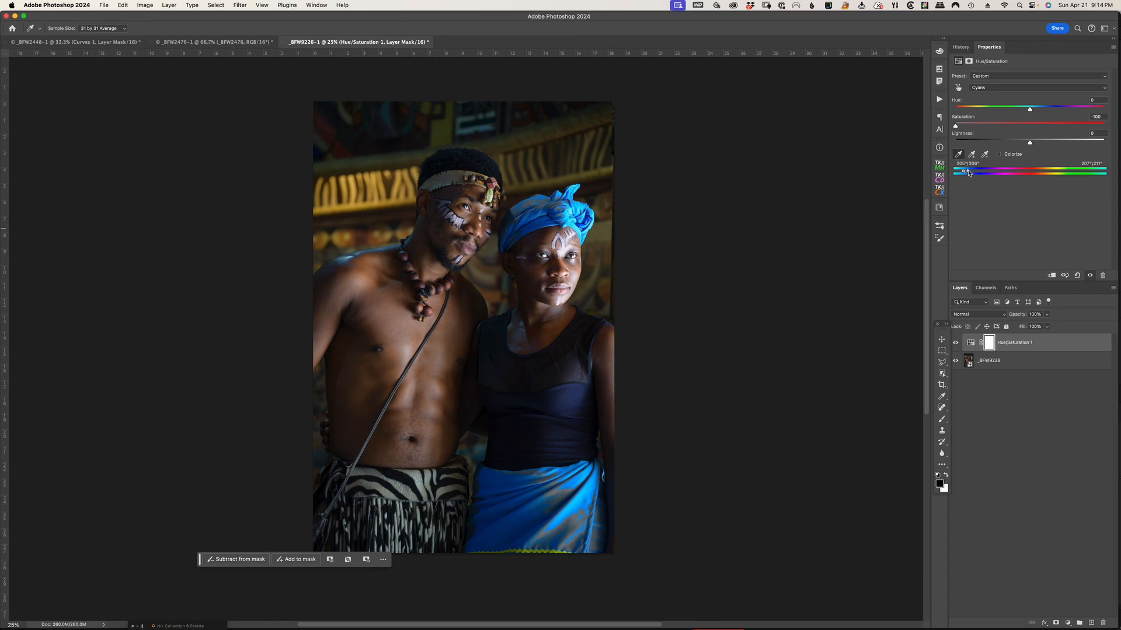
drag(968, 172, 956, 174)
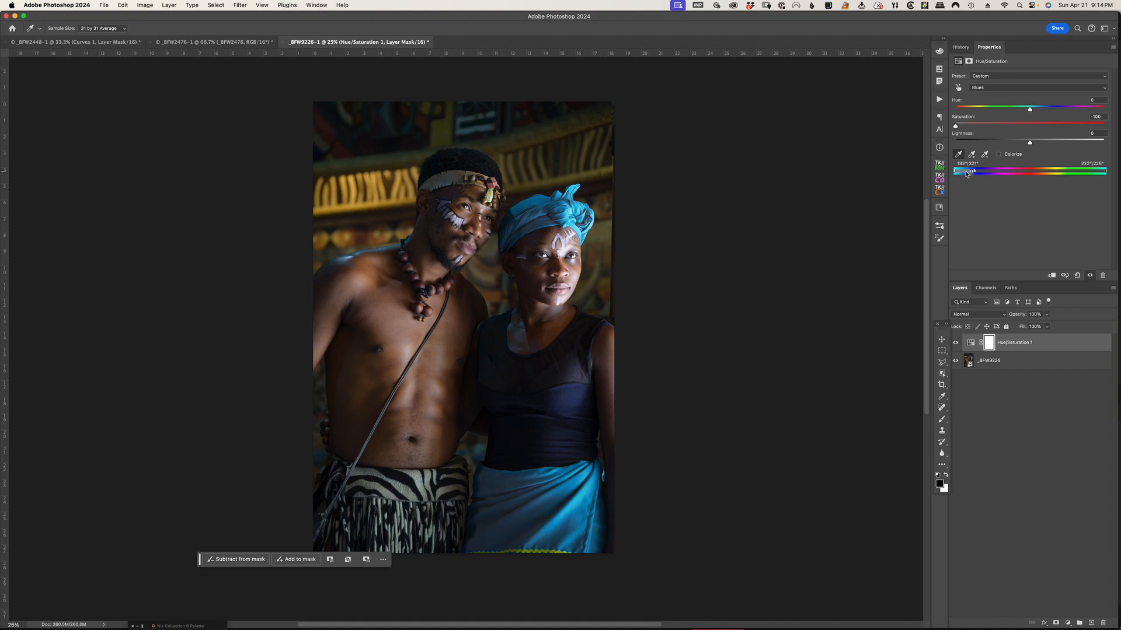
drag(972, 173, 959, 174)
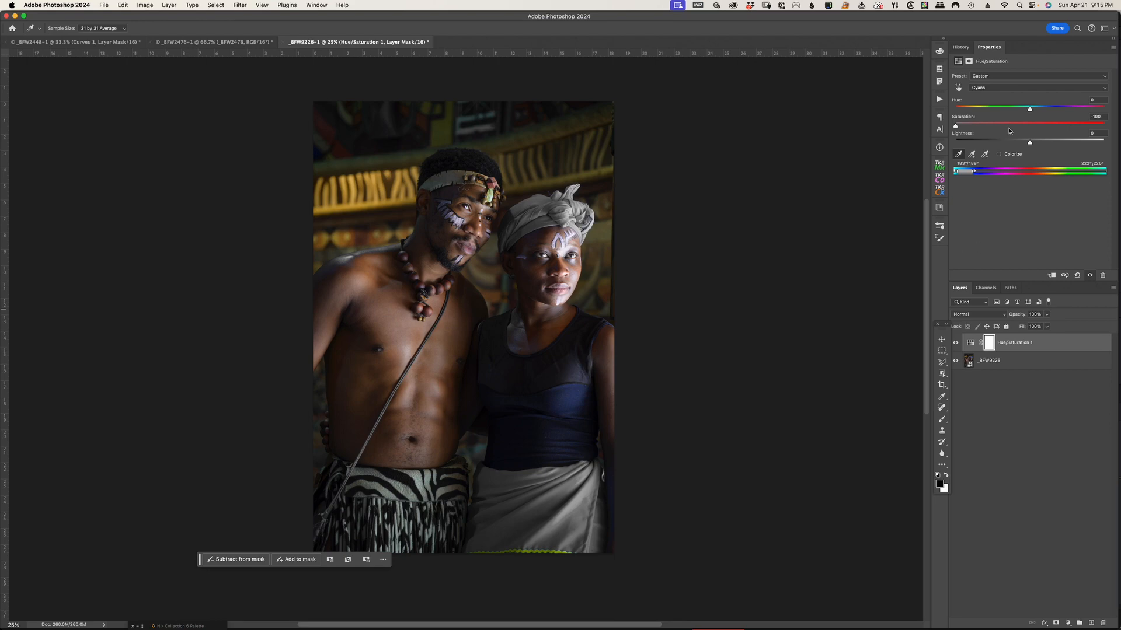
click(1103, 117)
text(0)
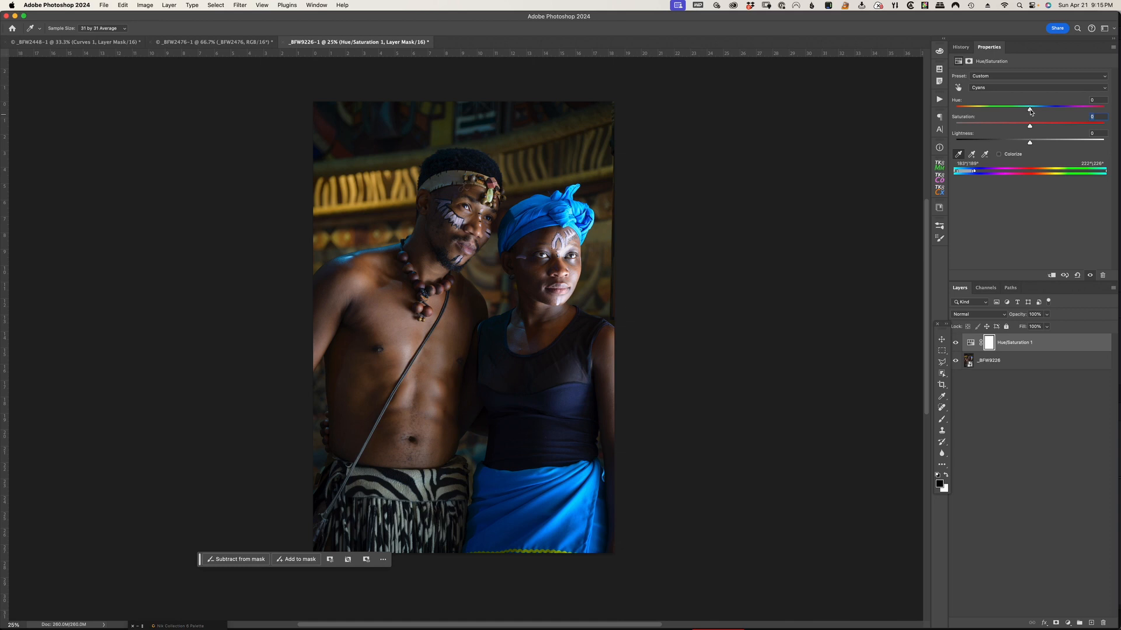
Recolor the blue head wrap and skirt orange with hue -168, saturation +13 and lightness -22 in the Cyans
drag(1030, 112, 959, 113)
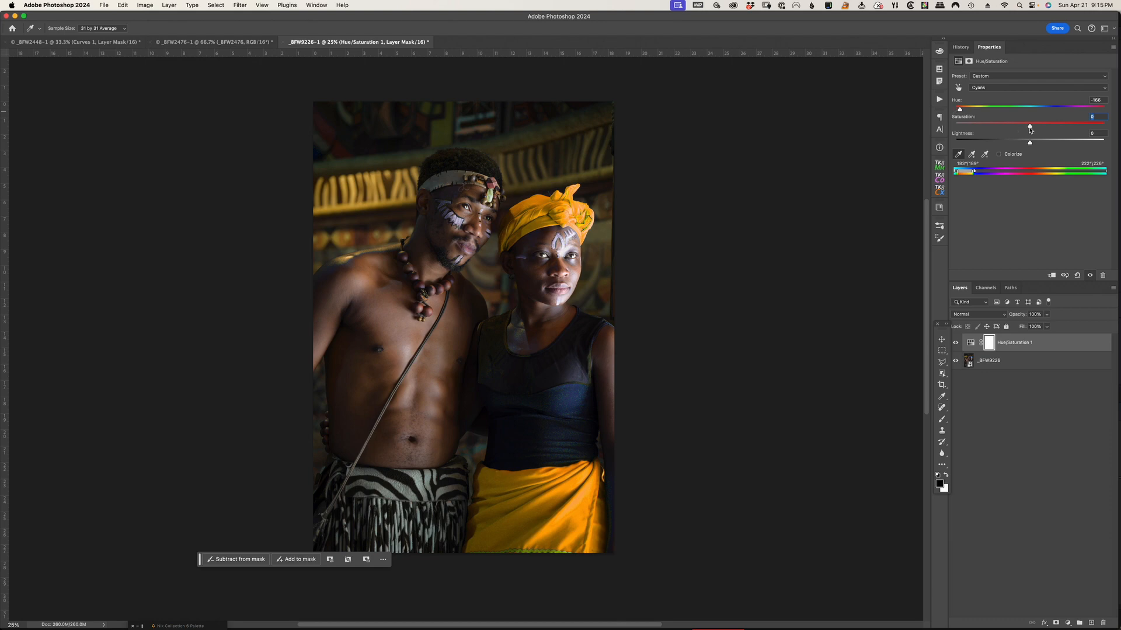
drag(1038, 129, 1013, 129)
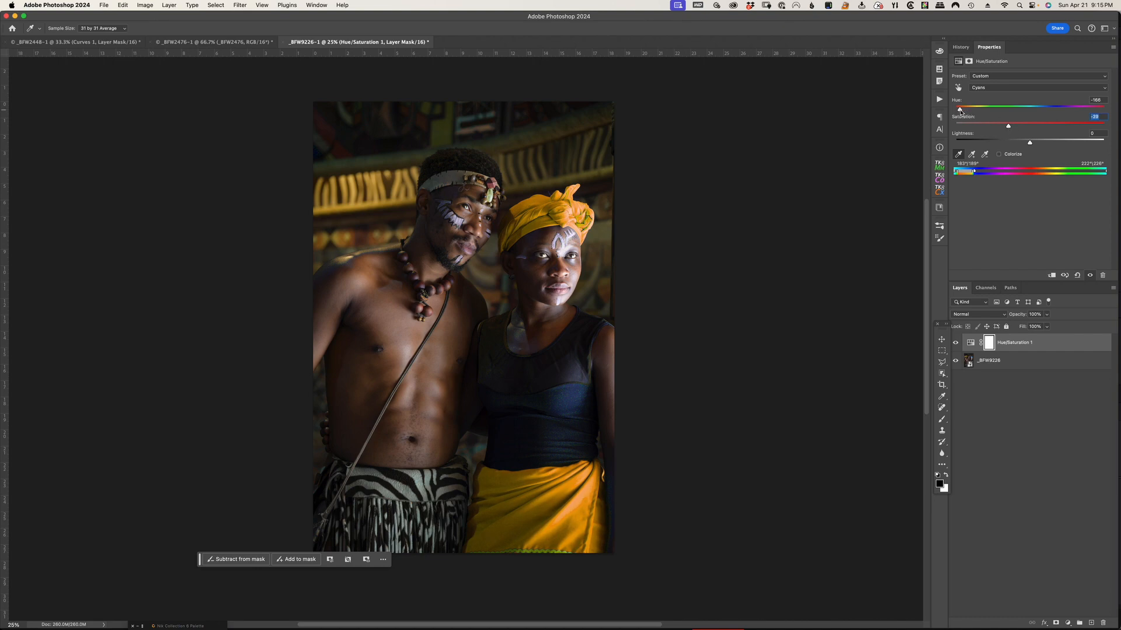
drag(961, 110, 961, 111)
drag(1009, 127, 1026, 128)
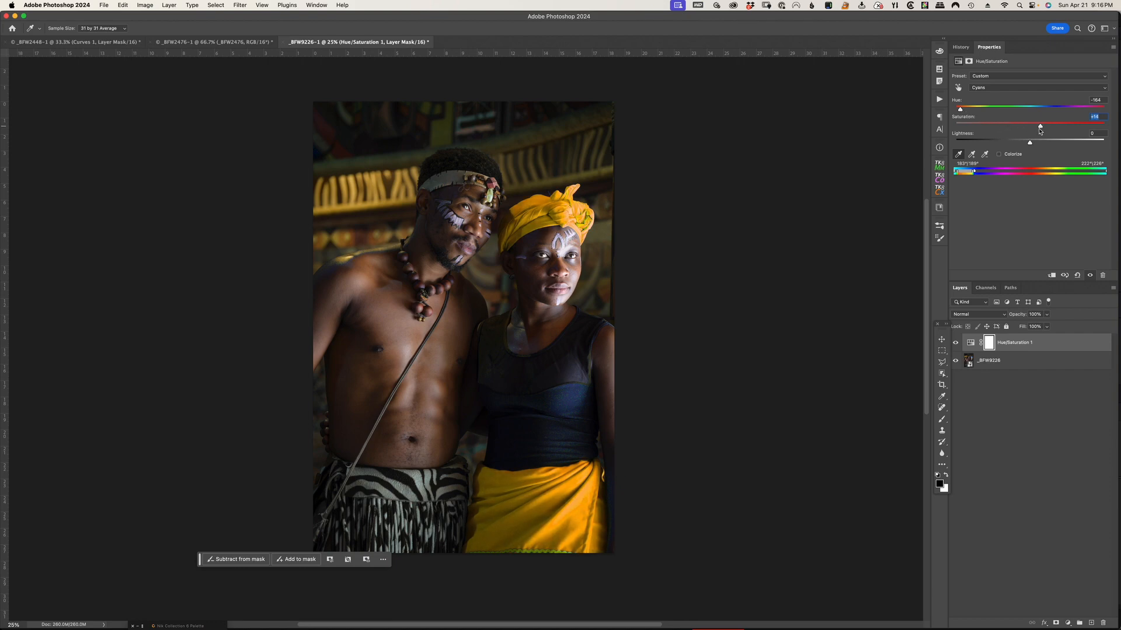
drag(1029, 144, 1014, 146)
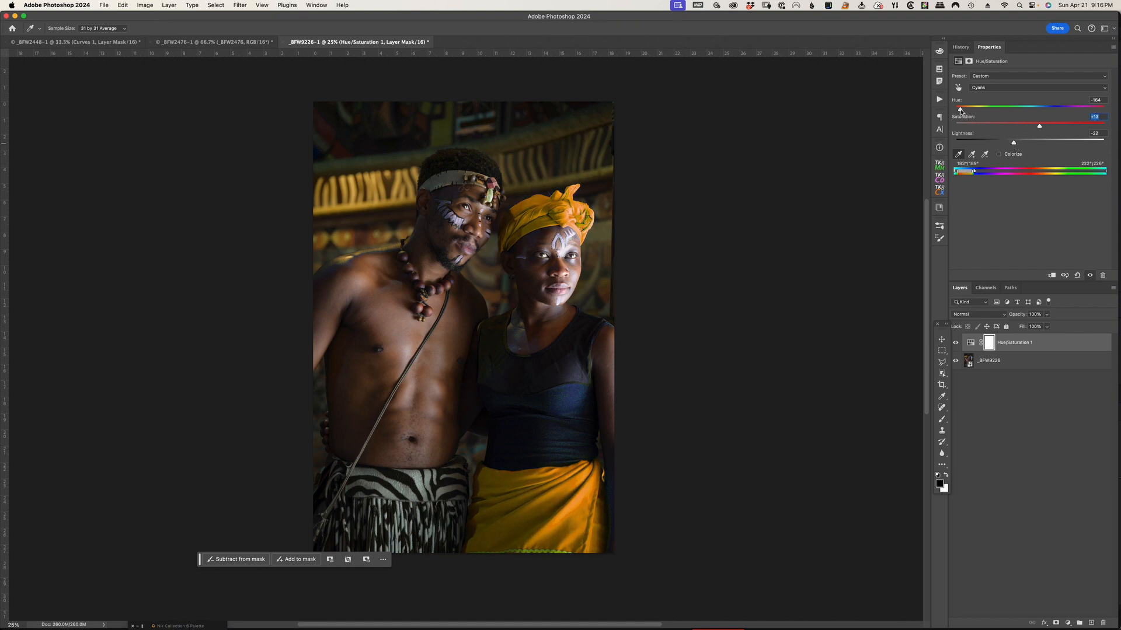
drag(960, 109, 958, 111)
Toggle the Hue/Saturation layer's visibility to compare the portrait before and after the recoloring, leaving the layer shown
click(955, 343)
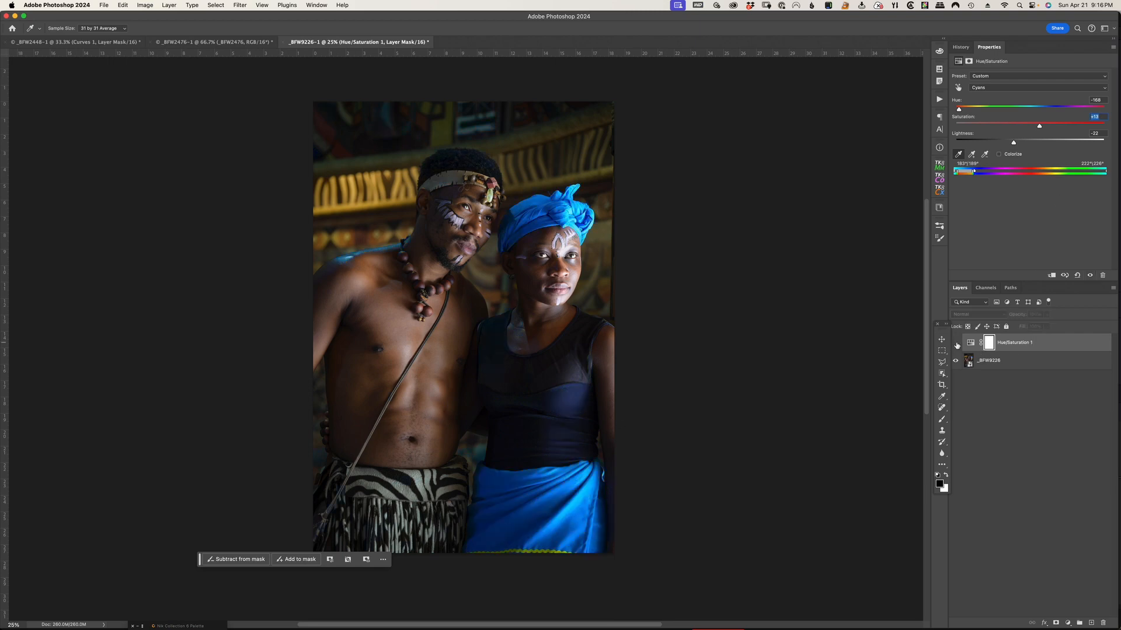
click(956, 344)
click(956, 343)
click(955, 343)
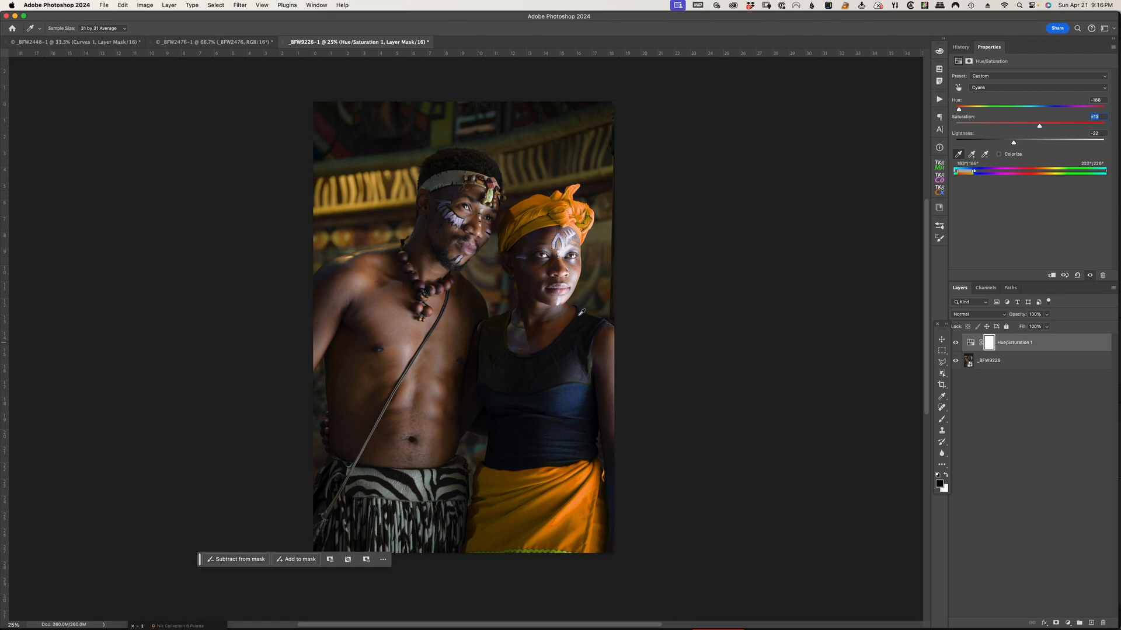
click(956, 344)
click(956, 344)
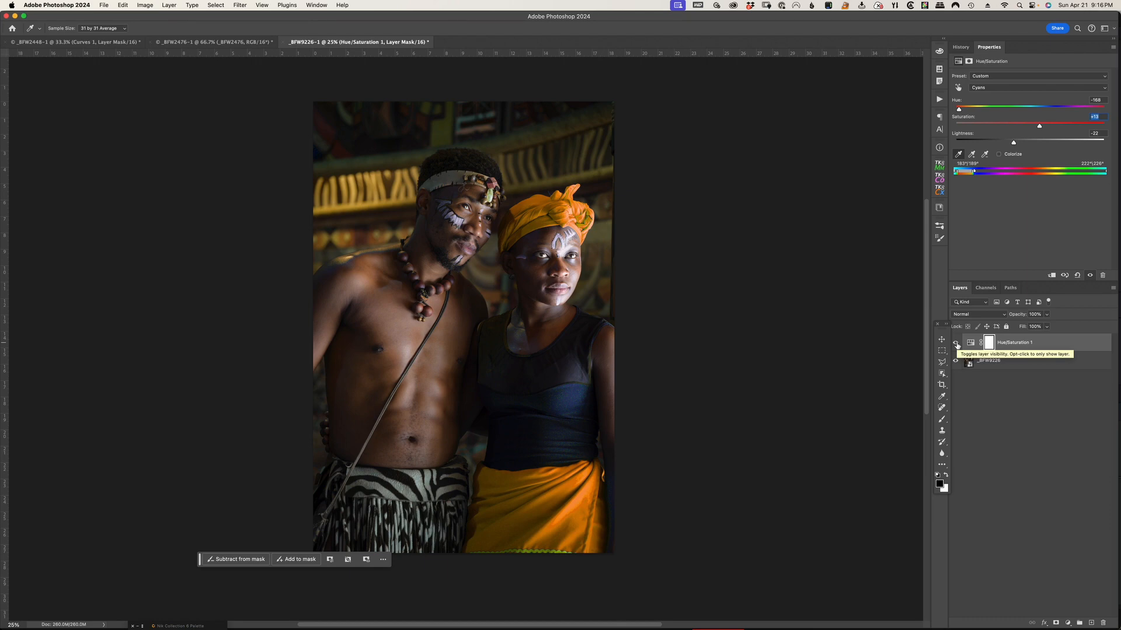
Paint black on the Hue/Saturation layer mask over the man's shoulder and the woman's shoulder to remove the recoloring from their skin
click(989, 344)
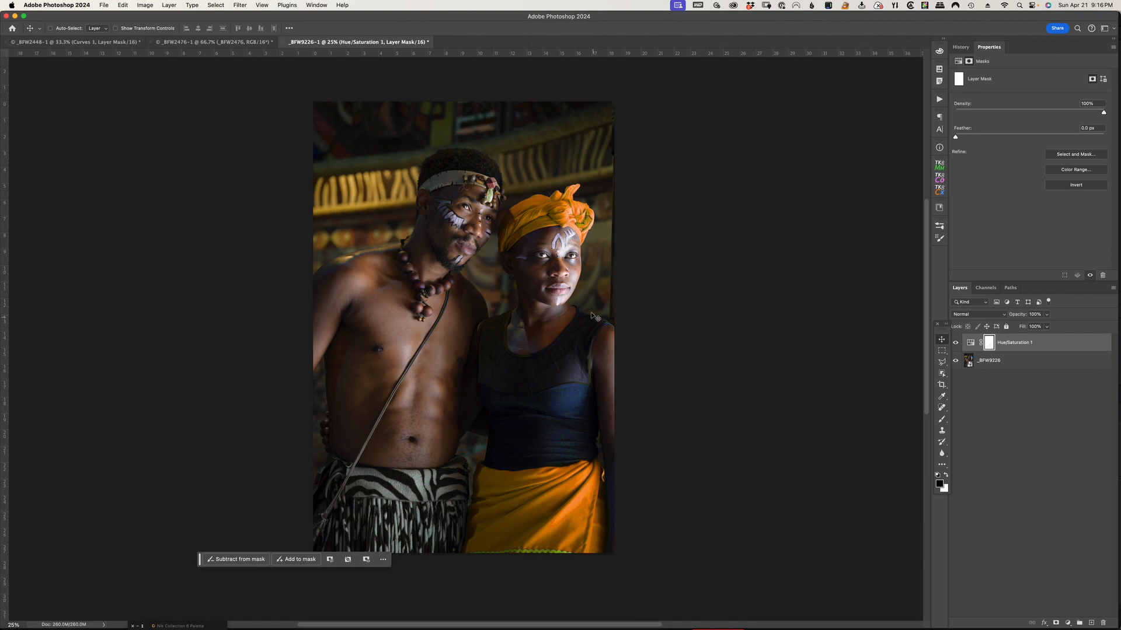
click(941, 421)
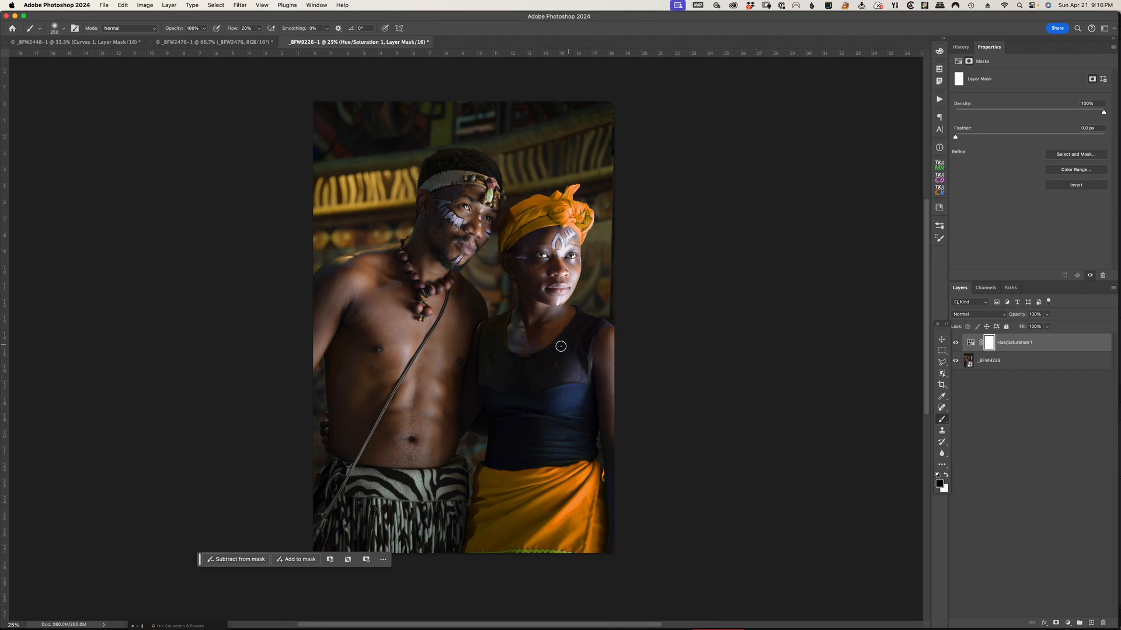
drag(510, 336, 485, 325)
mouse_move(401, 240)
mouse_down()
mouse_move(330, 262)
mouse_move(354, 255)
mouse_move(303, 288)
mouse_up()
drag(401, 240, 337, 258)
key(bracketright)
key(bracketright)
key(bracketright)
key(bracketright)
scroll(833, 216, up, 1)
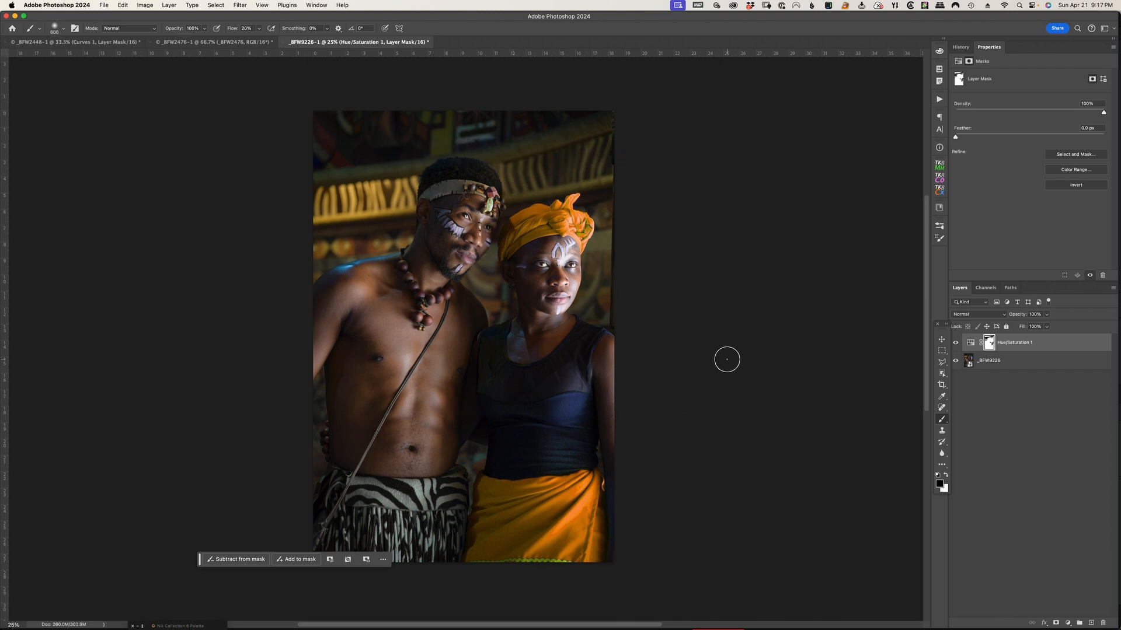
scroll(727, 359, down, 2)
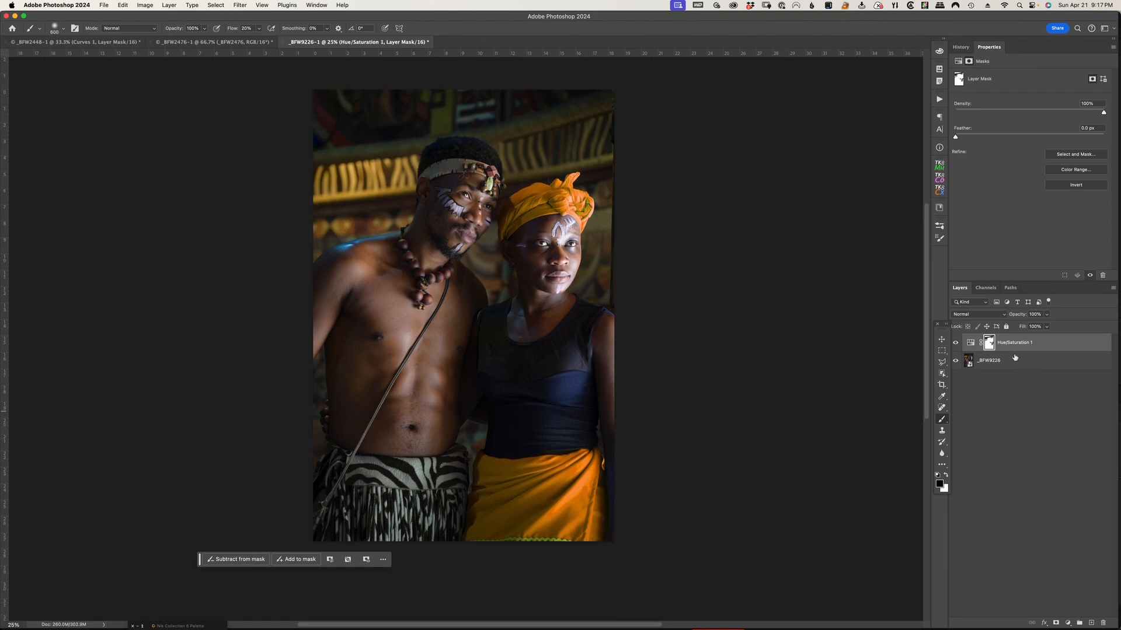
Hide the Hue/Saturation layer and select the woman's blue head wrap and skirt with the Object Selection tool
click(956, 346)
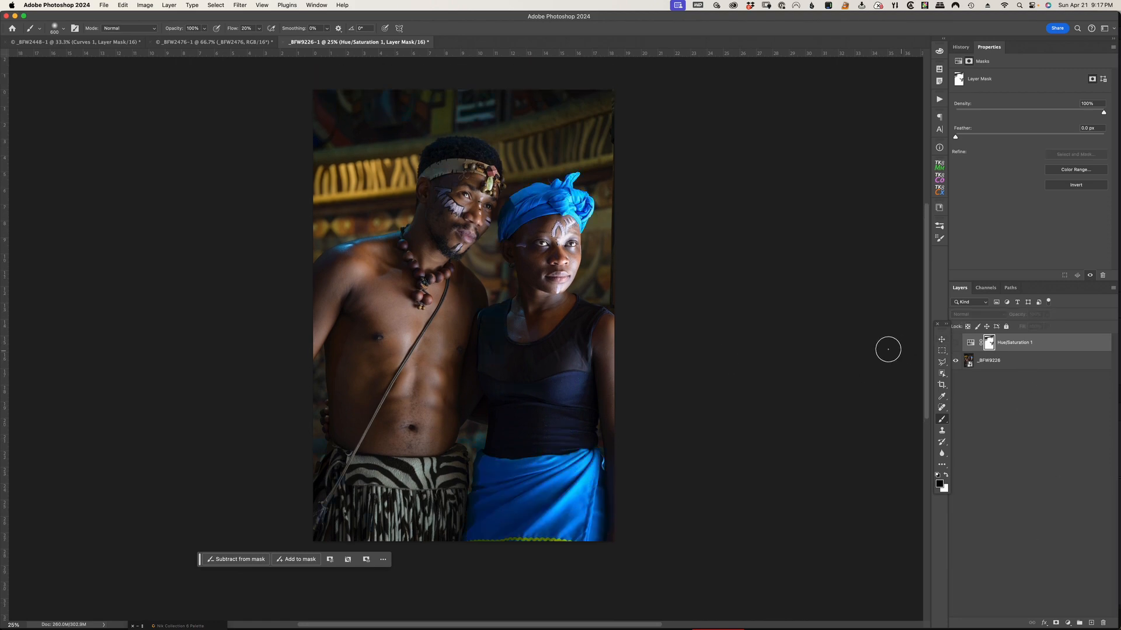
click(942, 373)
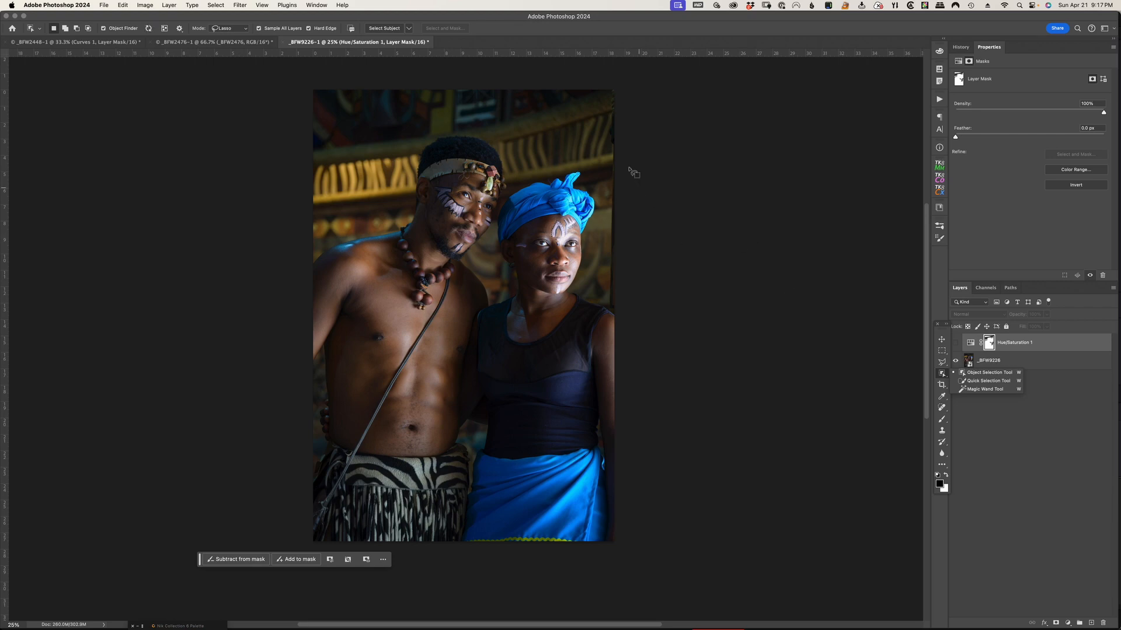
mouse_move(582, 186)
mouse_down()
mouse_move(593, 176)
mouse_move(551, 170)
mouse_move(505, 194)
mouse_move(491, 234)
mouse_move(520, 239)
mouse_move(554, 225)
mouse_move(589, 238)
mouse_move(610, 201)
mouse_move(596, 177)
mouse_up()
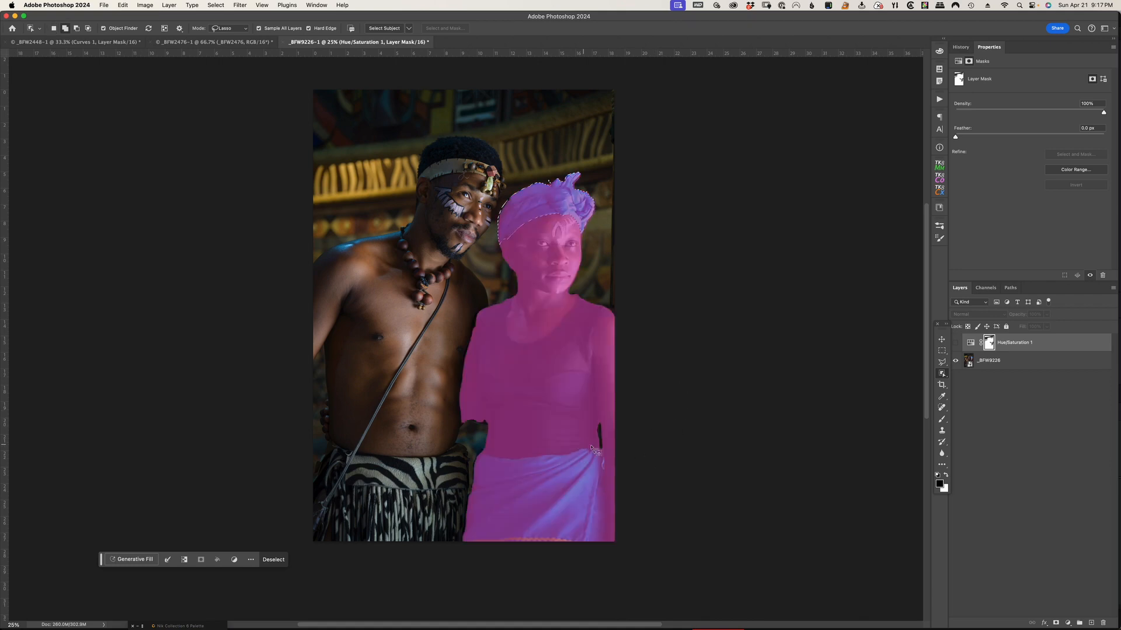
mouse_move(591, 449)
mouse_down()
mouse_move(484, 448)
mouse_move(467, 463)
mouse_move(456, 536)
mouse_move(522, 553)
mouse_move(625, 543)
mouse_move(607, 449)
mouse_up()
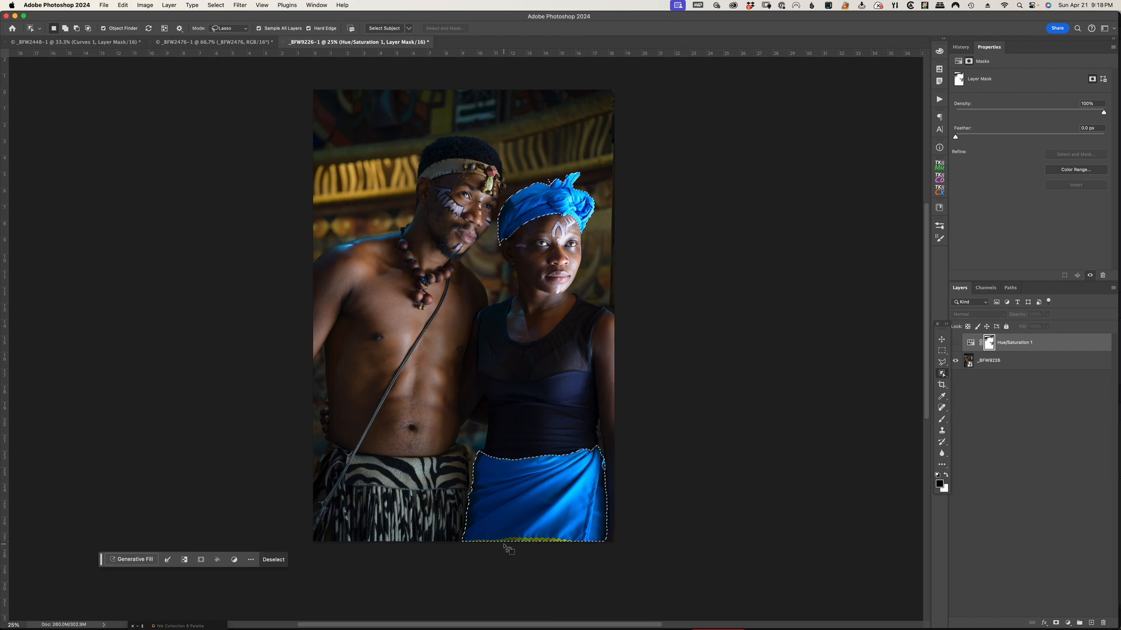
Refine the selection along the green trim at the skirt's lower hem
key(super+equal)
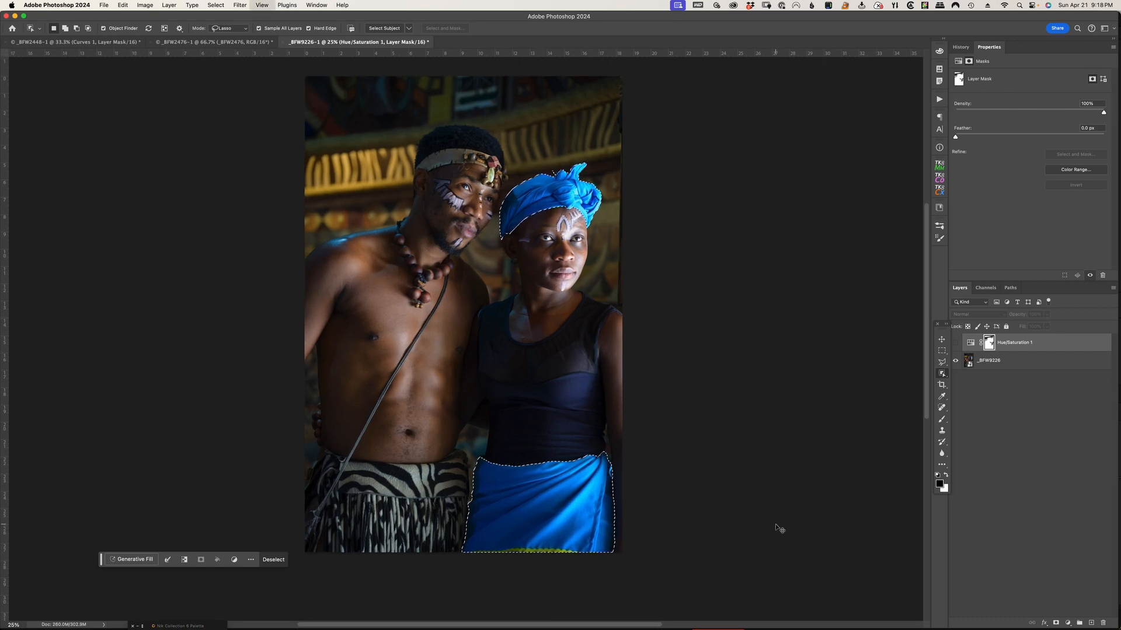
drag(635, 487, 681, 181)
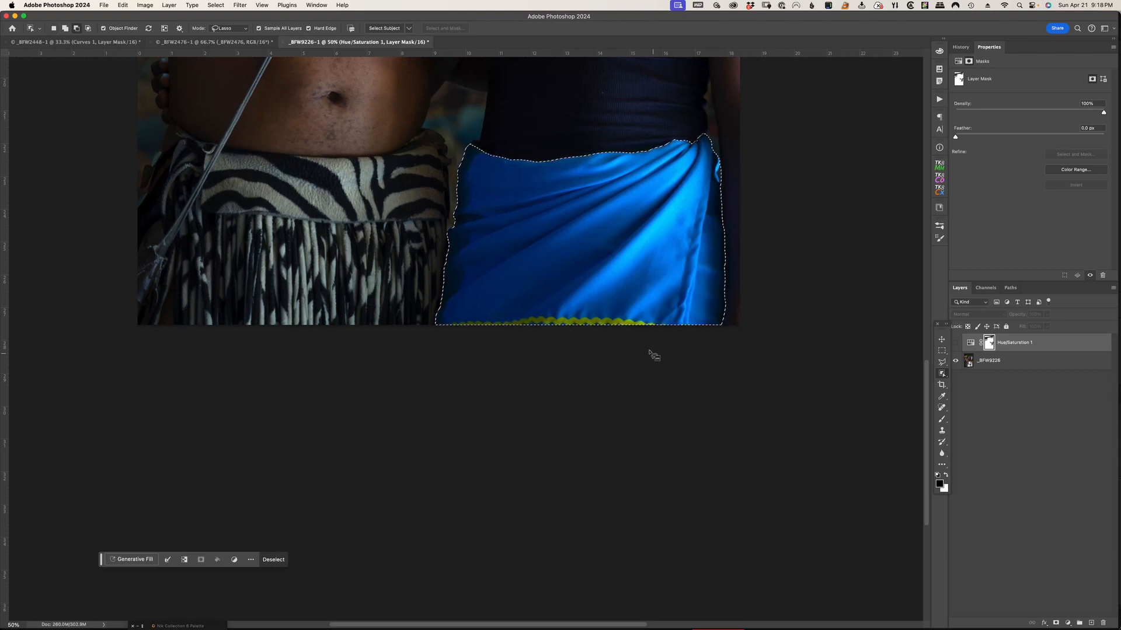
drag(654, 328, 509, 329)
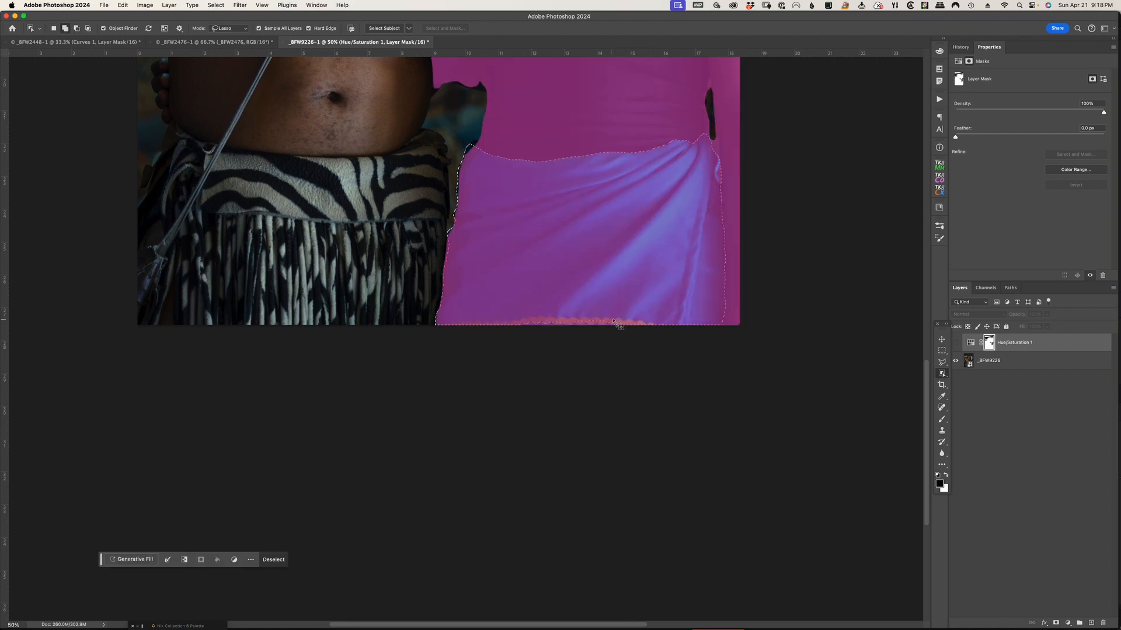
mouse_move(617, 320)
mouse_down()
mouse_move(534, 317)
mouse_move(604, 326)
mouse_up()
mouse_move(614, 323)
mouse_down()
mouse_move(574, 324)
mouse_move(611, 320)
mouse_up()
scroll(759, 309, right, 1)
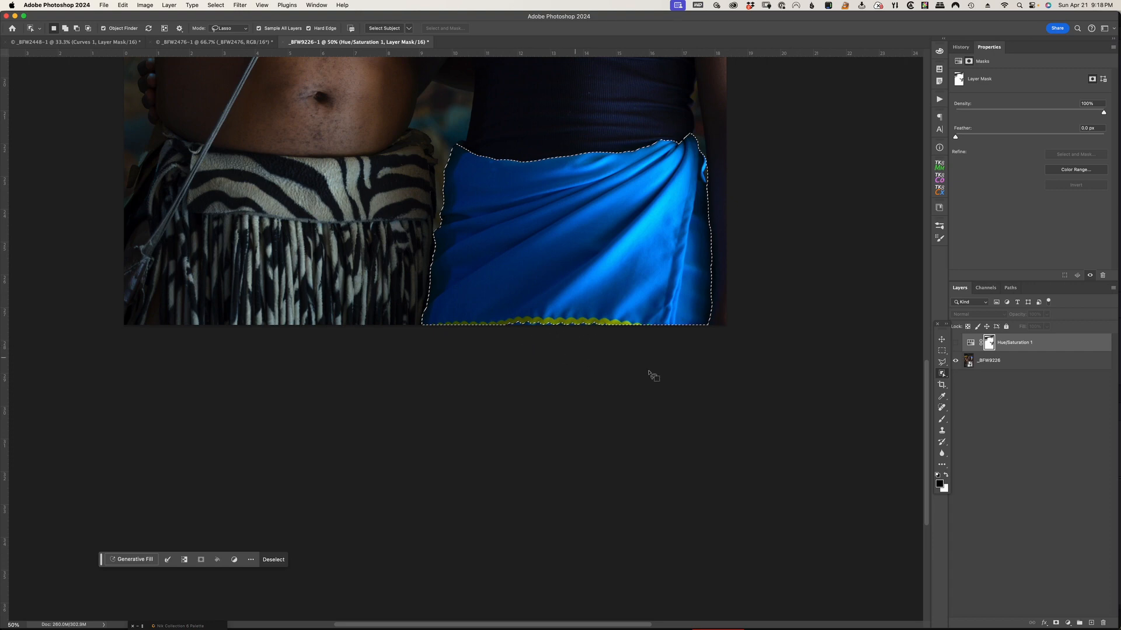
key(super+minus)
key(super+minus)
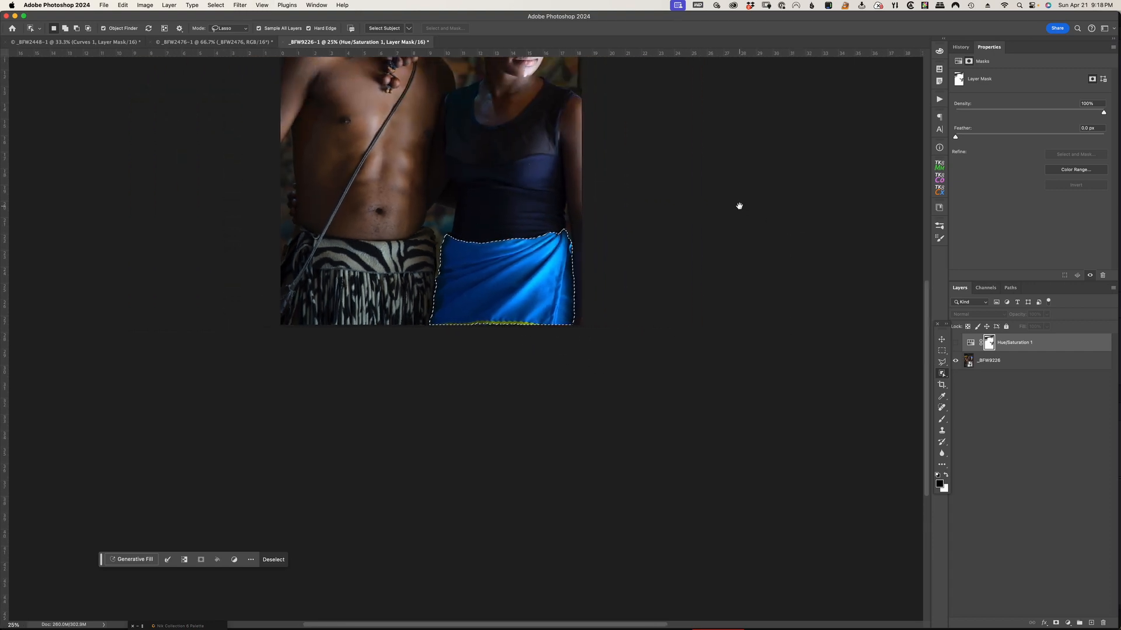
drag(730, 220, 836, 413)
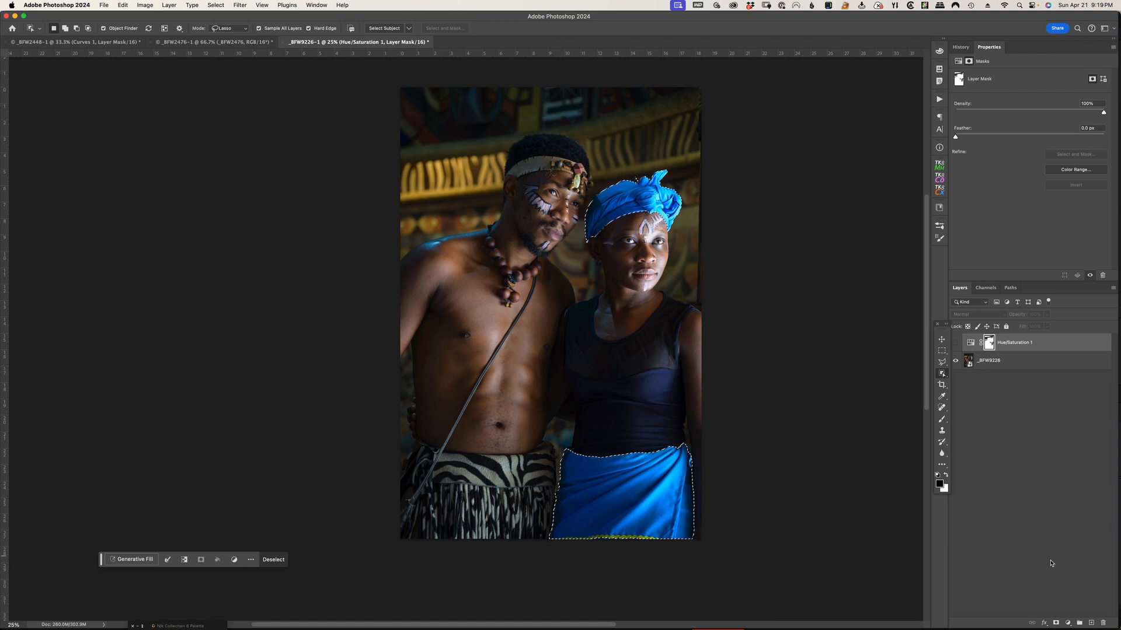
Add a Solid Color fill layer of #a58936 from the selection and set its blend mode to Color
click(1068, 623)
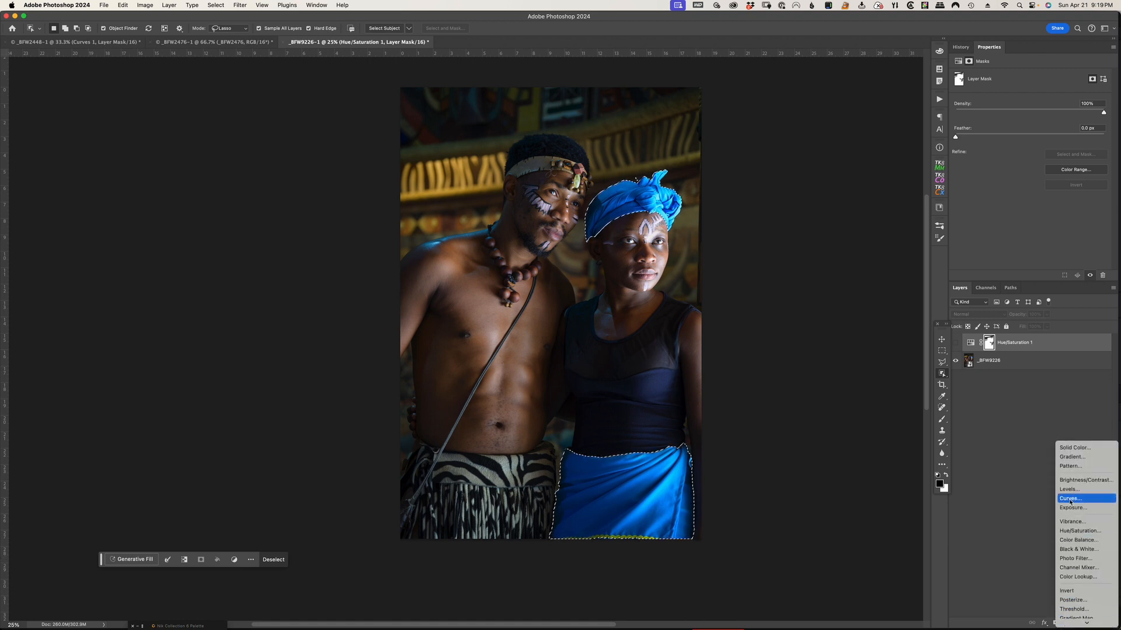
click(1083, 448)
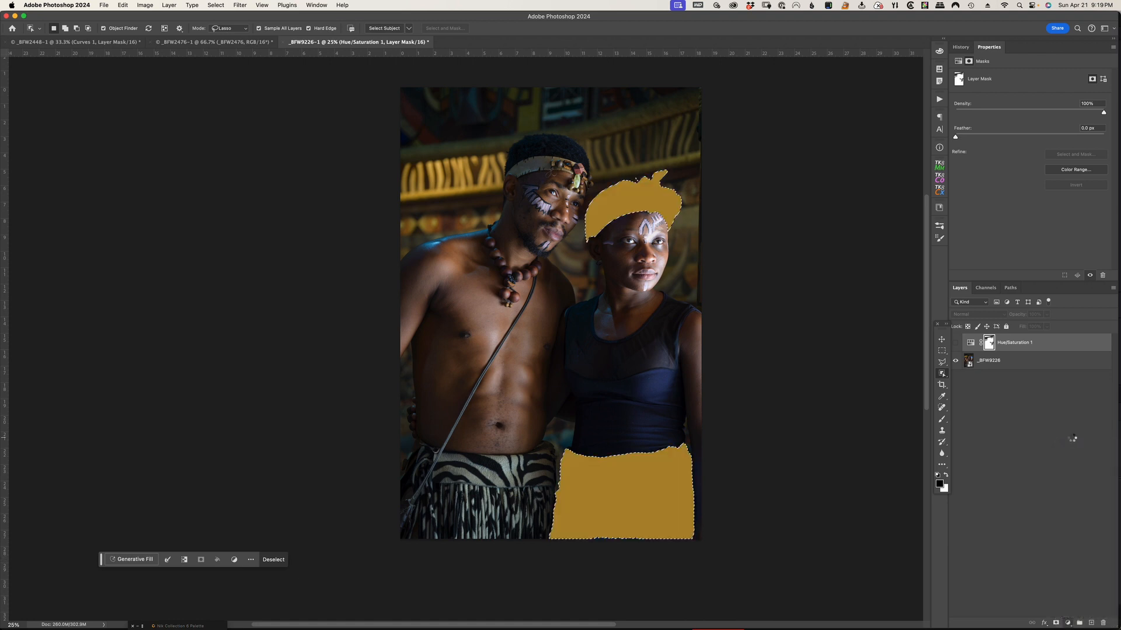
drag(770, 128, 261, 113)
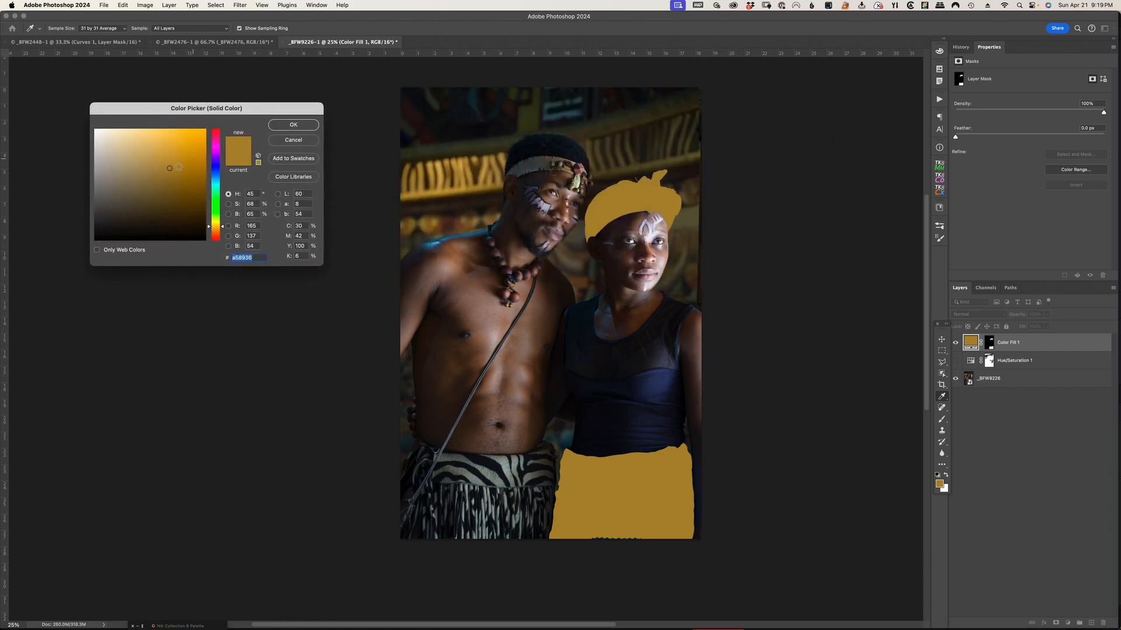
click(293, 125)
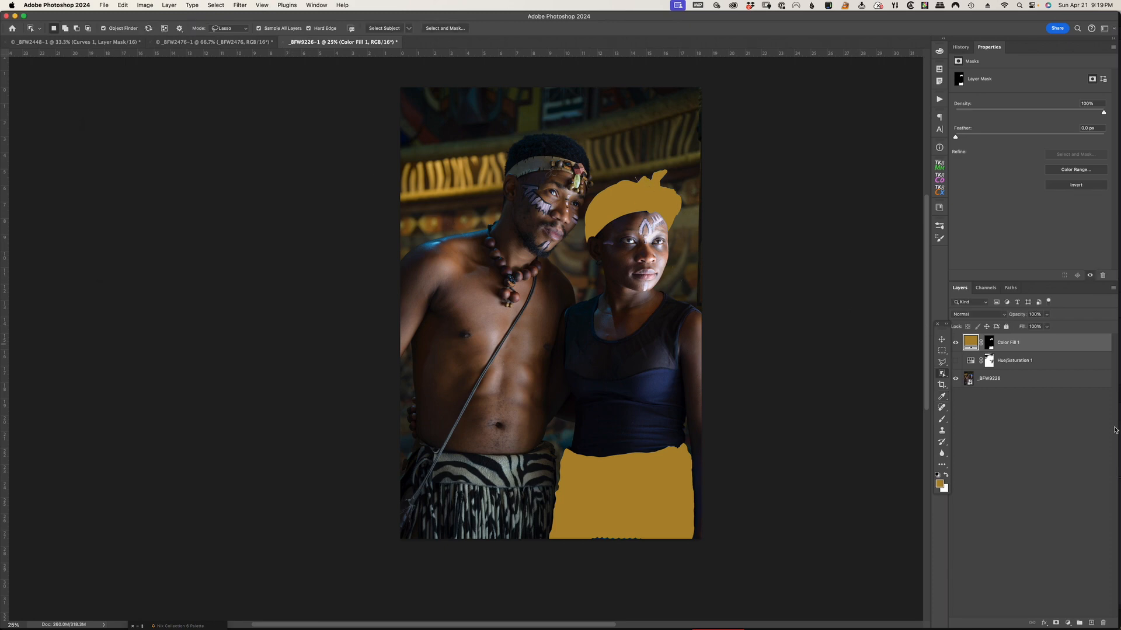
click(995, 317)
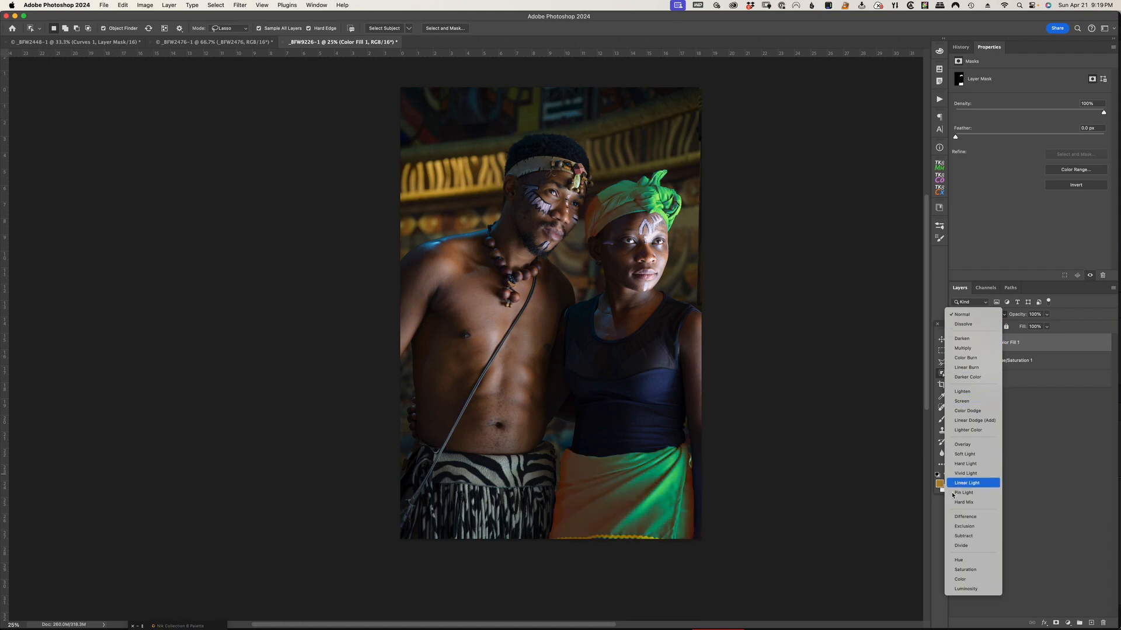
click(960, 579)
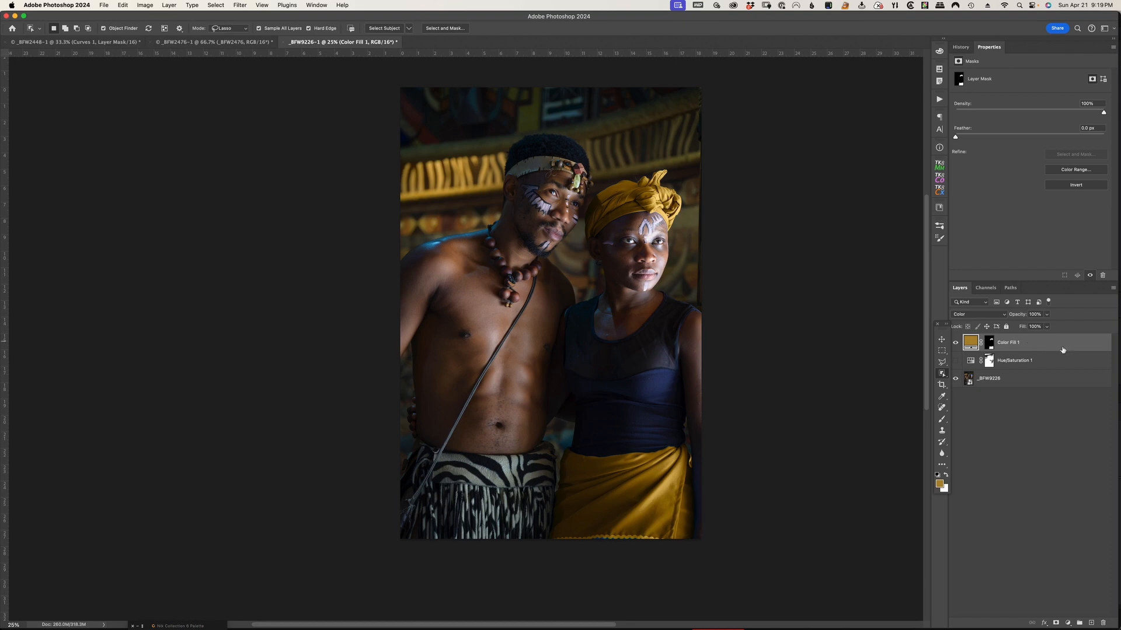
Toggle the Color Fill layer's visibility to compare before and after, and check its fill color without changing it
click(956, 345)
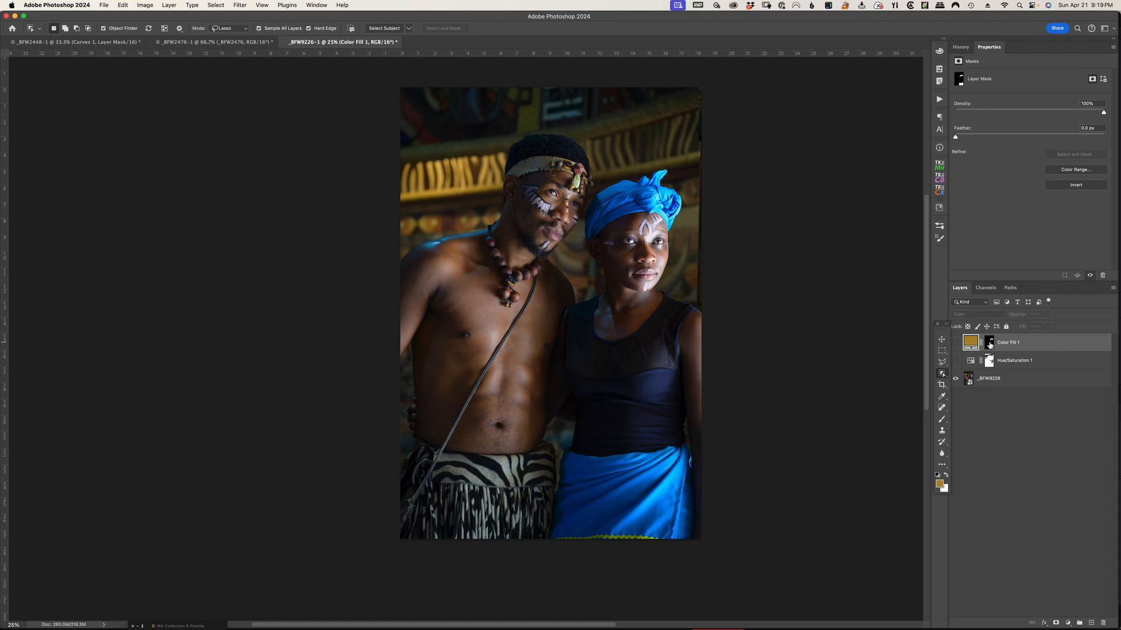
click(956, 344)
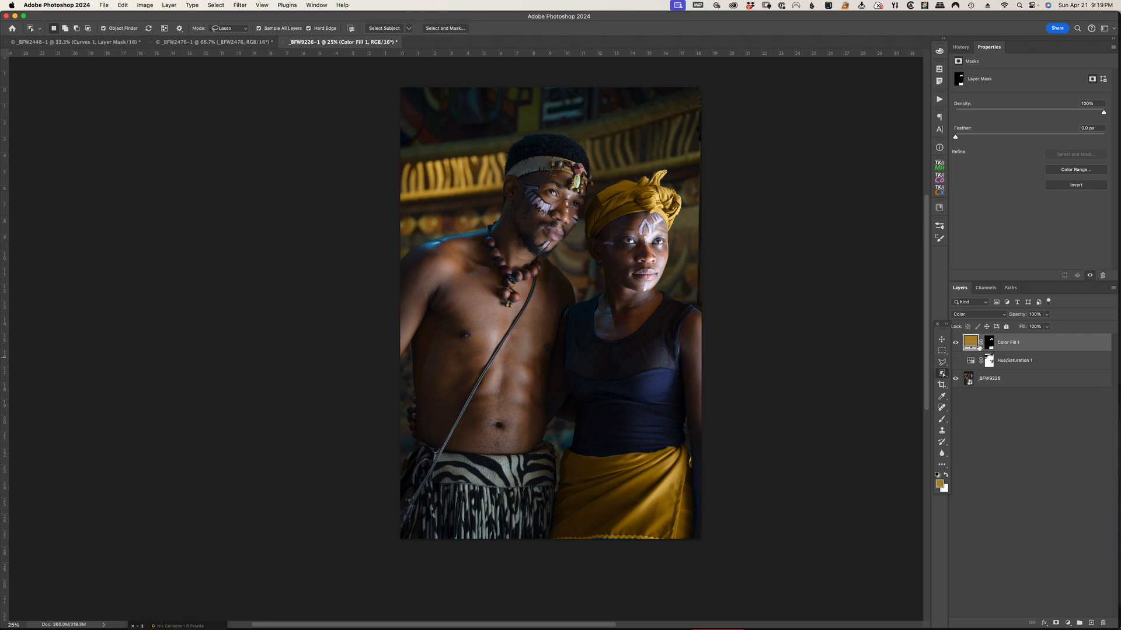
double_click(971, 344)
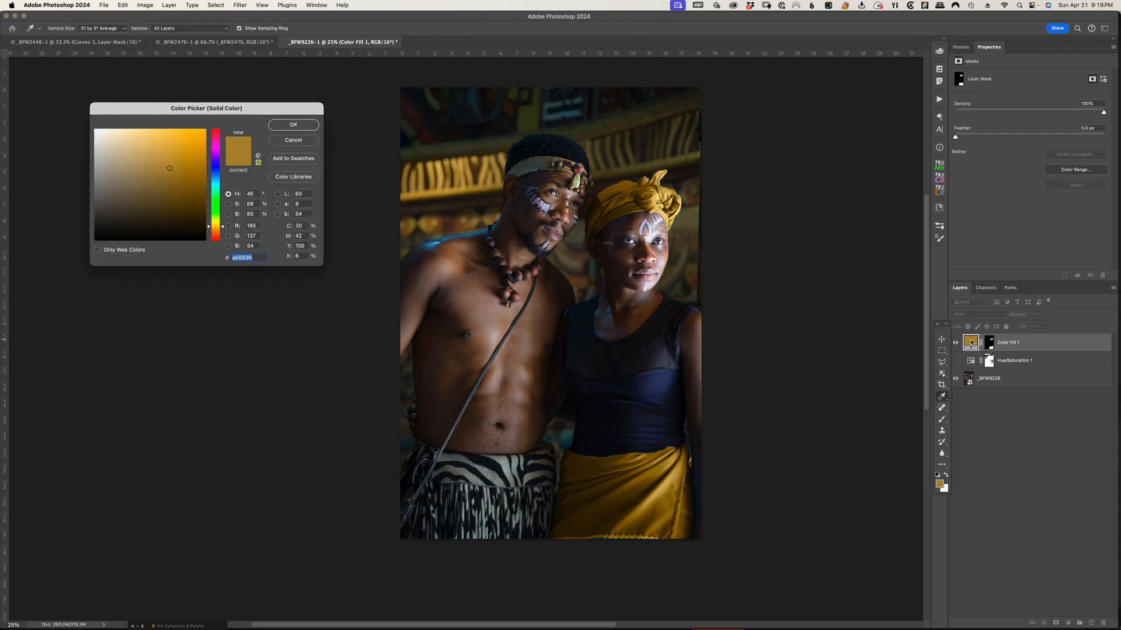
click(295, 142)
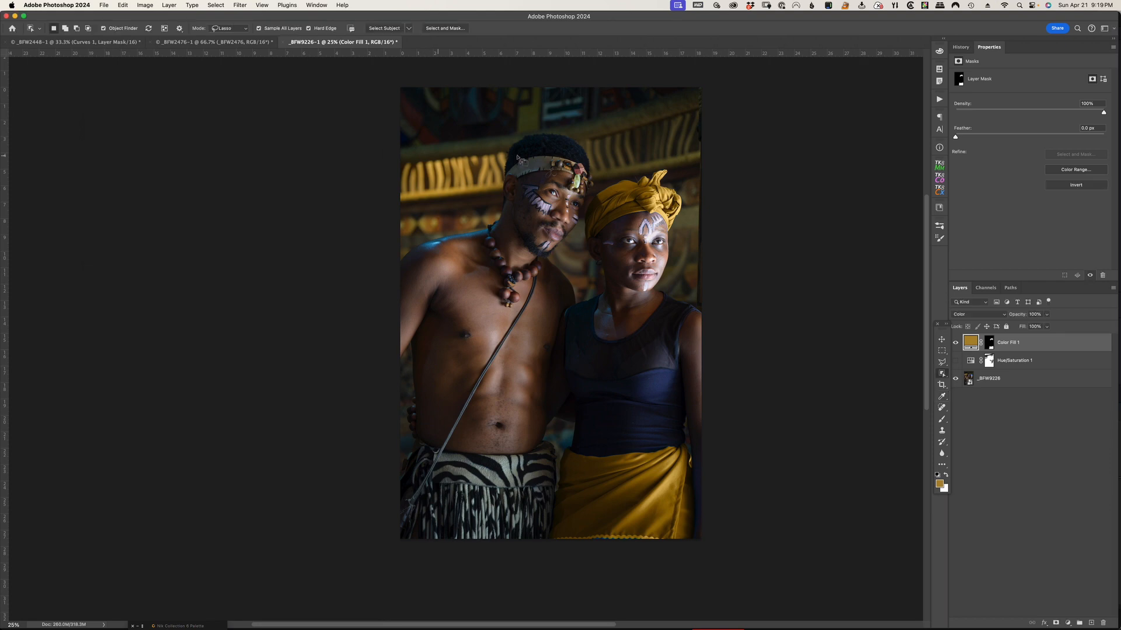
Place a Color Sampler point on the lit yellow slats behind the man and show its RGB values
click(942, 398)
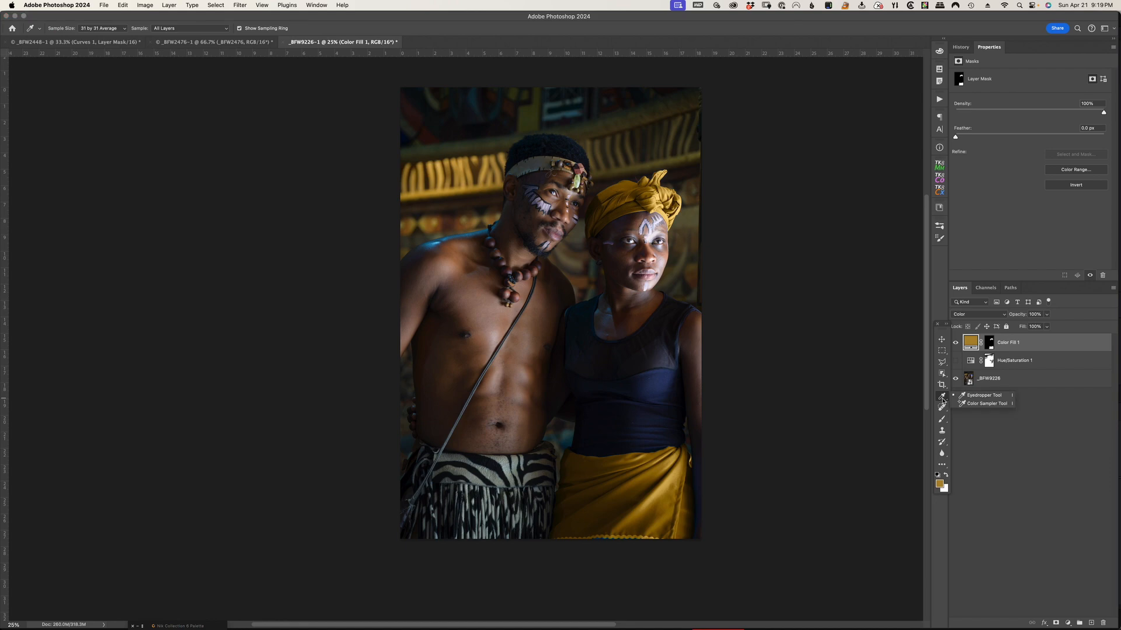
click(986, 405)
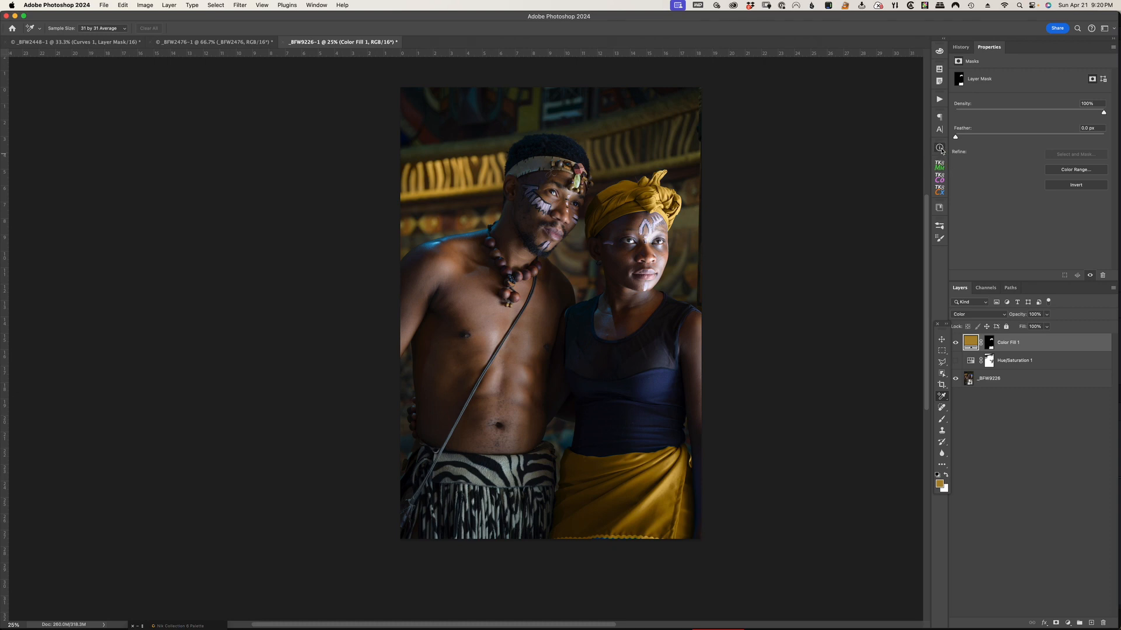
click(940, 147)
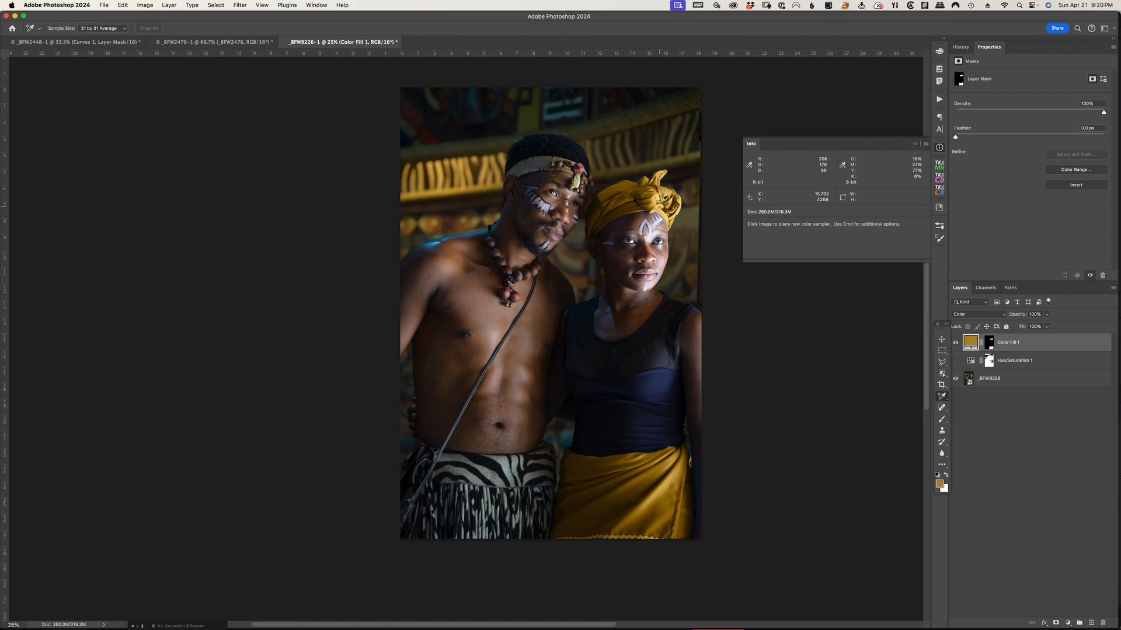
click(440, 183)
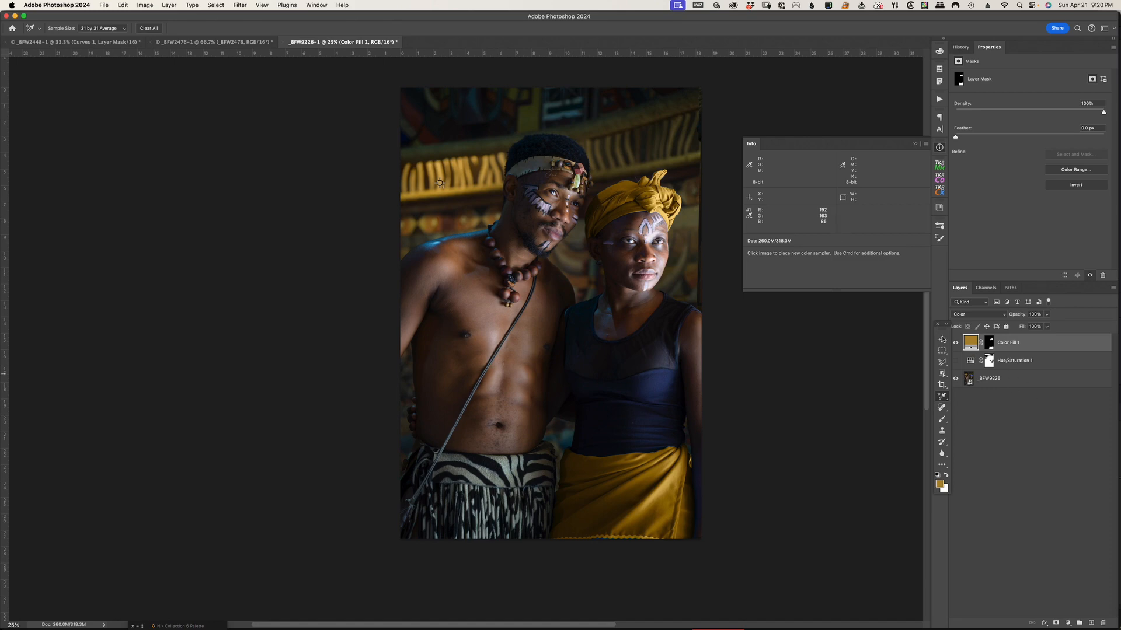
Set the Color Fill layer's color to R 192, G 163, B 85 and close the color readout
double_click(970, 344)
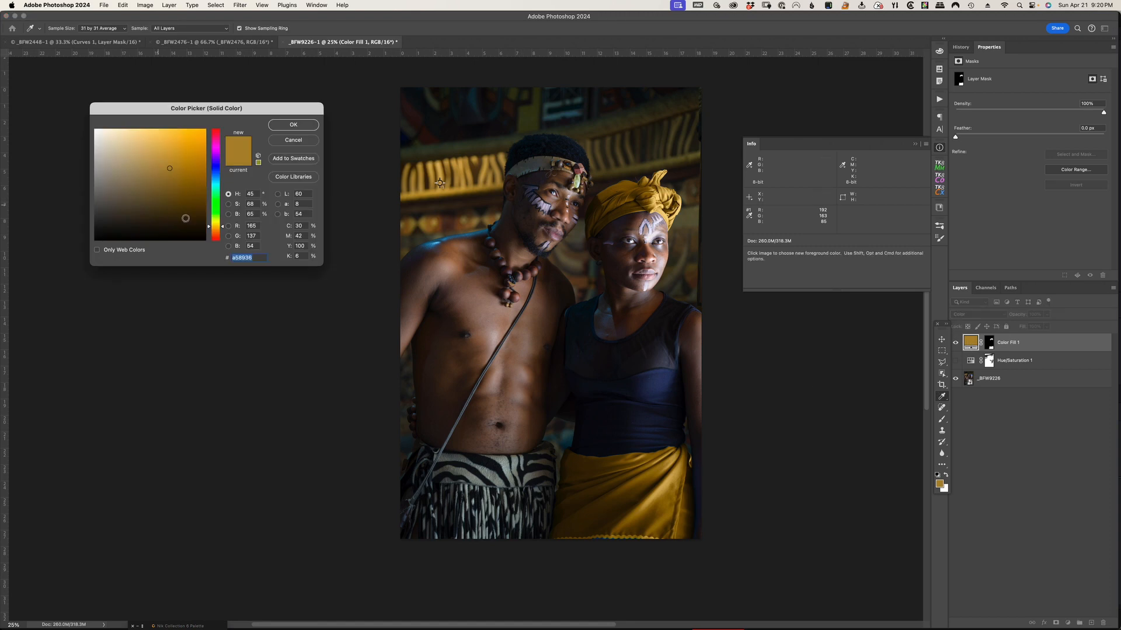
double_click(255, 226)
text(192)
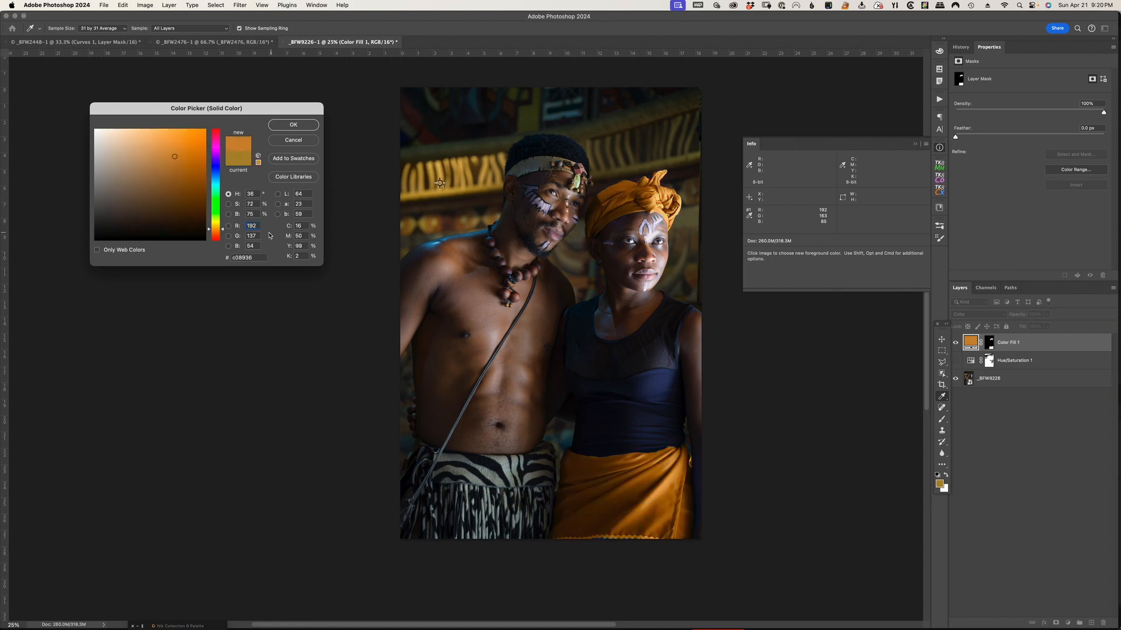
double_click(256, 236)
text(163)
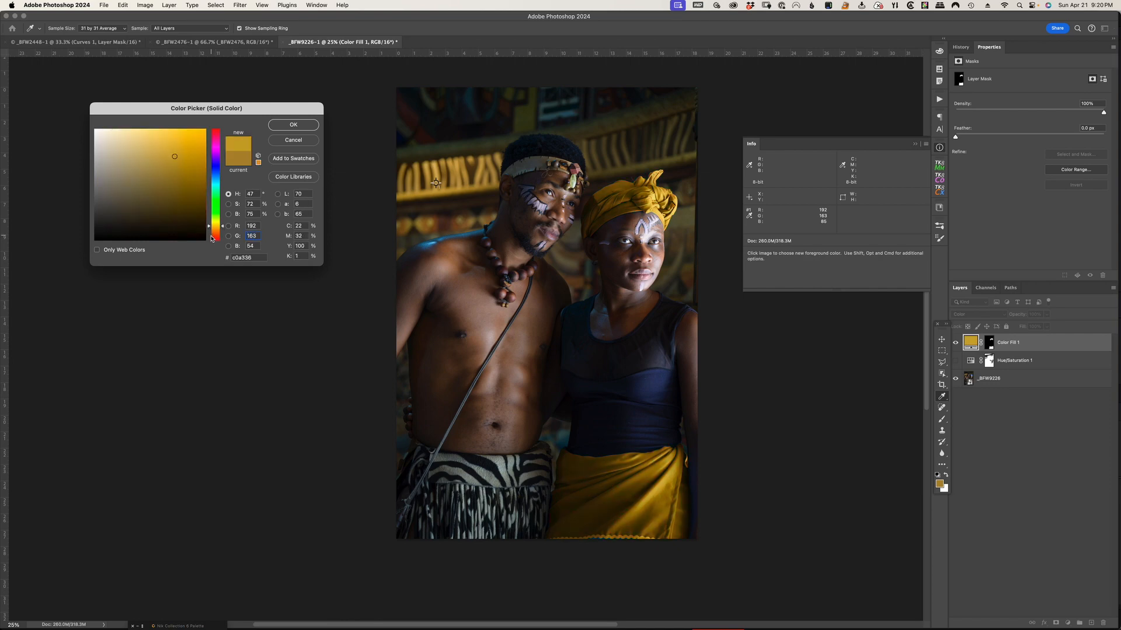
double_click(257, 245)
text(85)
click(293, 125)
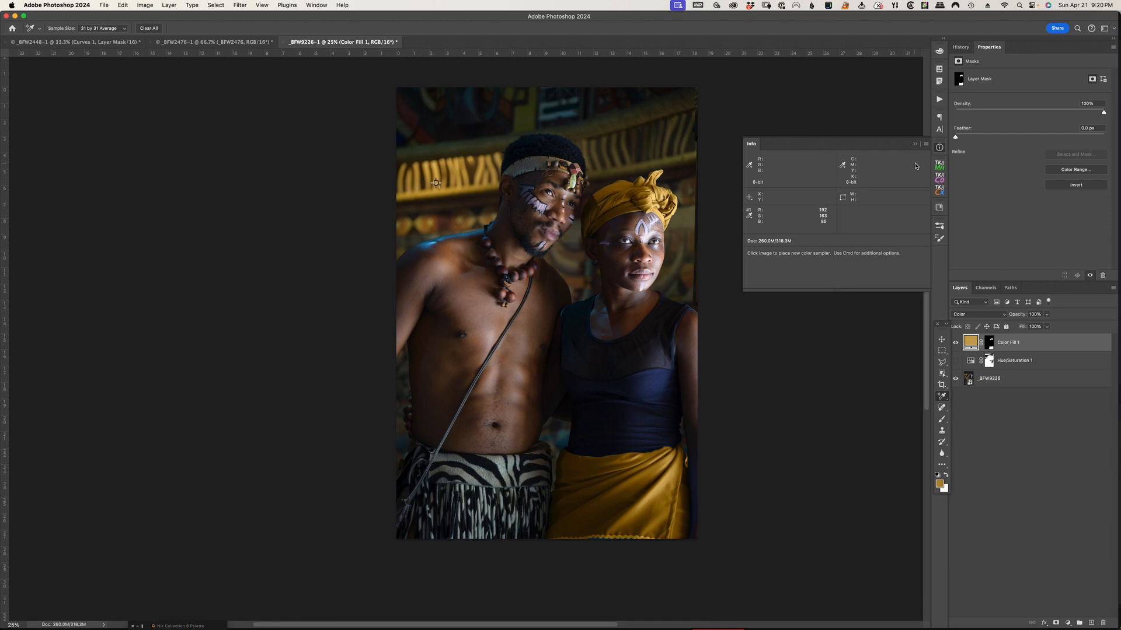
click(916, 145)
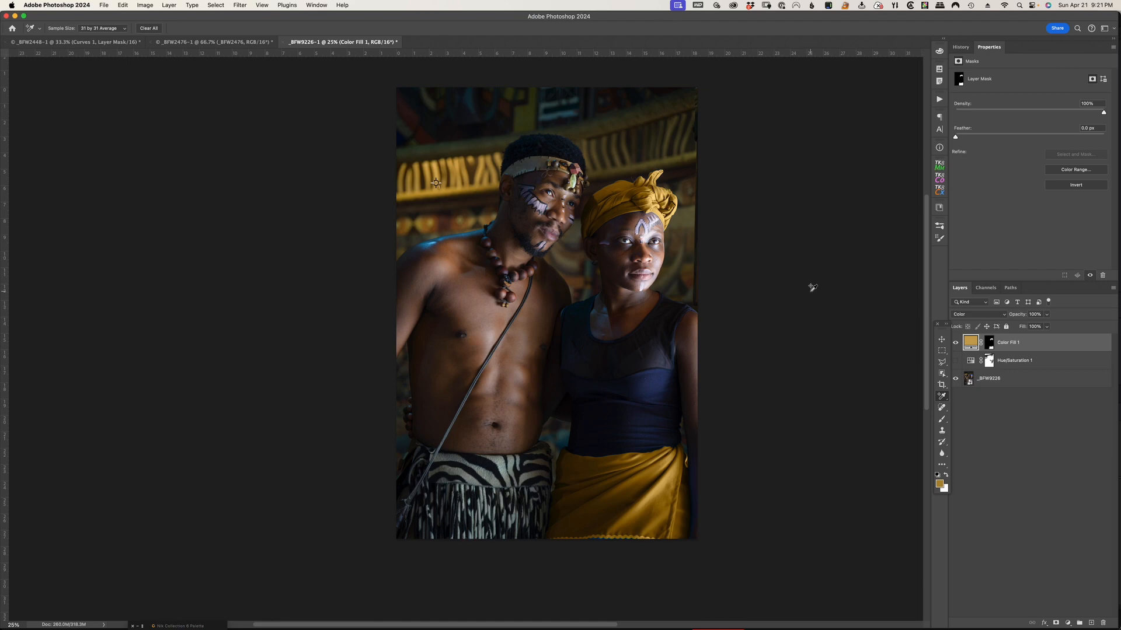
Switch to the _BFW2476 photo of the black table and chairs in front of the white building
click(203, 44)
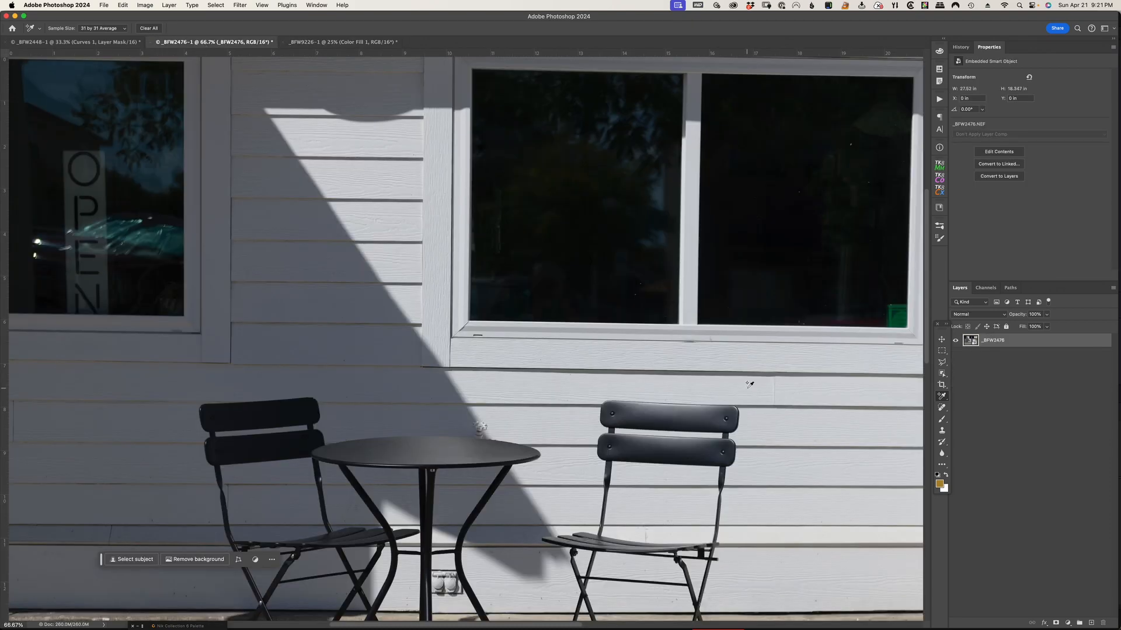
key(super+minus)
key(super+minus)
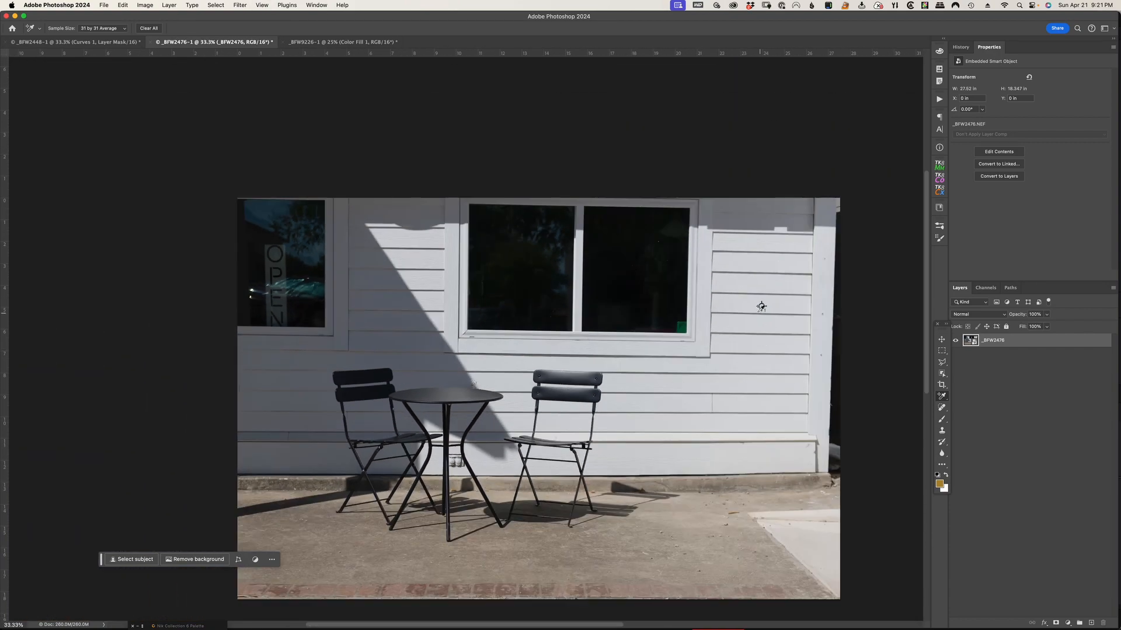
Delete the Color Sampler point from the white siding beside the large window and close the color readout
right_click(762, 307)
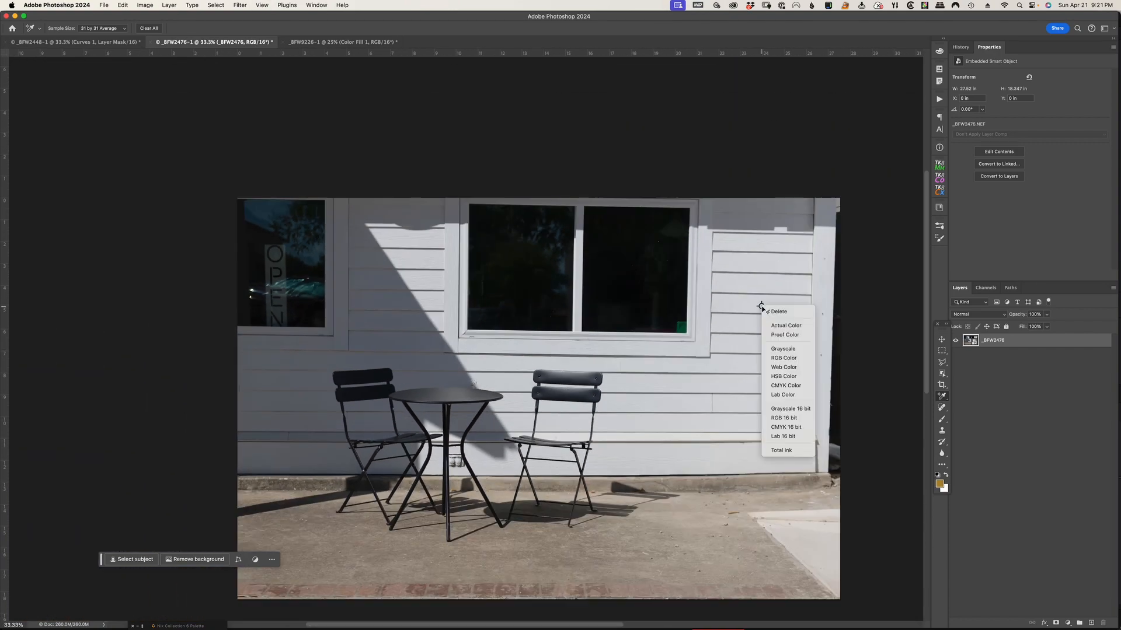
click(778, 312)
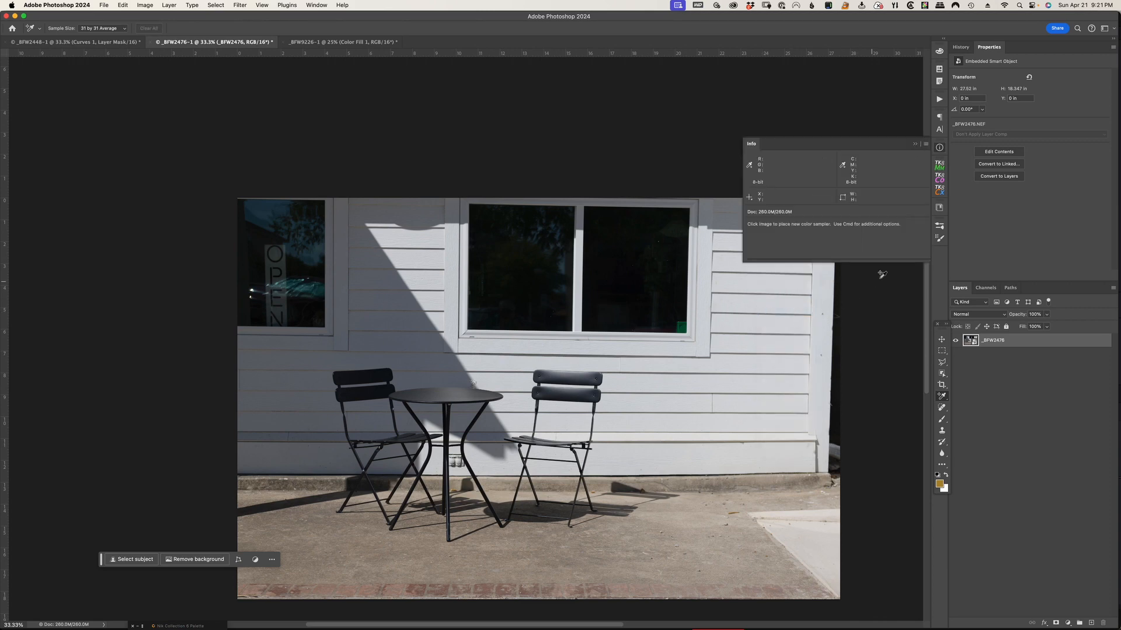
click(916, 144)
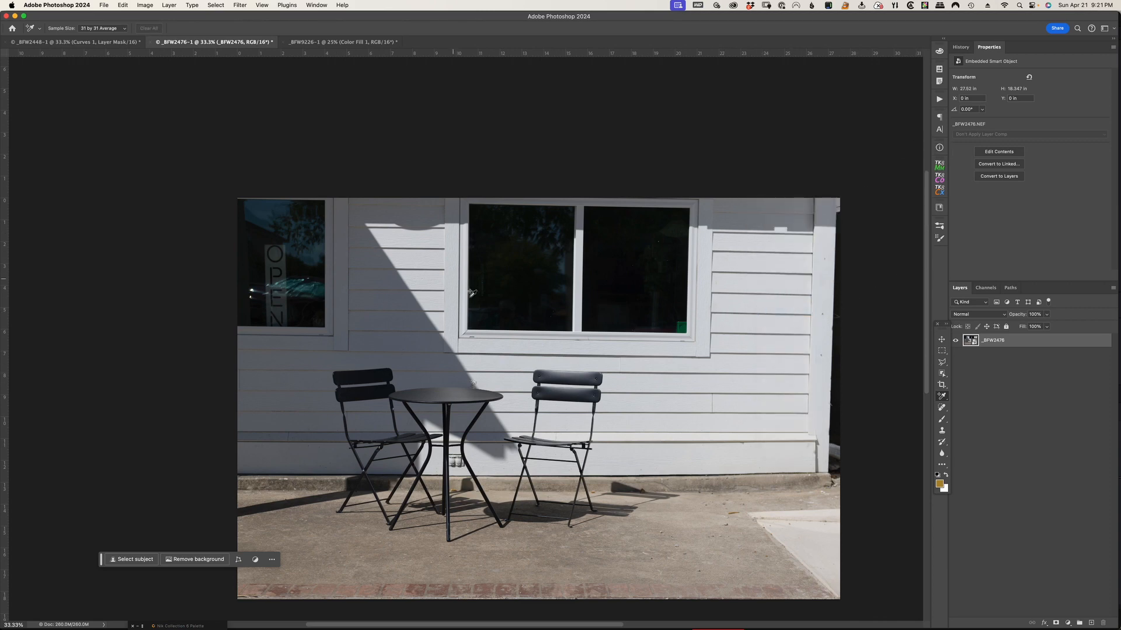
Sample the RGB values of the sunlit white siding beside the large window, and remove the sampler point again
scroll(683, 336, down, 3)
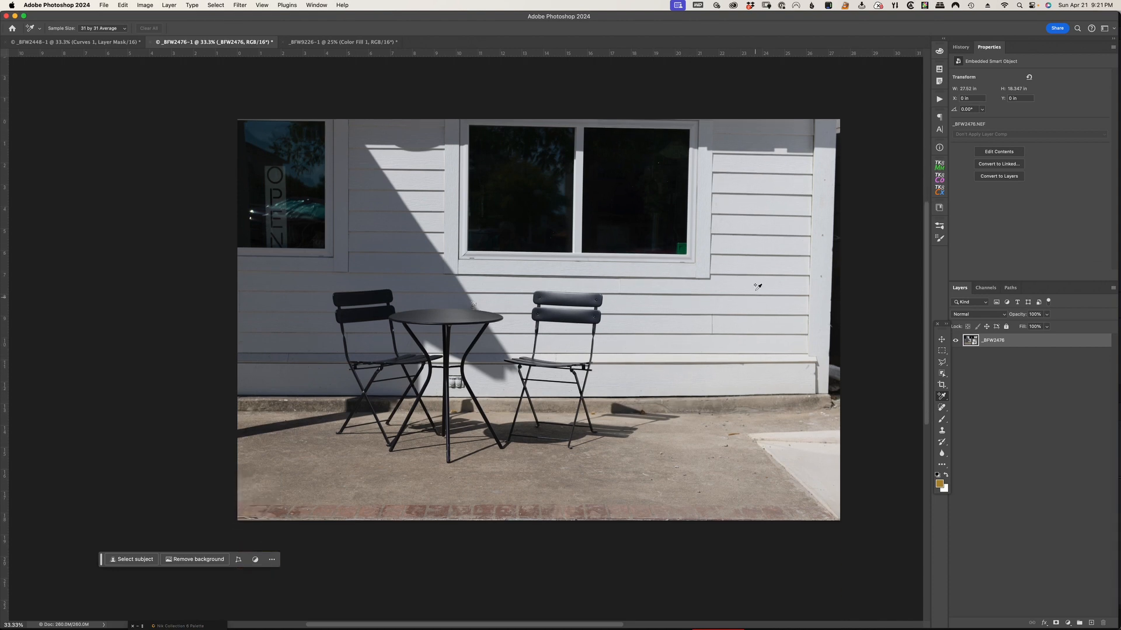
click(765, 201)
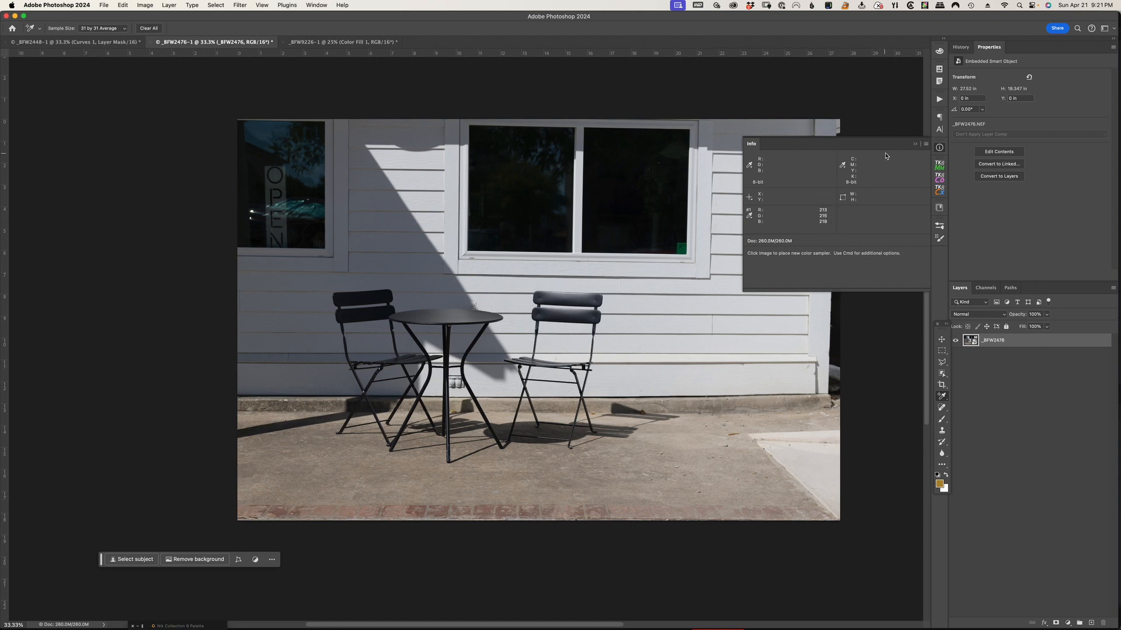
click(915, 145)
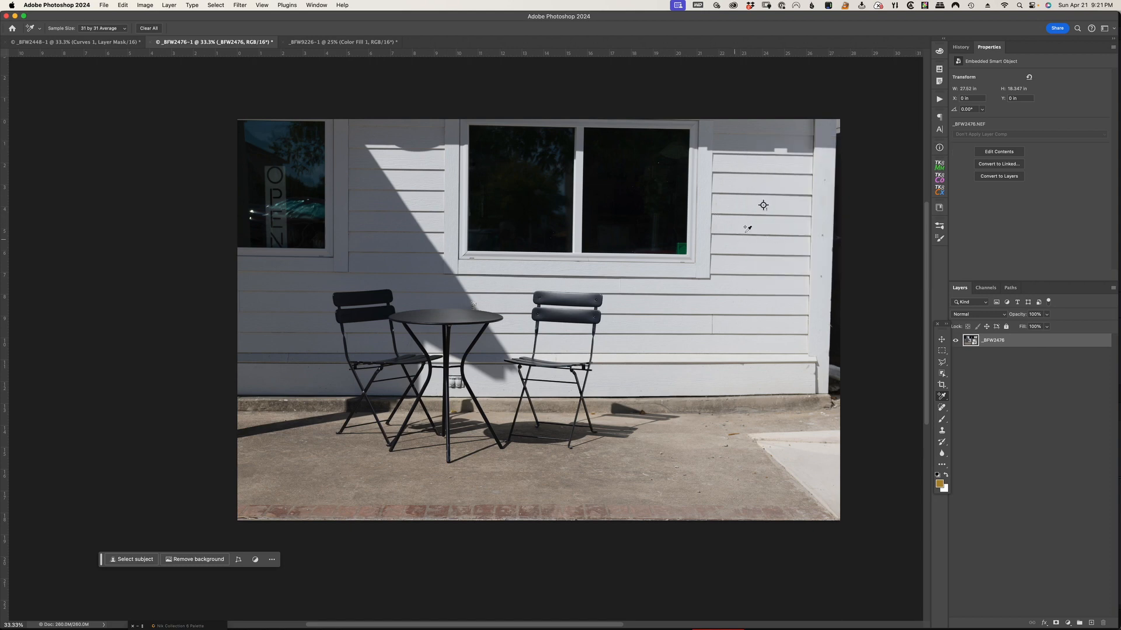
right_click(763, 205)
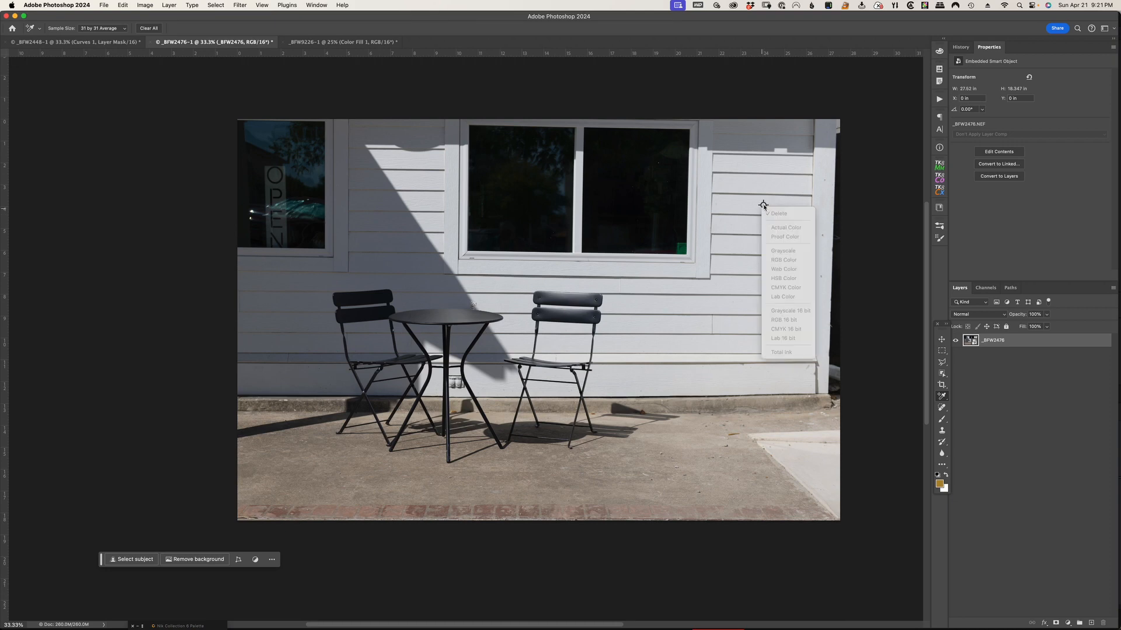
right_click(763, 205)
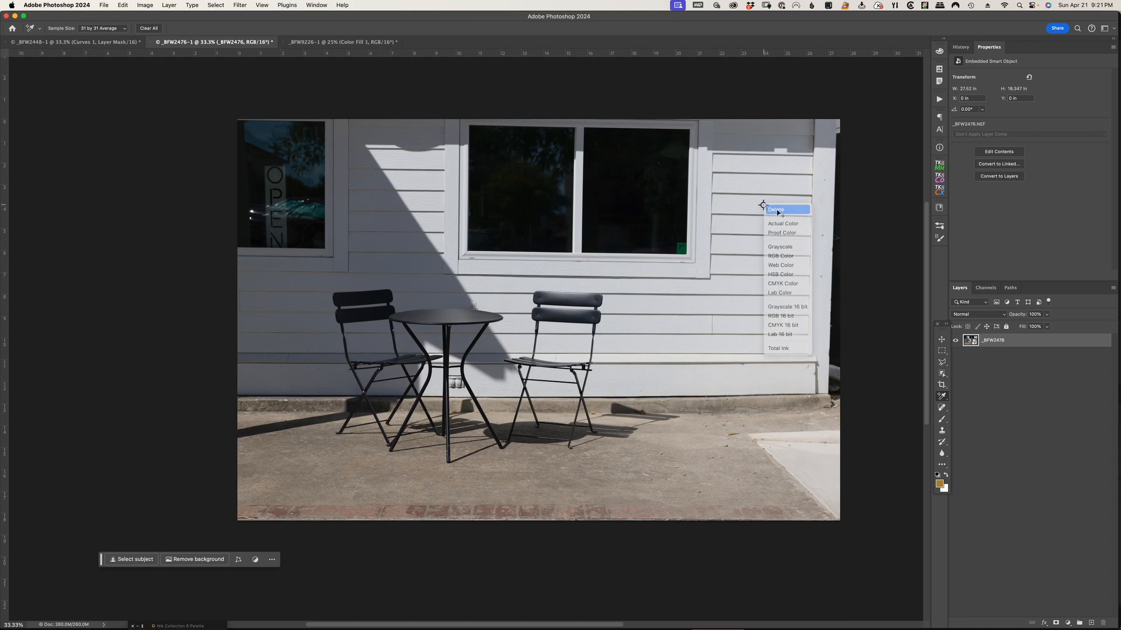
click(777, 211)
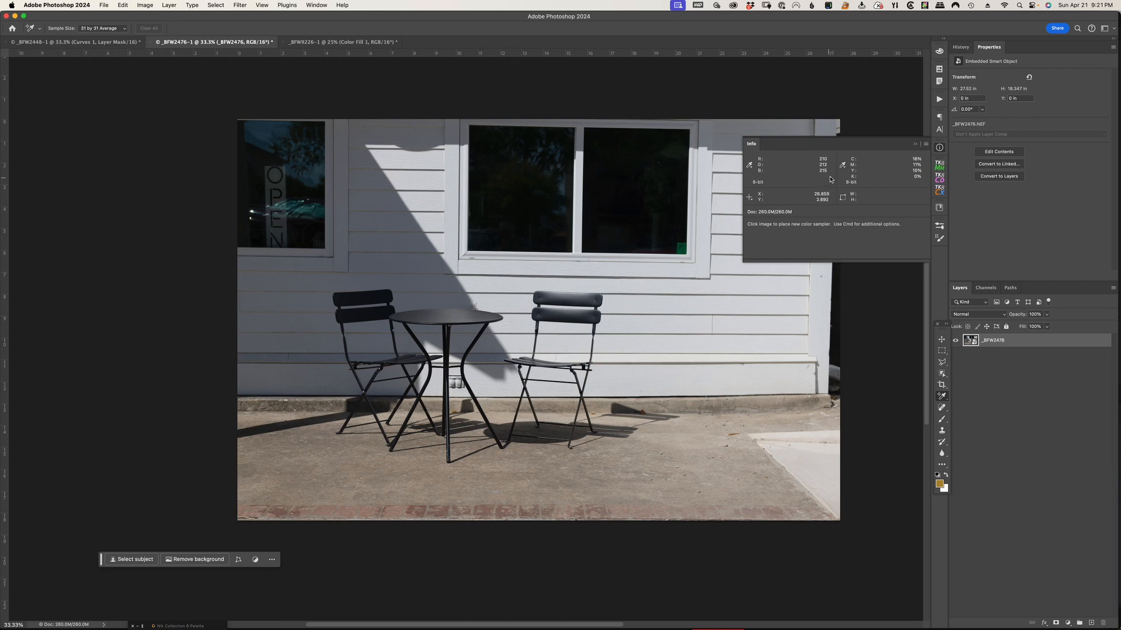
click(916, 145)
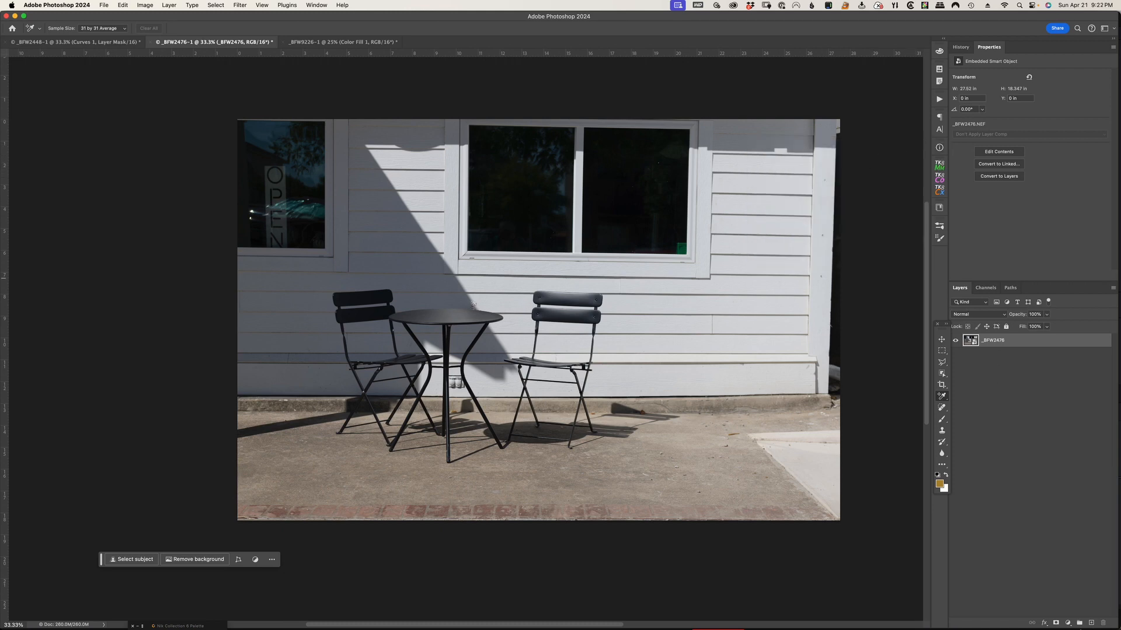
Add a Hue/Saturation adjustment layer and target the Blues range by sampling the white siding on the image
click(1069, 623)
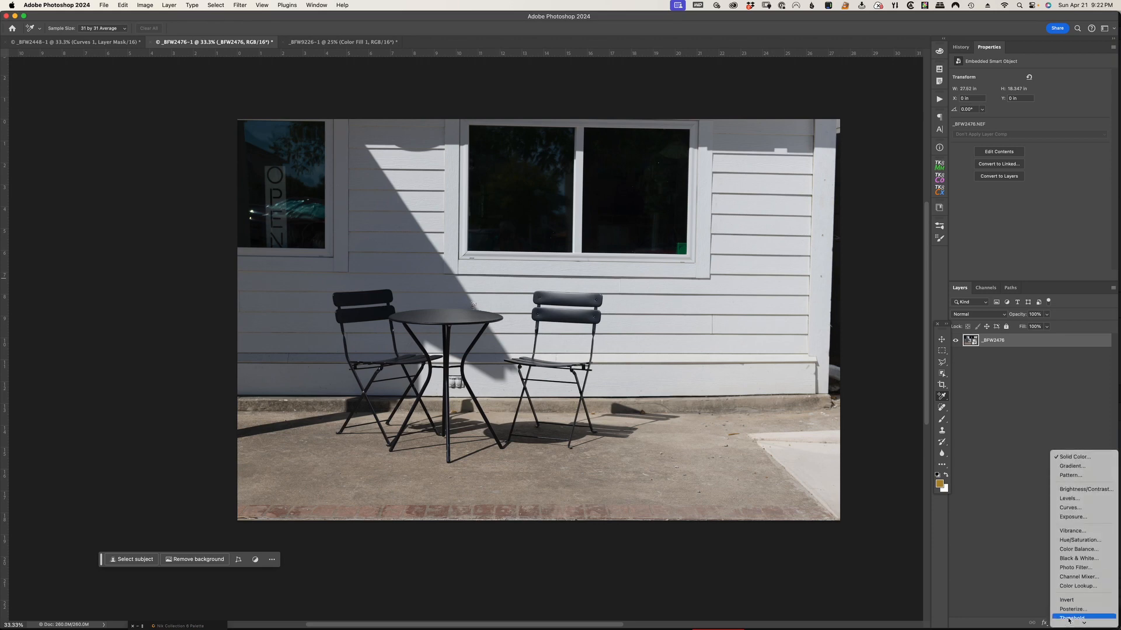
click(1101, 546)
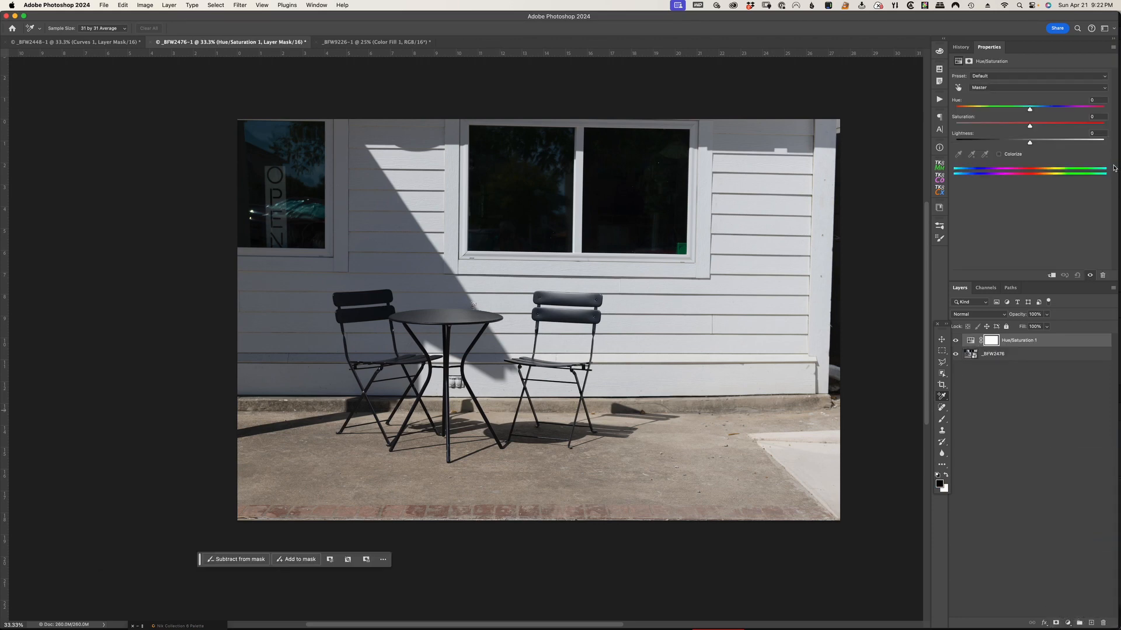
click(958, 88)
click(765, 245)
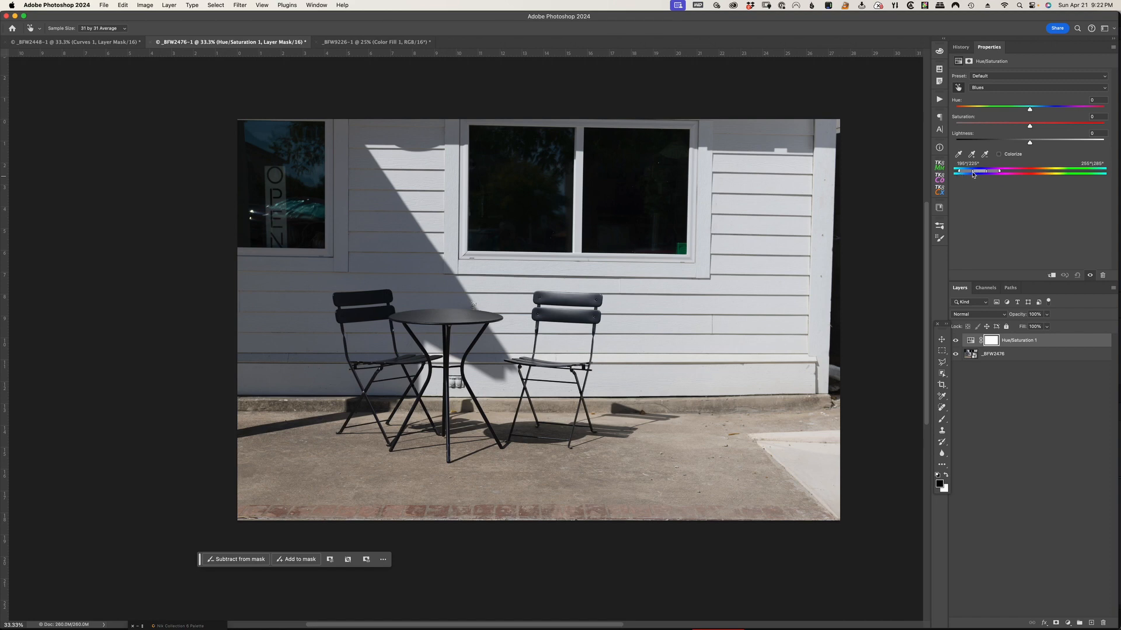
Refine the Blues range around the siding's sampled color, testing it with lowered saturation and setting Saturation back to 0
drag(976, 174, 981, 175)
drag(980, 172, 981, 173)
click(958, 155)
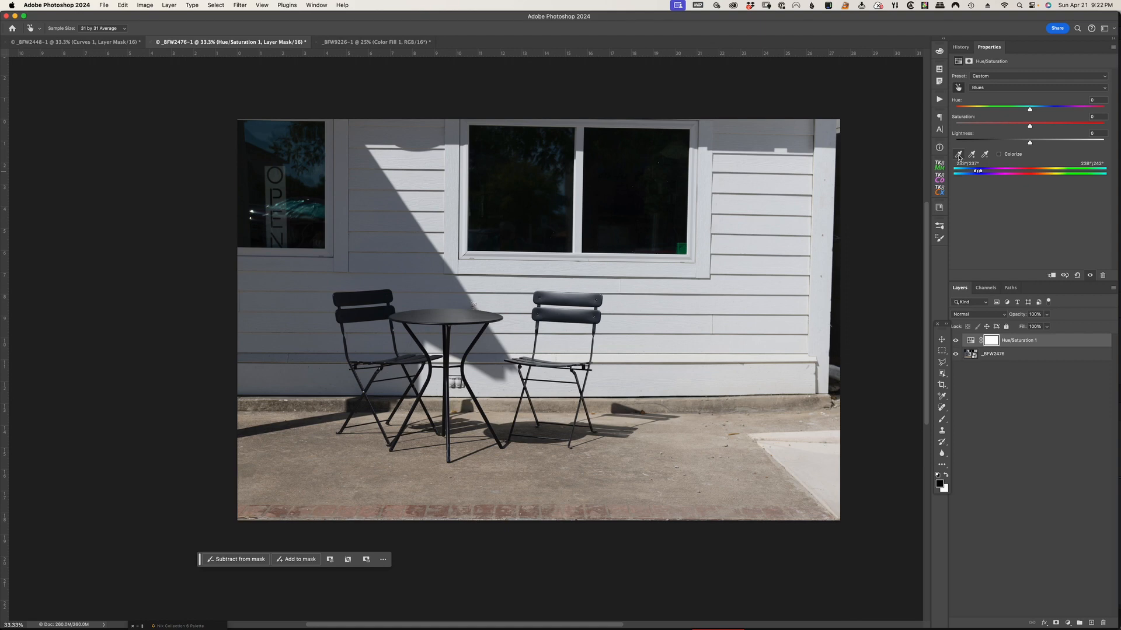
click(762, 242)
drag(1030, 126, 984, 126)
mouse_move(974, 173)
mouse_down()
mouse_move(994, 173)
mouse_move(959, 174)
mouse_up()
click(1105, 116)
text(0)
Try both ends of the Blues Hue, set it to -147, and hide the Hue/Saturation layer
drag(1030, 113, 973, 115)
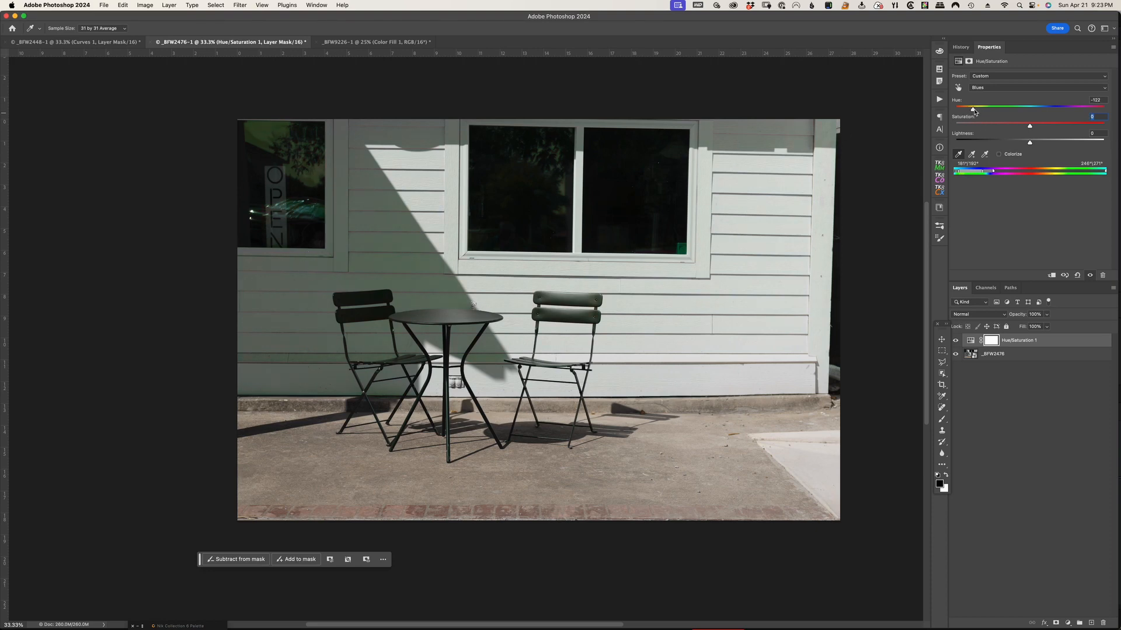
drag(974, 113, 1087, 116)
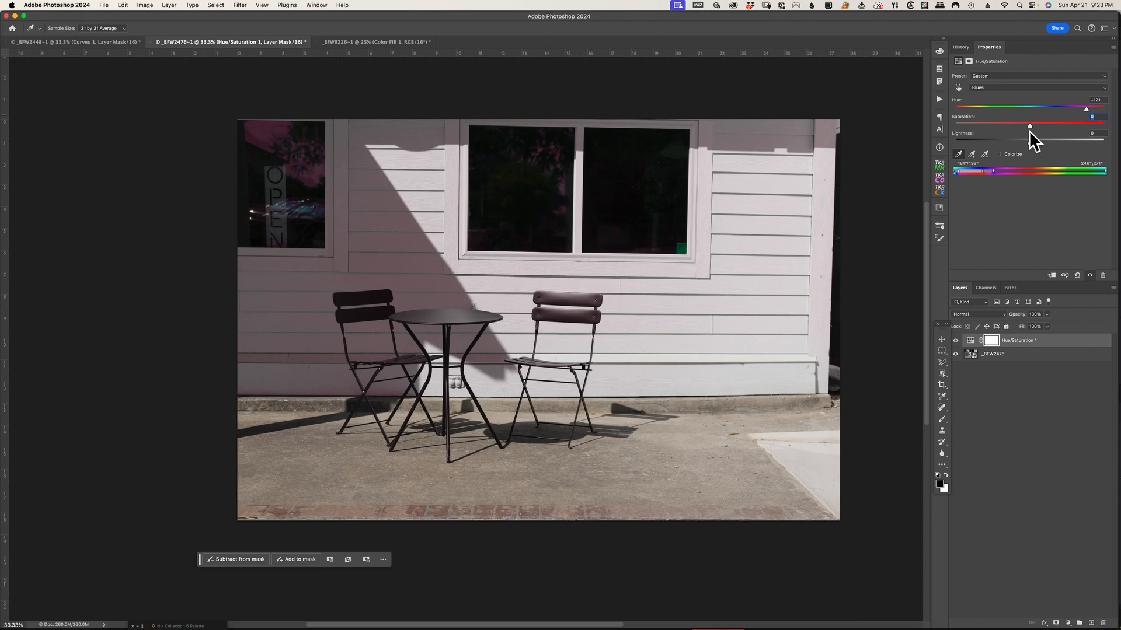
drag(1089, 113, 966, 110)
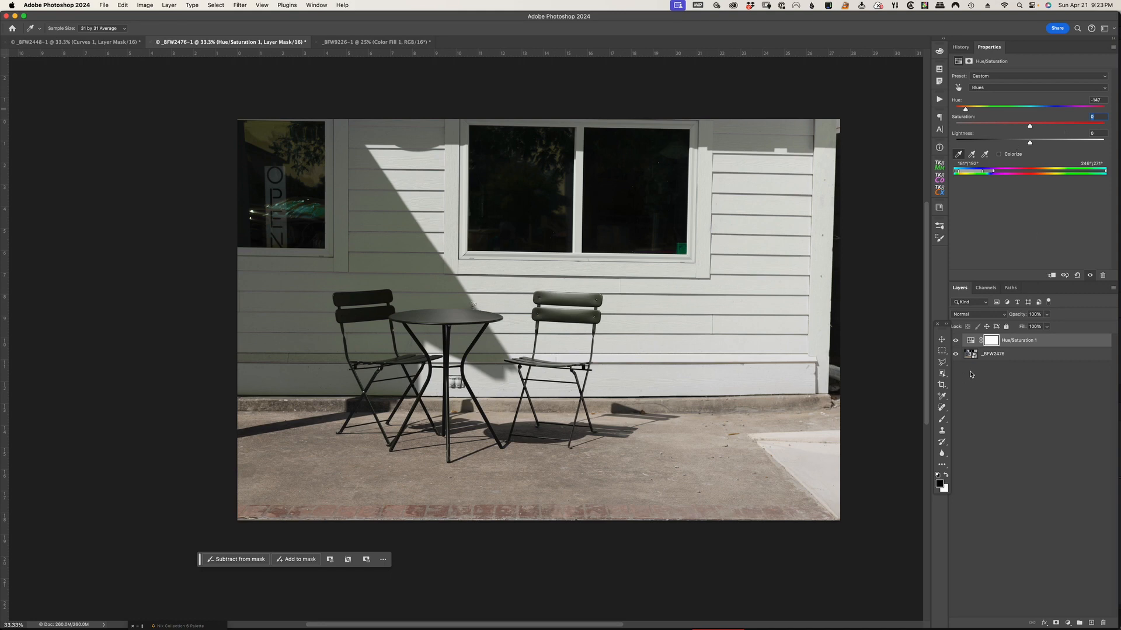
click(955, 342)
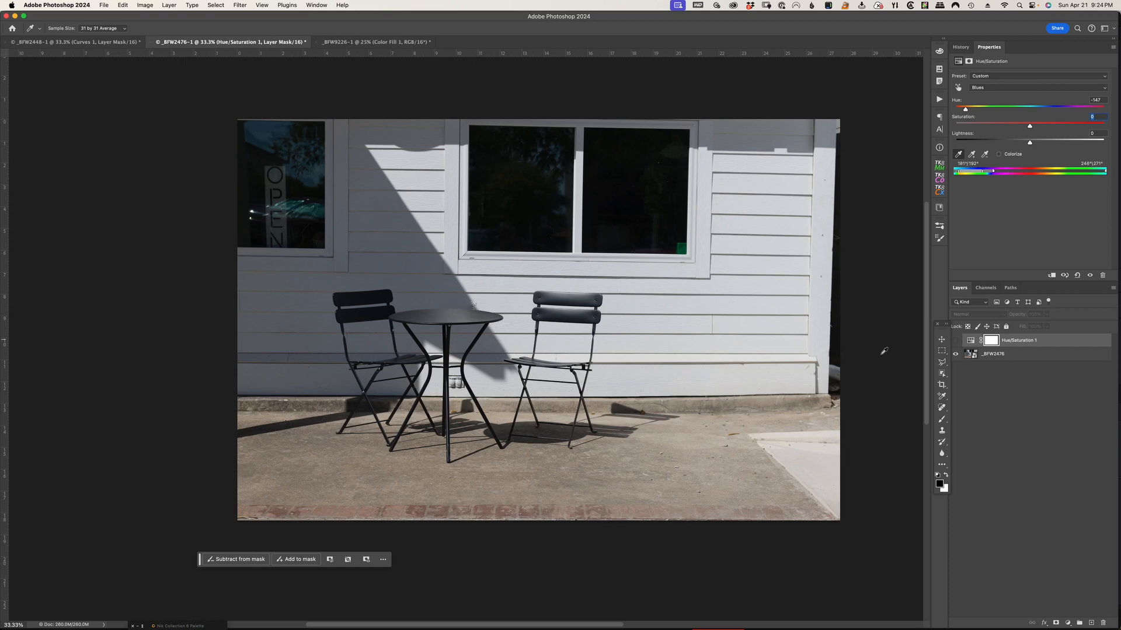
click(941, 362)
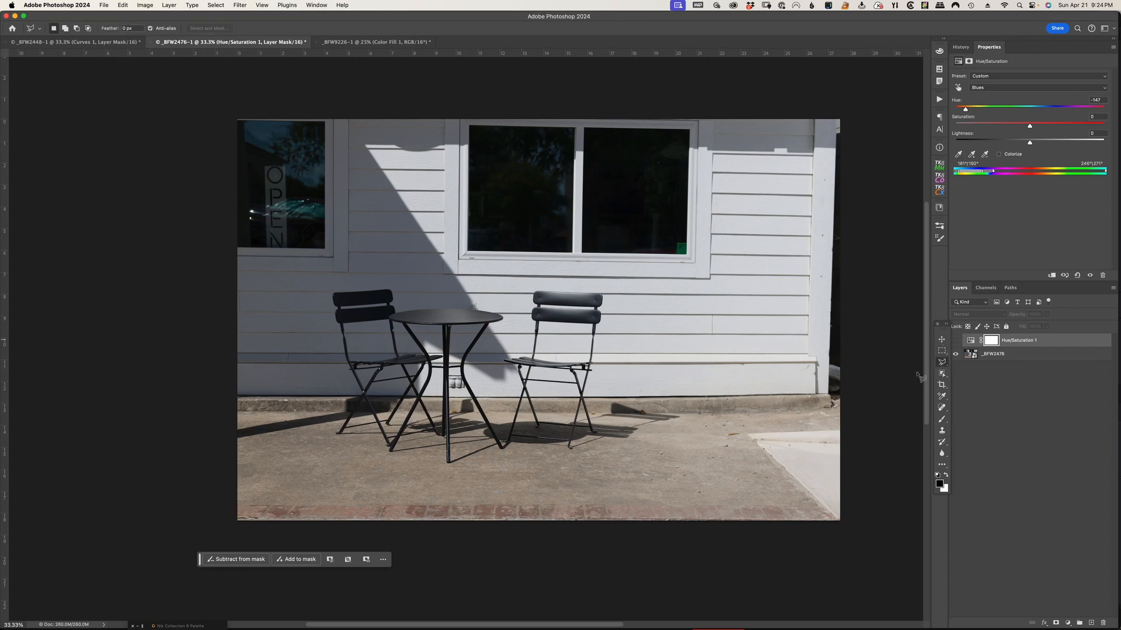
click(846, 393)
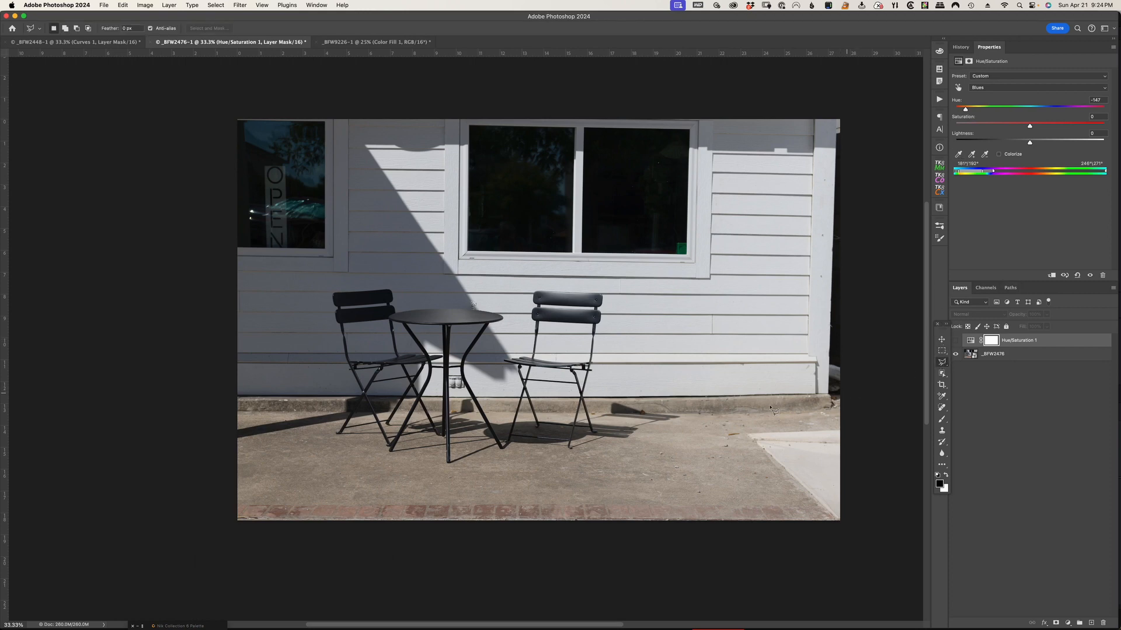
click(682, 410)
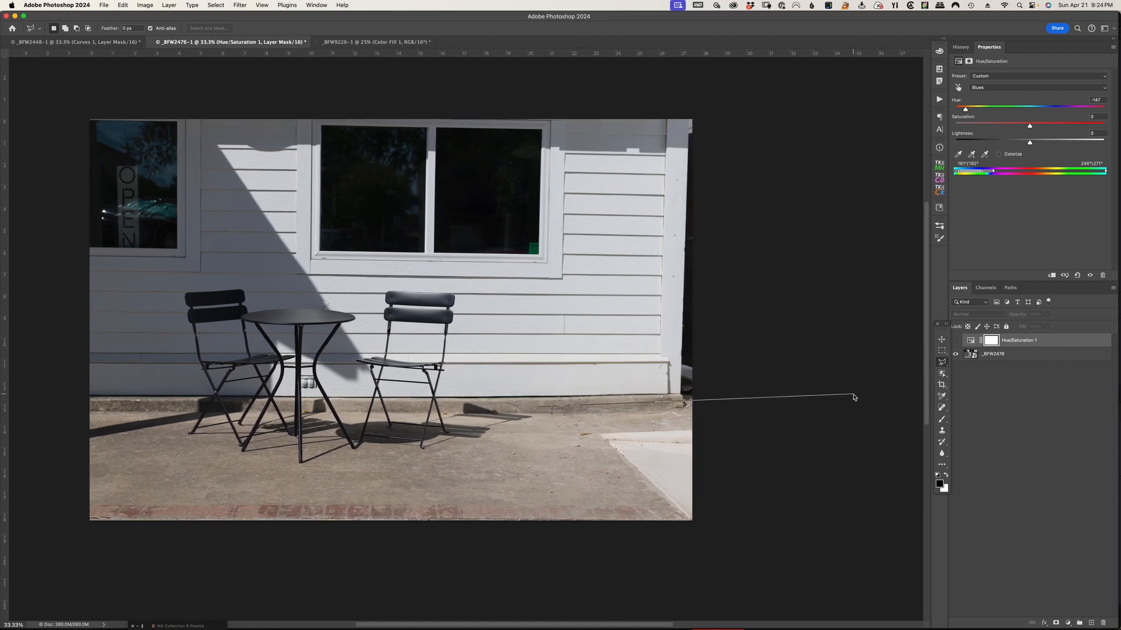
click(855, 397)
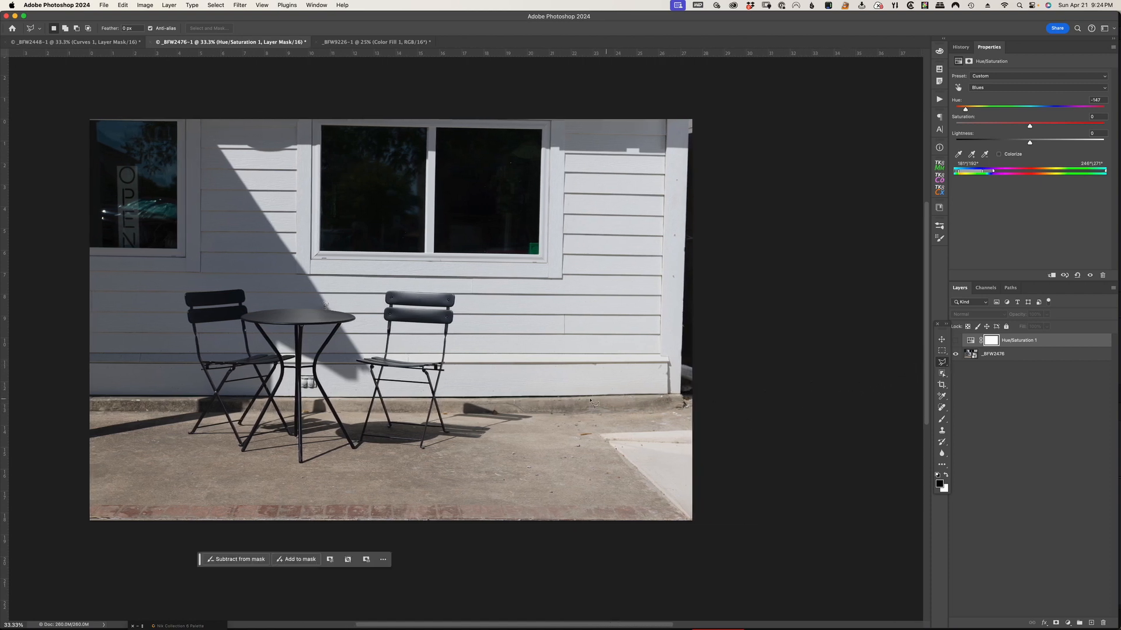
drag(316, 361, 437, 365)
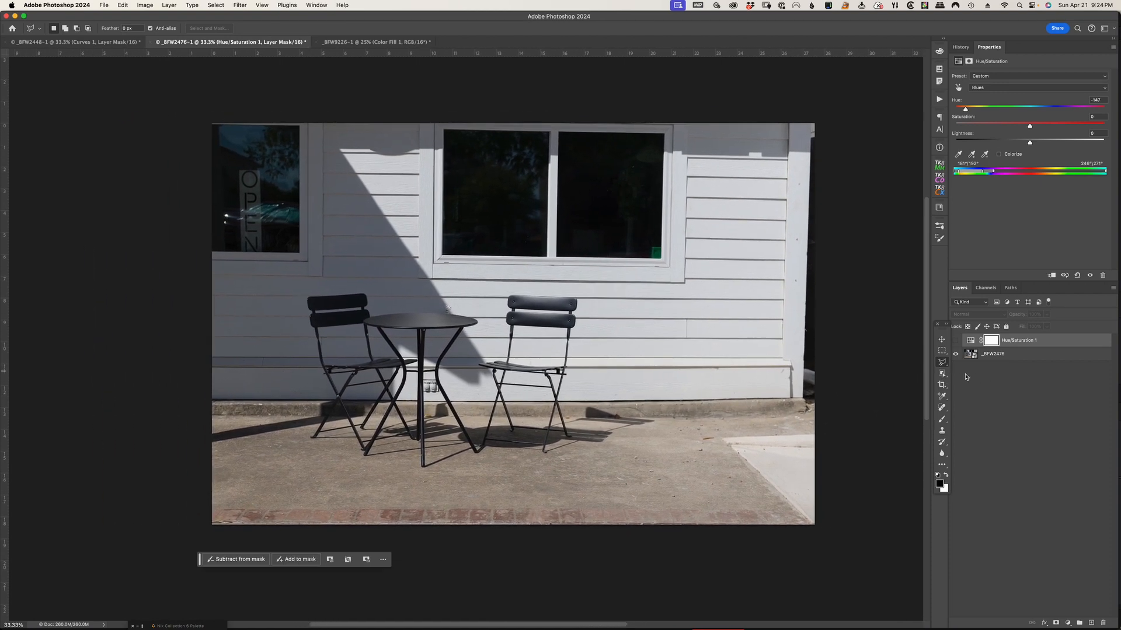
Select the white building with the Object Selection tool and add the missed shaded siding below the OPEN window
click(942, 375)
mouse_move(619, 420)
mouse_down()
mouse_move(205, 411)
mouse_move(139, 284)
mouse_move(180, 153)
mouse_move(260, 99)
mouse_move(615, 89)
mouse_move(836, 97)
mouse_move(848, 178)
mouse_move(805, 397)
mouse_move(818, 415)
mouse_up()
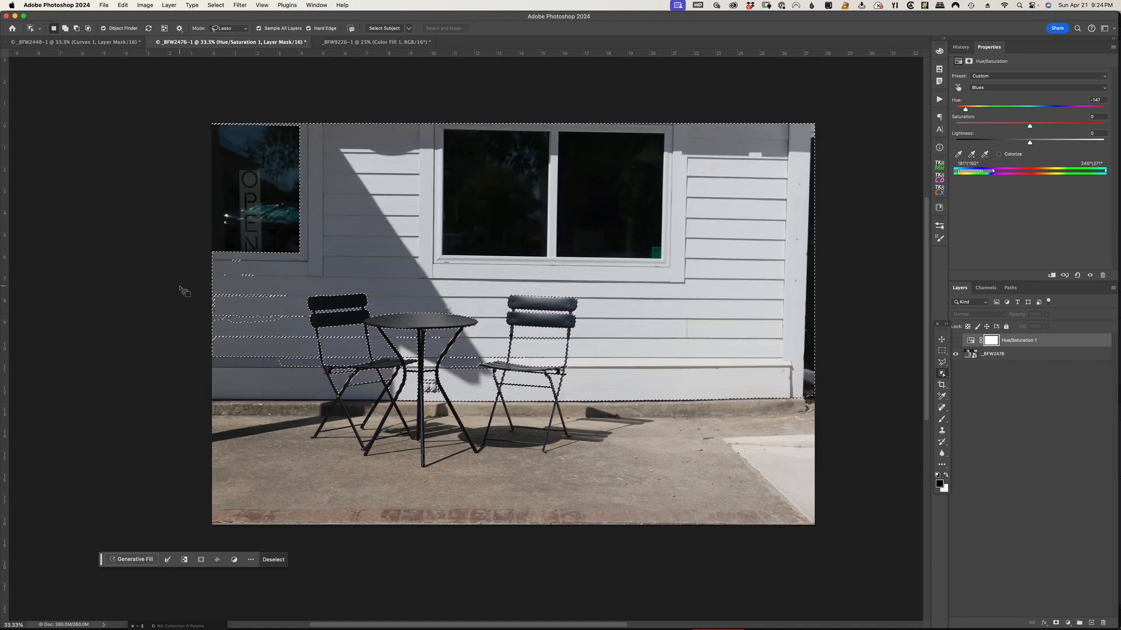
key(alt)
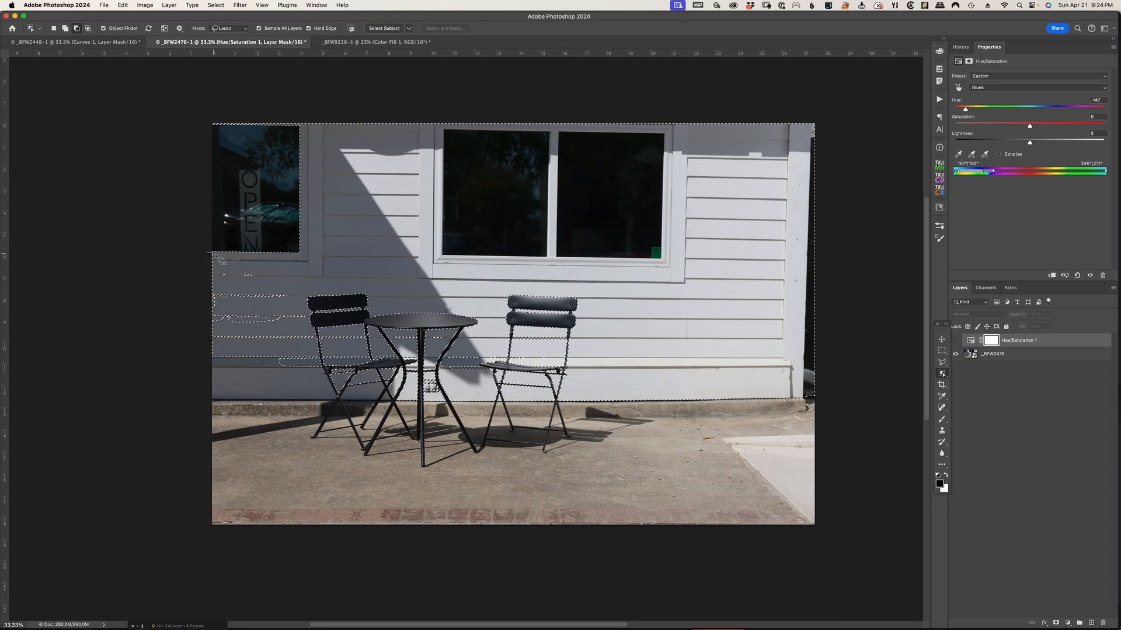
mouse_move(198, 263)
mouse_down()
mouse_move(165, 305)
mouse_move(201, 260)
mouse_up()
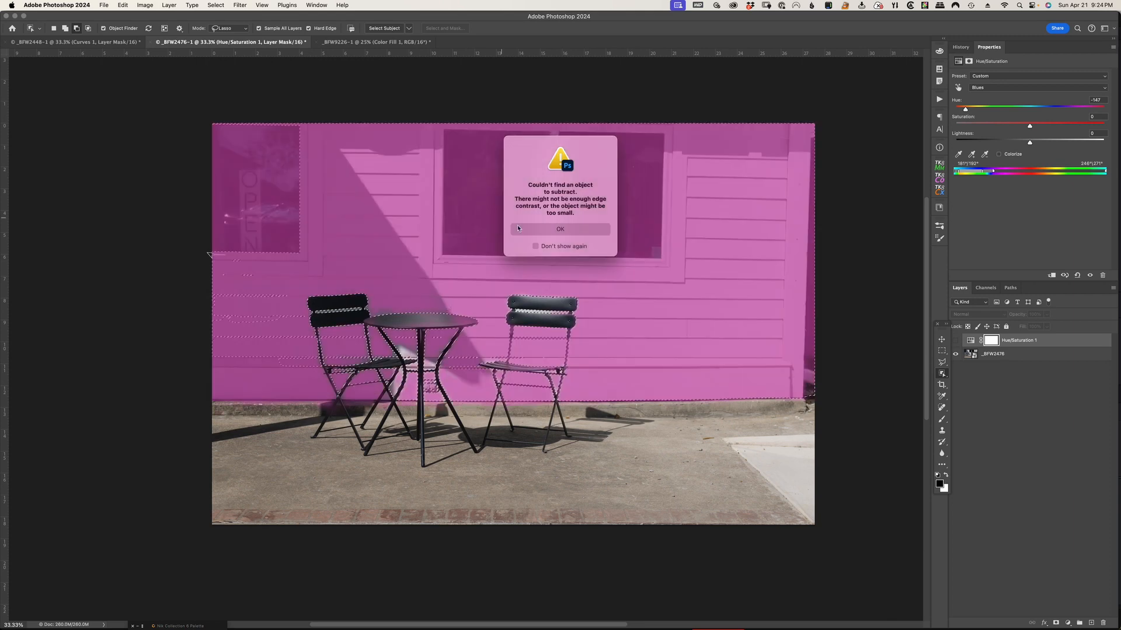
key(Return)
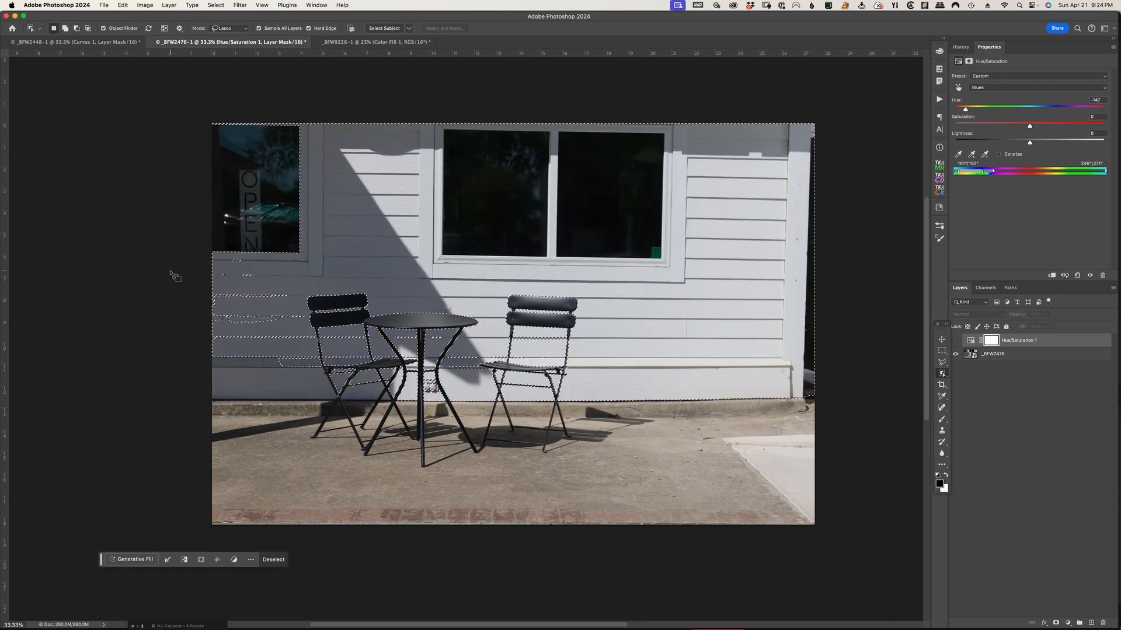
key(shift)
mouse_move(208, 258)
mouse_down()
mouse_move(275, 270)
mouse_move(322, 341)
mouse_move(321, 370)
mouse_move(213, 380)
mouse_move(175, 298)
mouse_up()
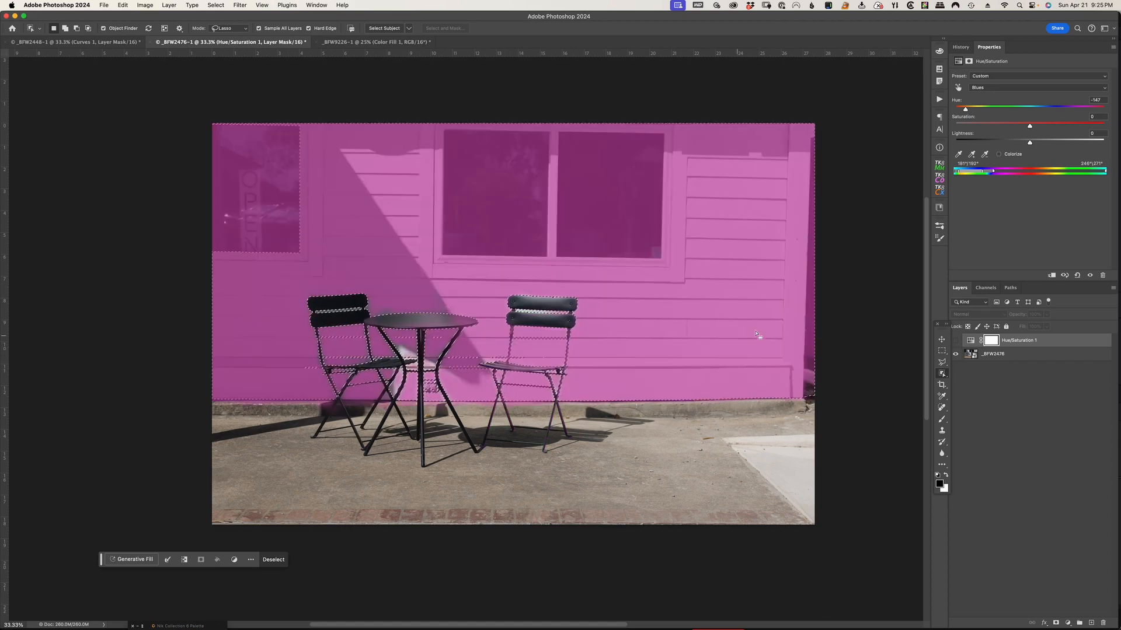
Add the missed siding patches around and between the chair and table frames to the building selection with the Lasso tool
click(942, 363)
click(964, 363)
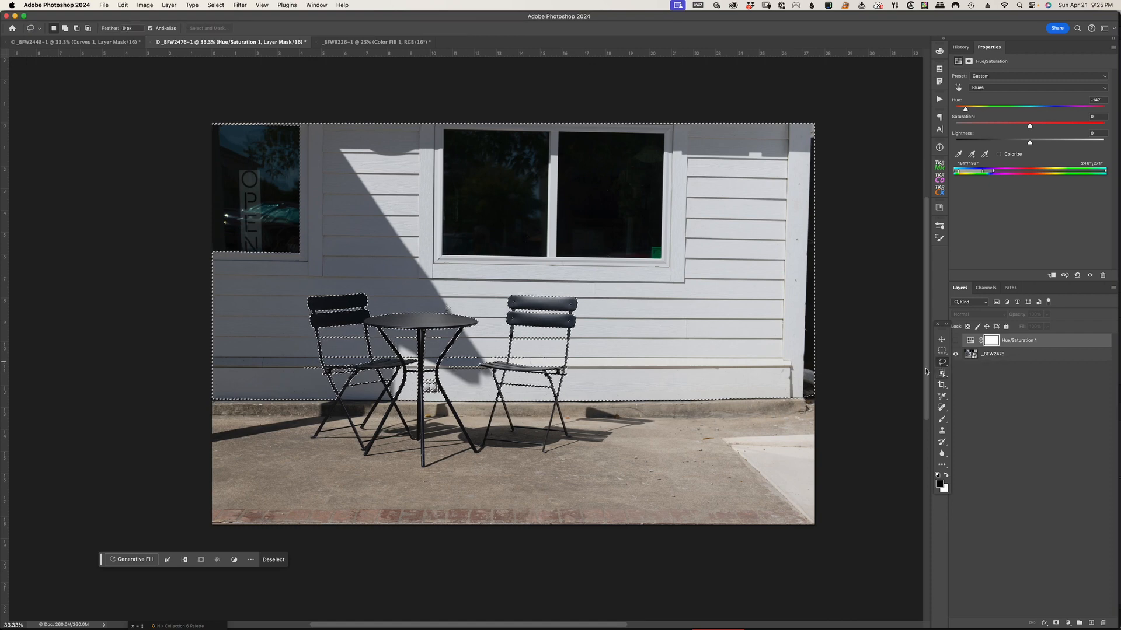
key(shift)
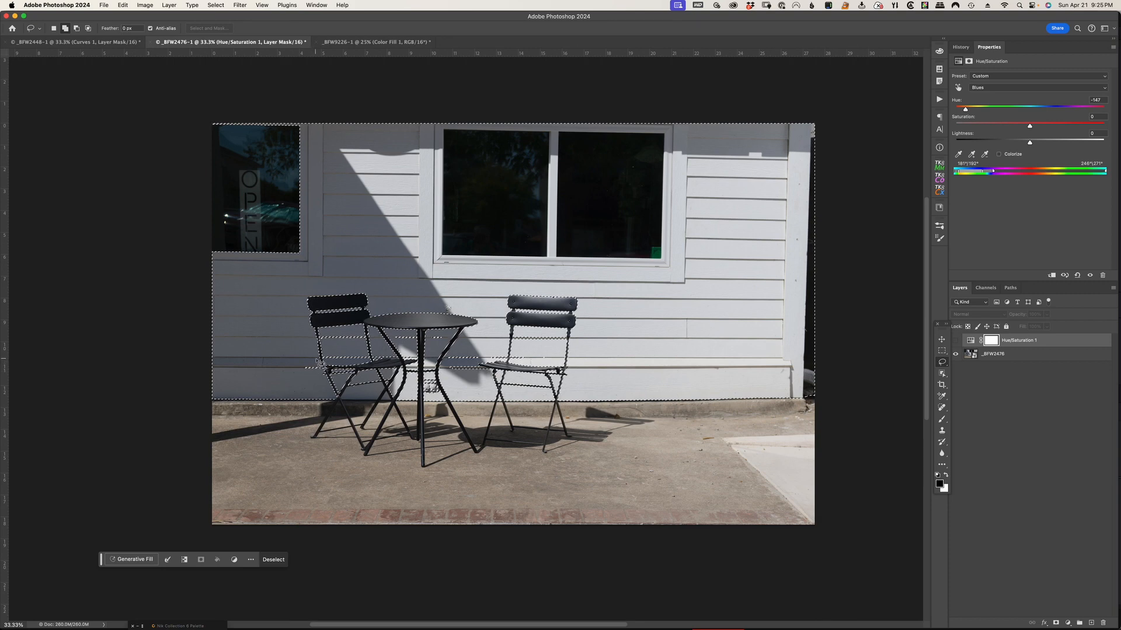
drag(320, 368, 294, 385)
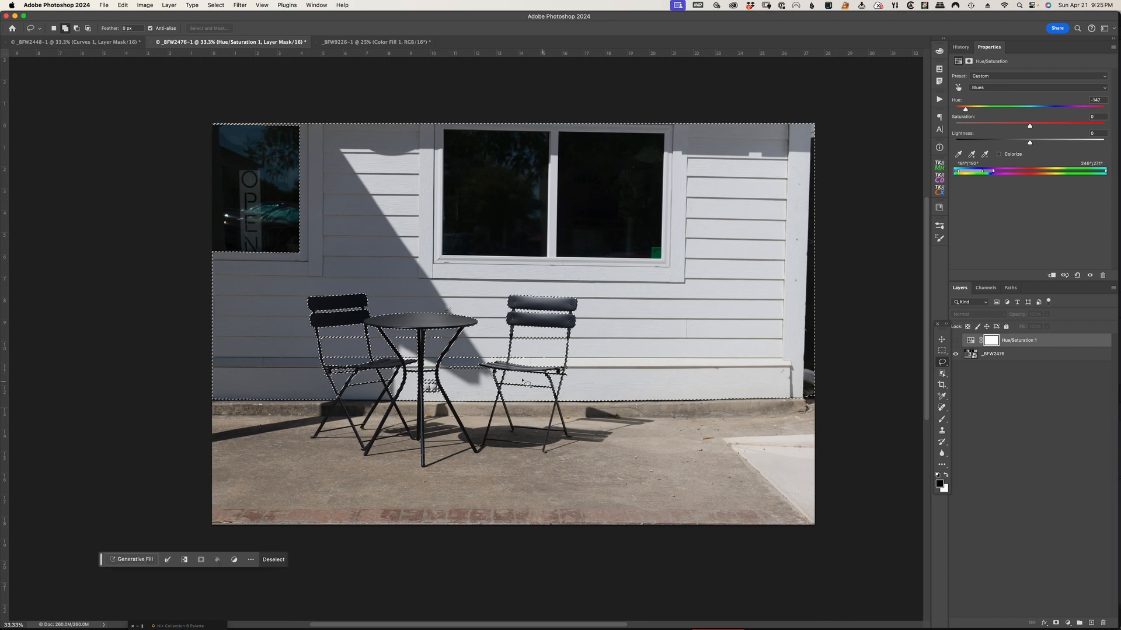
mouse_move(450, 341)
mouse_down()
mouse_move(430, 341)
mouse_move(449, 339)
mouse_up()
mouse_move(413, 339)
mouse_down()
mouse_move(396, 335)
mouse_move(415, 339)
mouse_up()
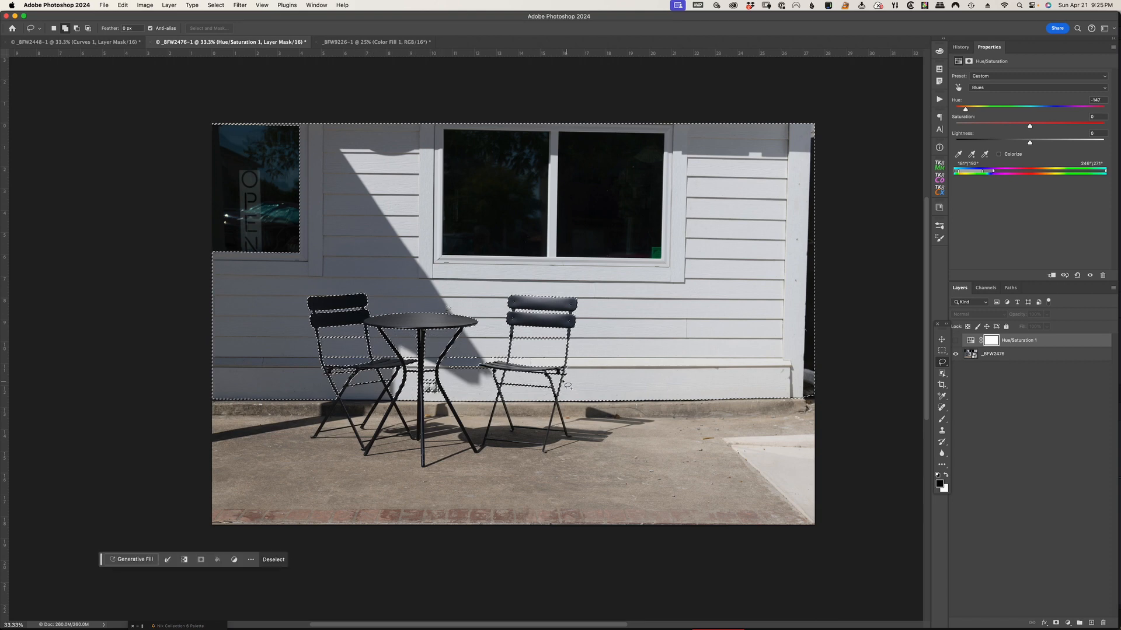
mouse_move(492, 349)
mouse_down()
mouse_move(447, 361)
mouse_move(454, 378)
mouse_move(491, 374)
mouse_move(492, 349)
mouse_move(511, 358)
mouse_move(496, 364)
mouse_move(523, 364)
mouse_move(534, 334)
mouse_move(523, 343)
mouse_move(545, 350)
mouse_move(567, 348)
mouse_move(559, 337)
mouse_up()
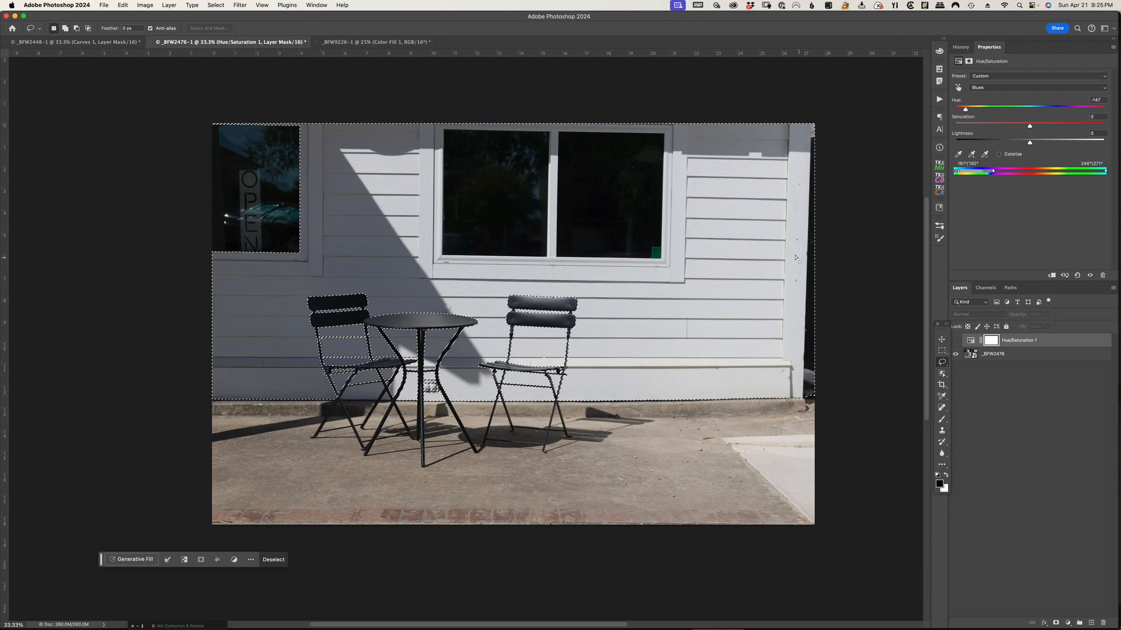
key(shift)
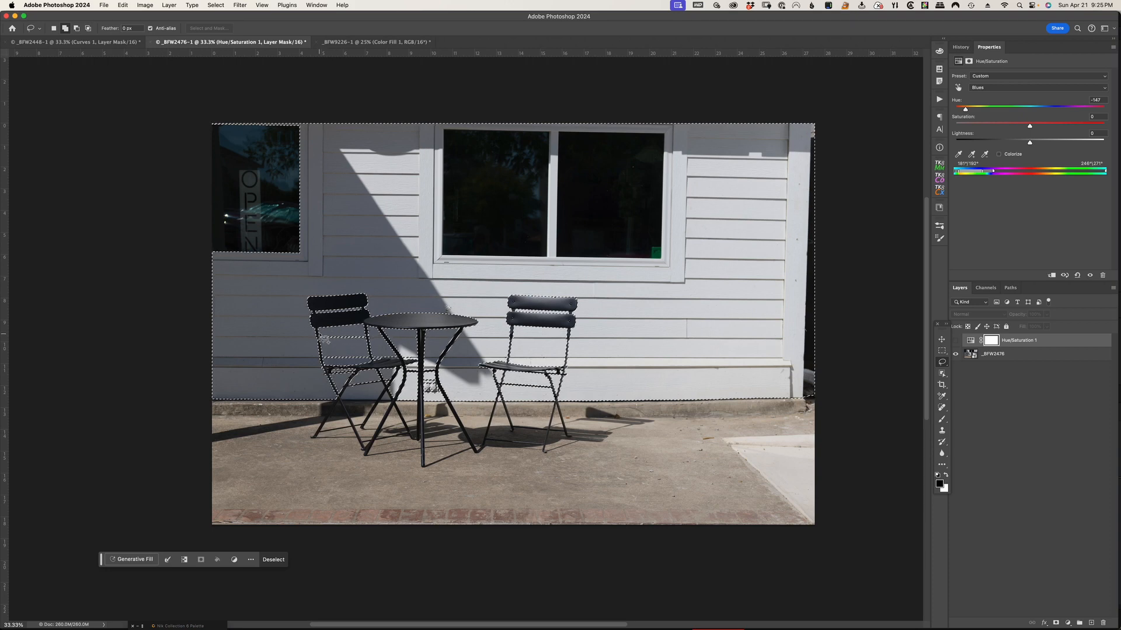
mouse_move(320, 336)
mouse_down()
mouse_move(369, 344)
mouse_move(323, 338)
mouse_move(326, 361)
mouse_move(327, 342)
mouse_move(359, 376)
mouse_move(351, 385)
mouse_move(322, 352)
mouse_move(327, 365)
mouse_move(377, 363)
mouse_move(327, 356)
mouse_up()
Subtract the two dark panes of the large window from the building selection with the Object Selection tool
click(941, 374)
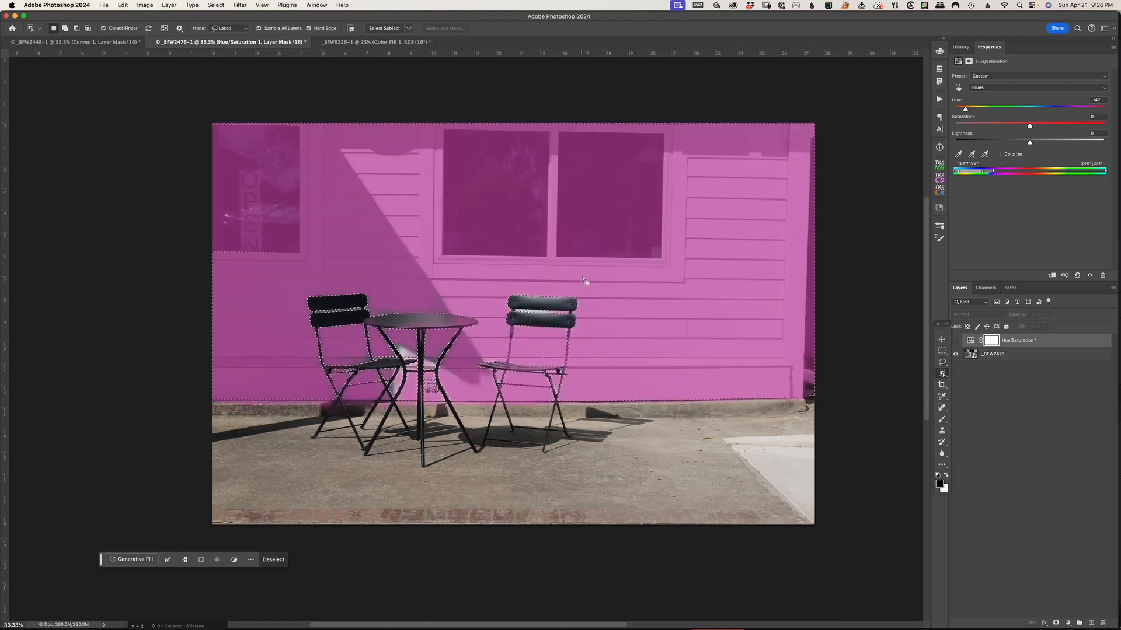
key(alt)
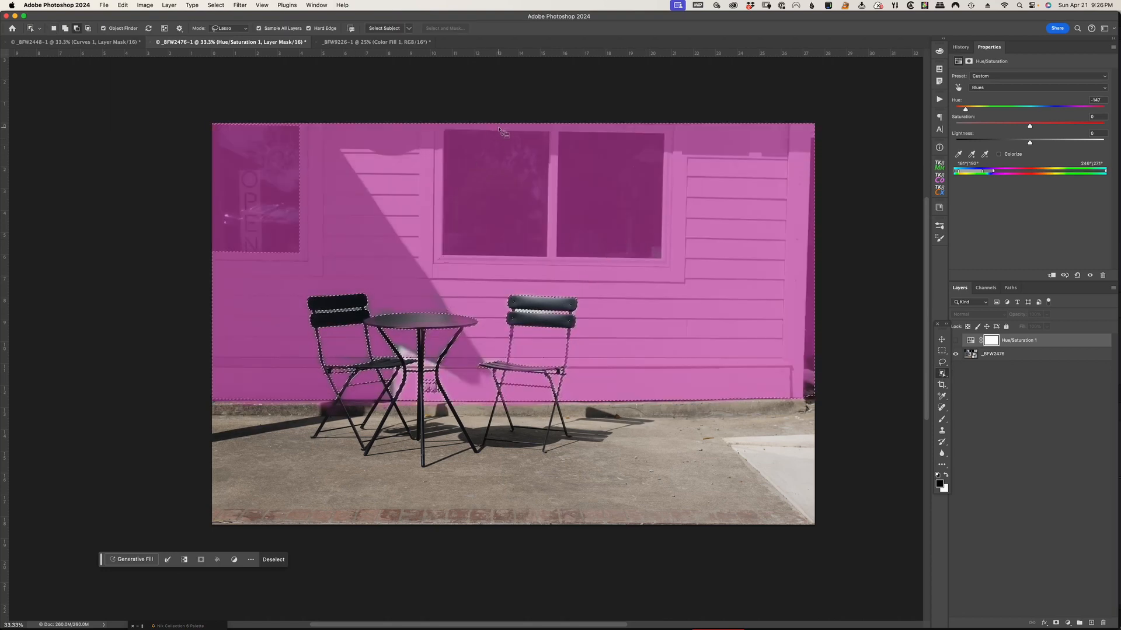
mouse_move(504, 128)
mouse_down()
mouse_move(440, 129)
mouse_move(434, 153)
mouse_up()
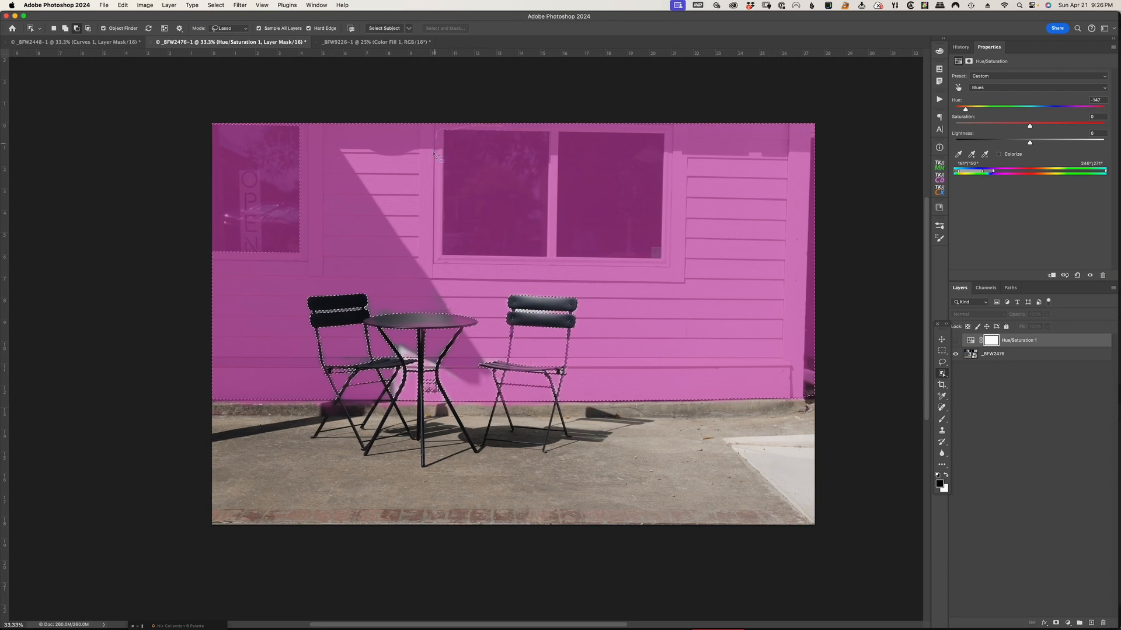
mouse_move(431, 223)
mouse_down()
mouse_move(442, 254)
mouse_move(522, 259)
mouse_move(556, 182)
mouse_move(553, 138)
mouse_move(498, 128)
mouse_up()
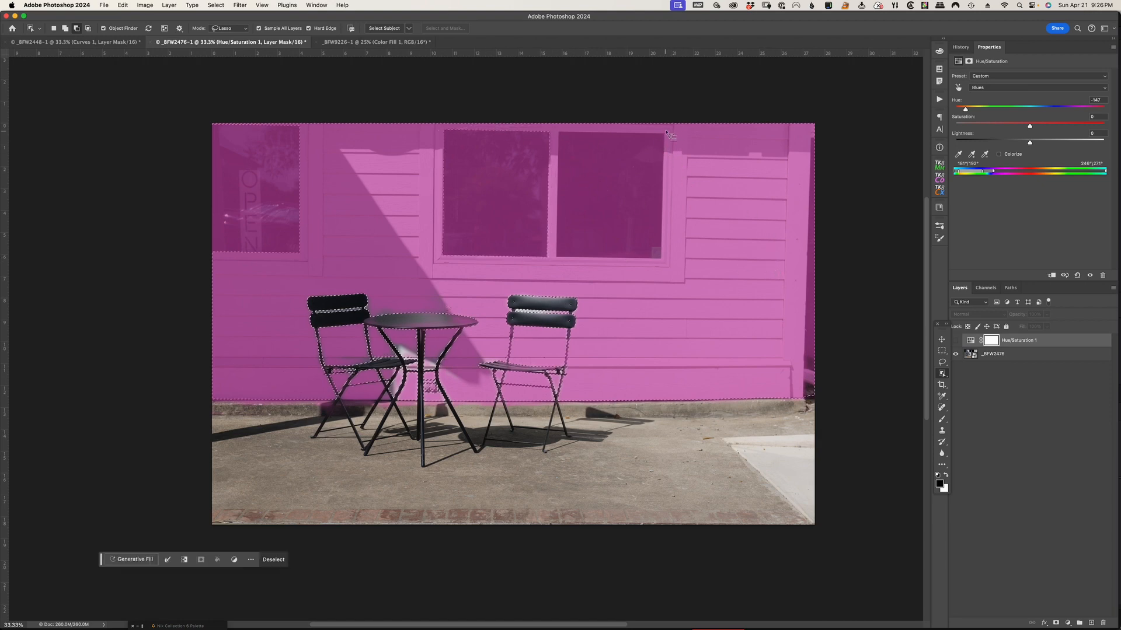
mouse_move(669, 130)
mouse_down()
mouse_move(558, 131)
mouse_move(550, 198)
mouse_up()
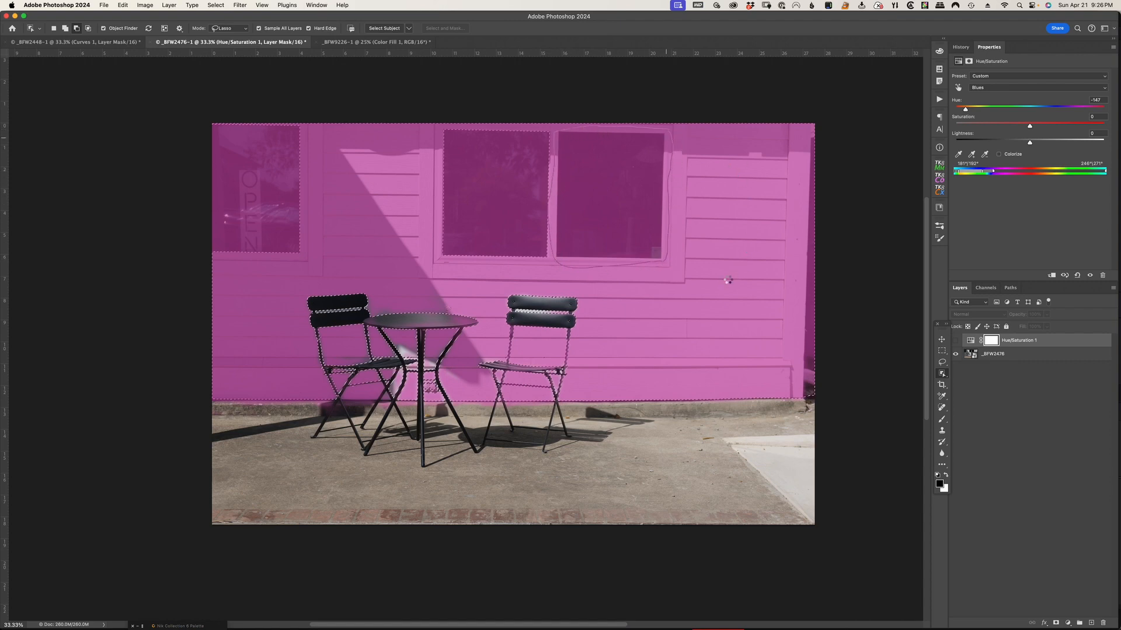
drag(723, 290, 734, 288)
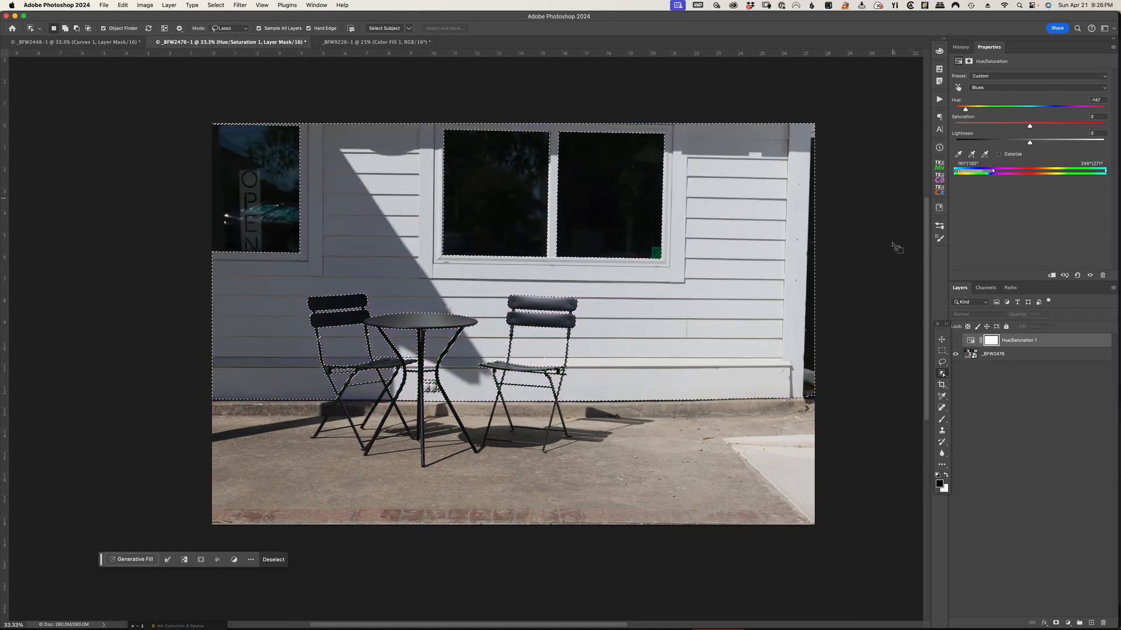
Subtract the dark strip beyond the building's right corner from the selection with the Polygonal Lasso tool
click(941, 362)
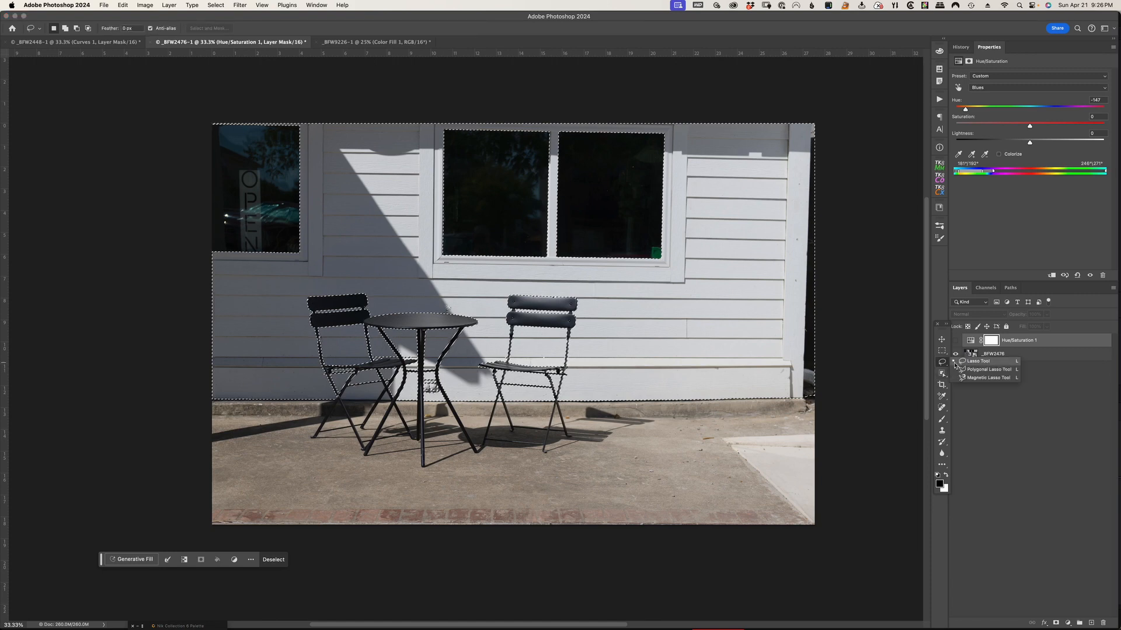
click(974, 371)
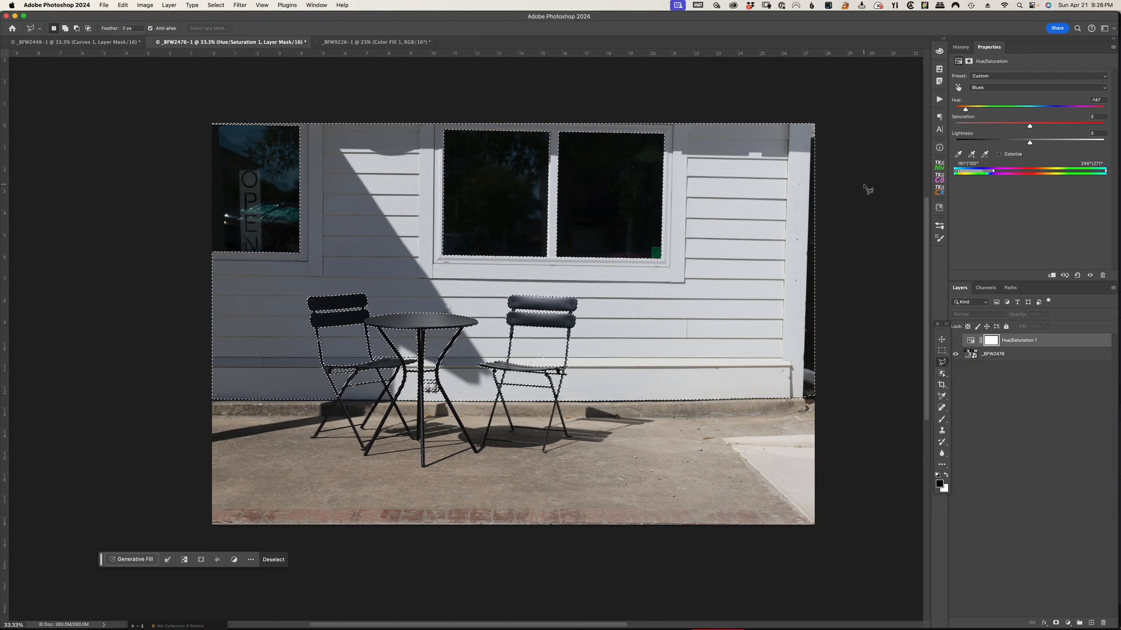
click(818, 138)
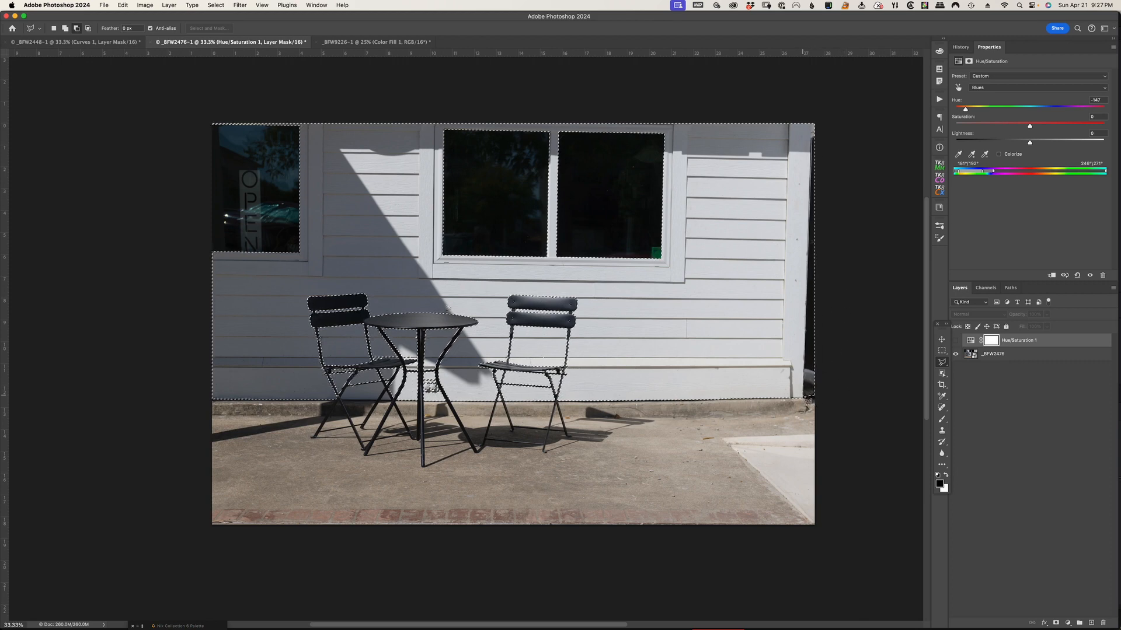
click(808, 400)
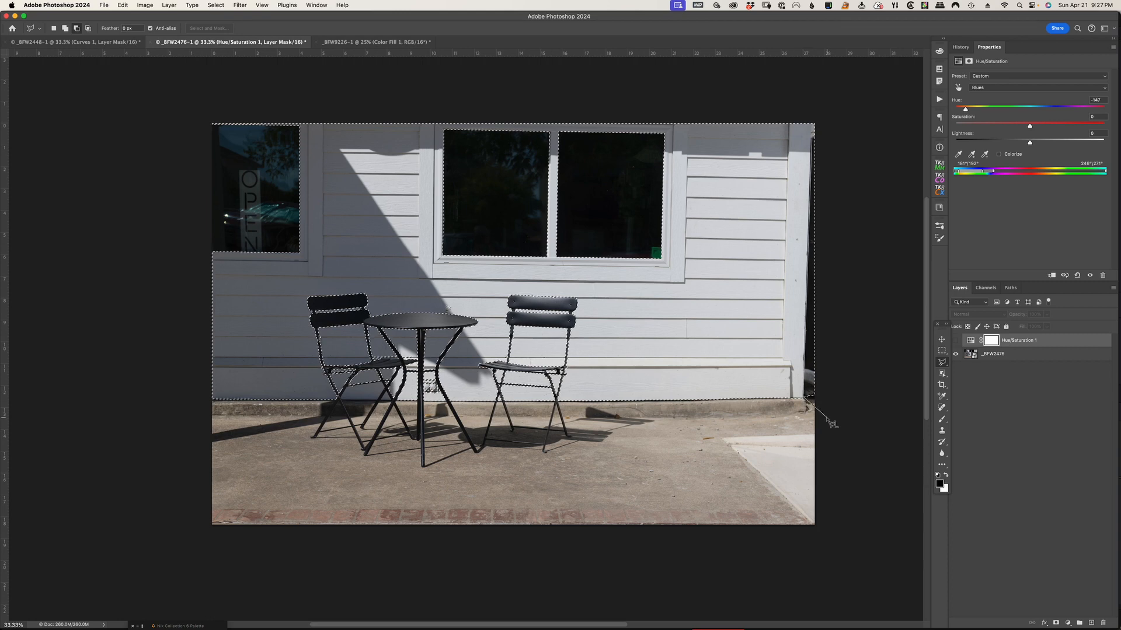
click(829, 417)
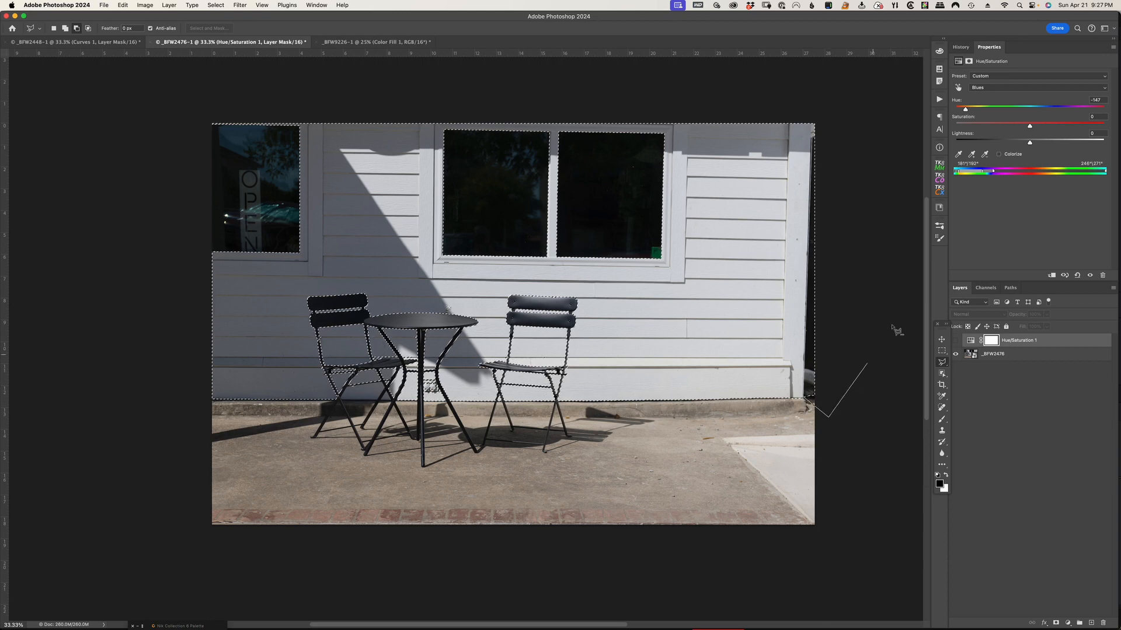
click(844, 140)
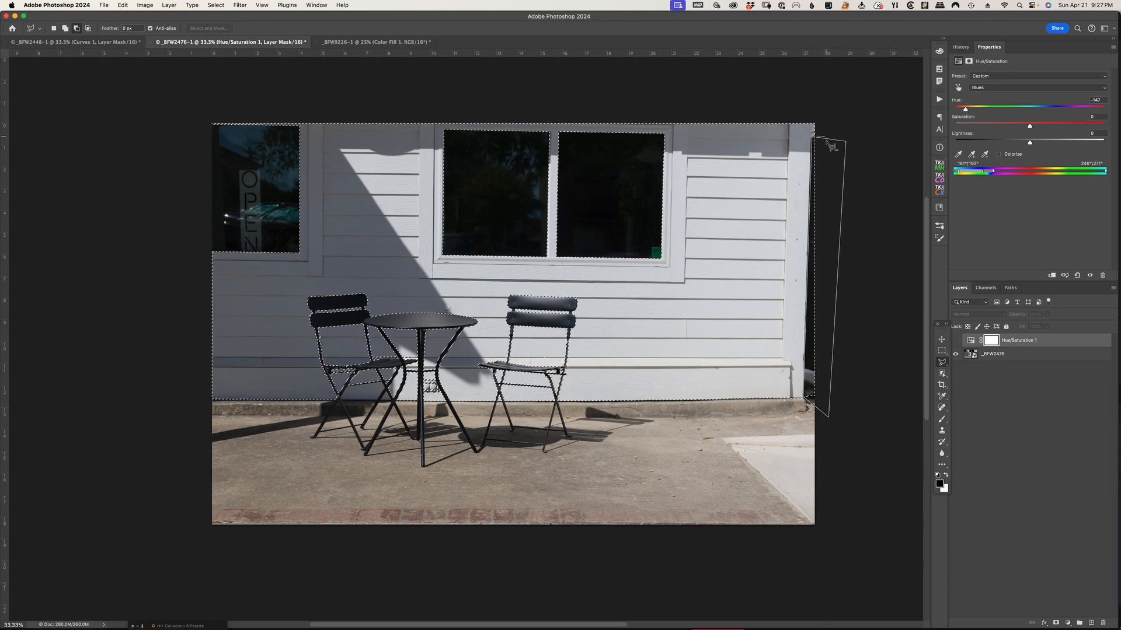
click(819, 143)
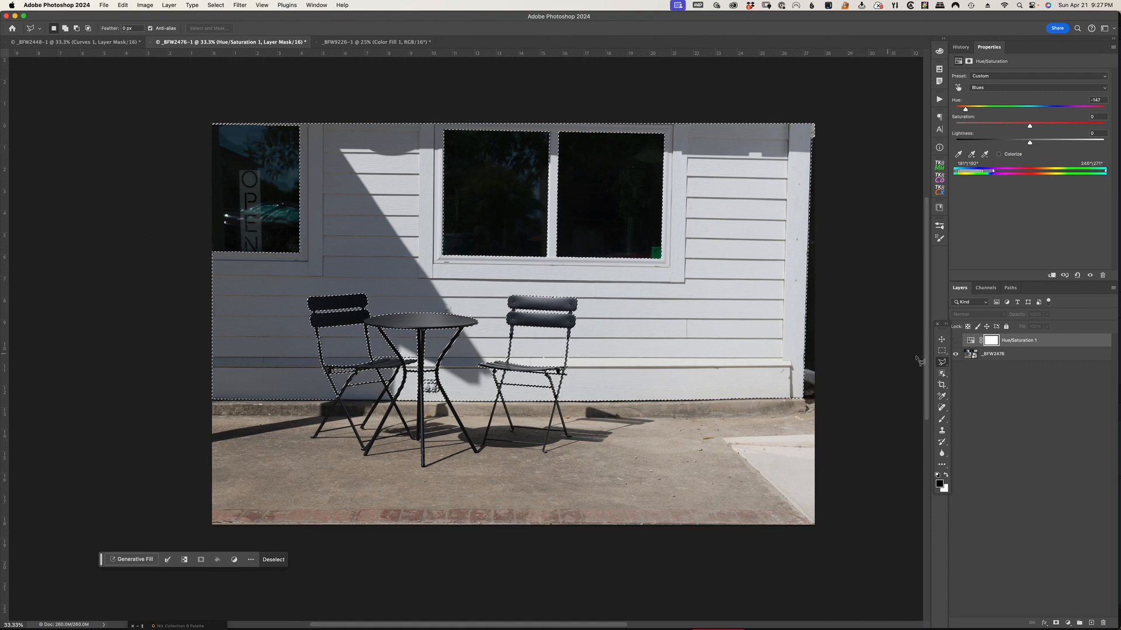
Add a Solid Color fill in blue #368ca5 over the selected building and set its blend mode to Color
click(1068, 623)
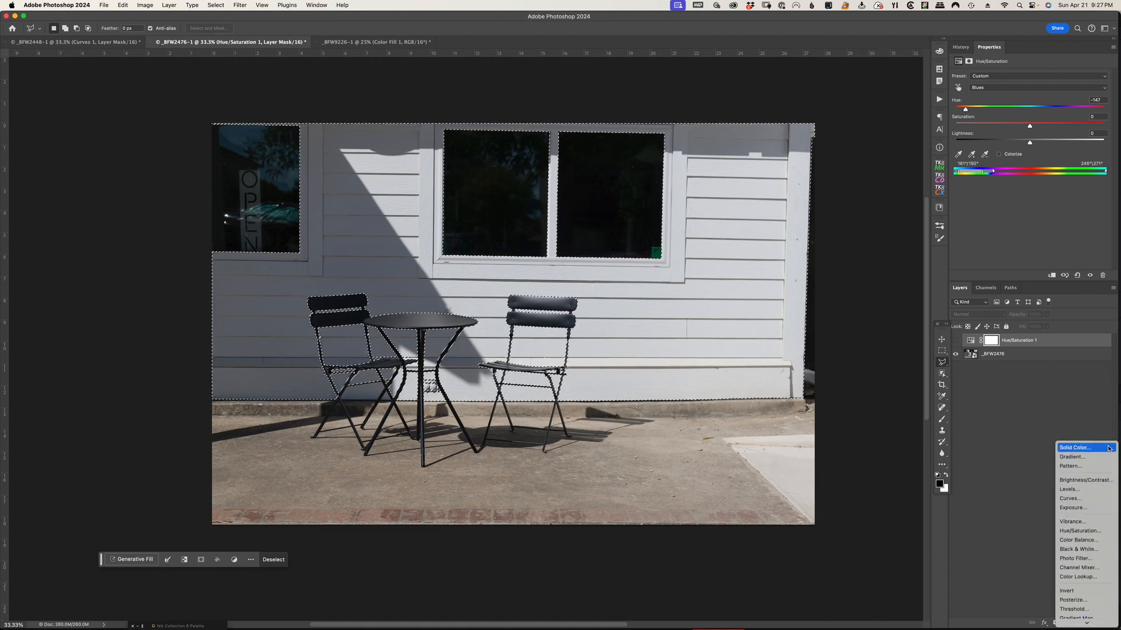
click(1100, 451)
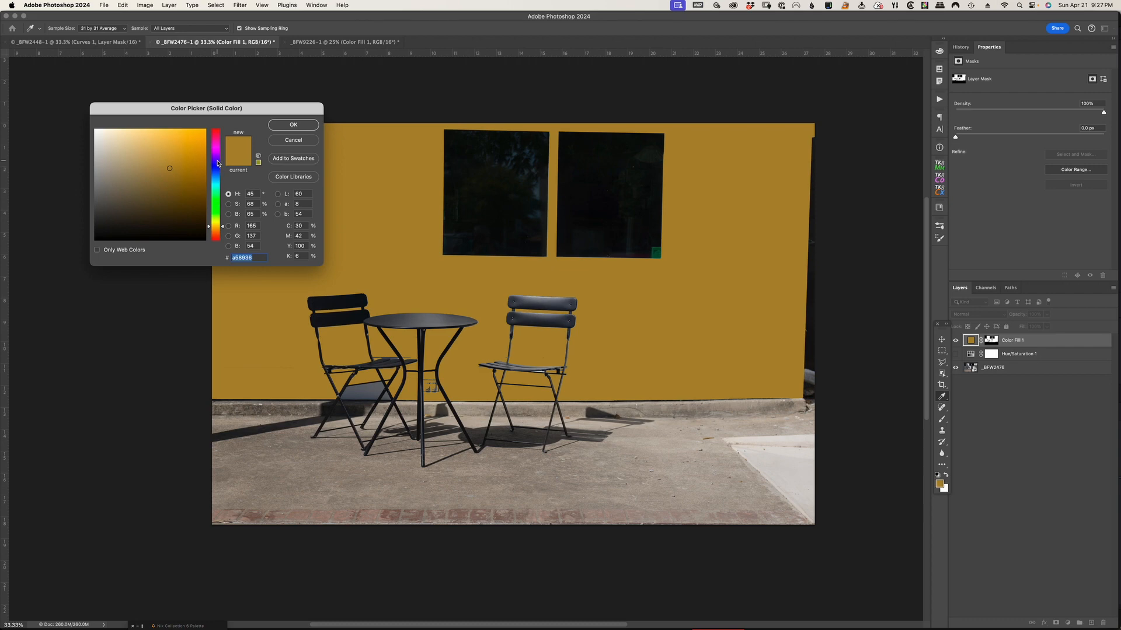
click(215, 181)
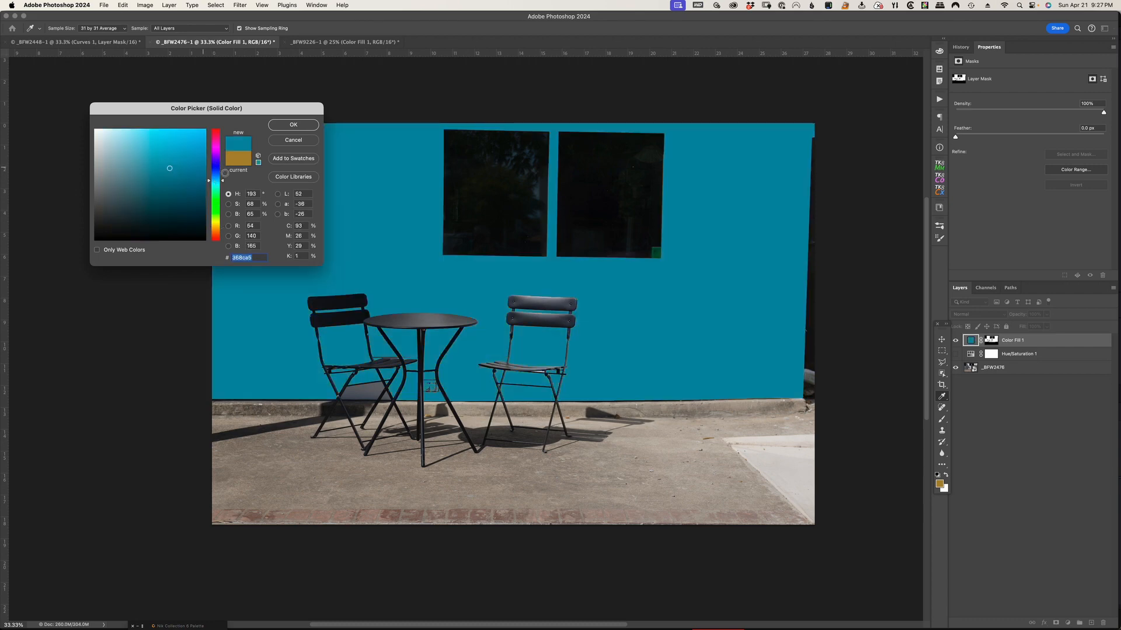
click(294, 126)
key(l)
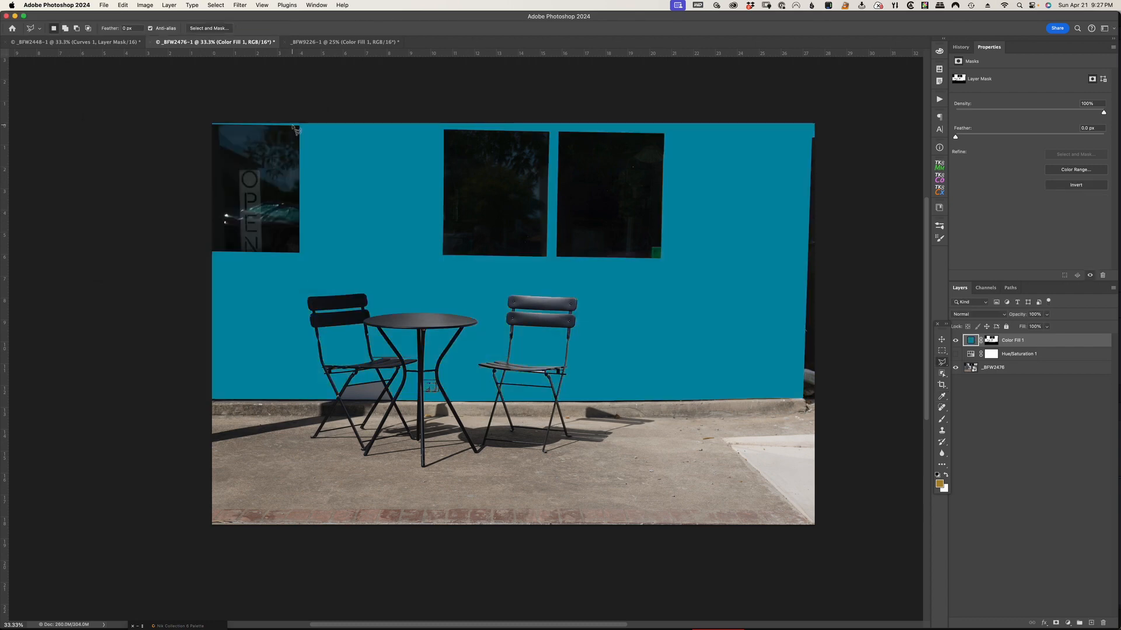
click(986, 319)
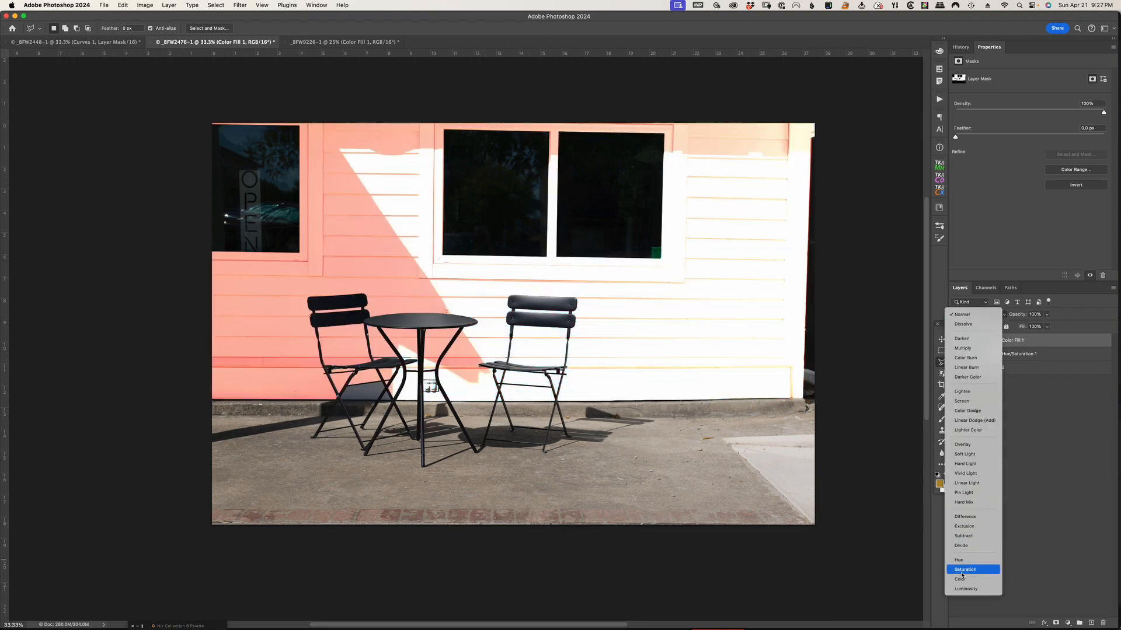
click(960, 580)
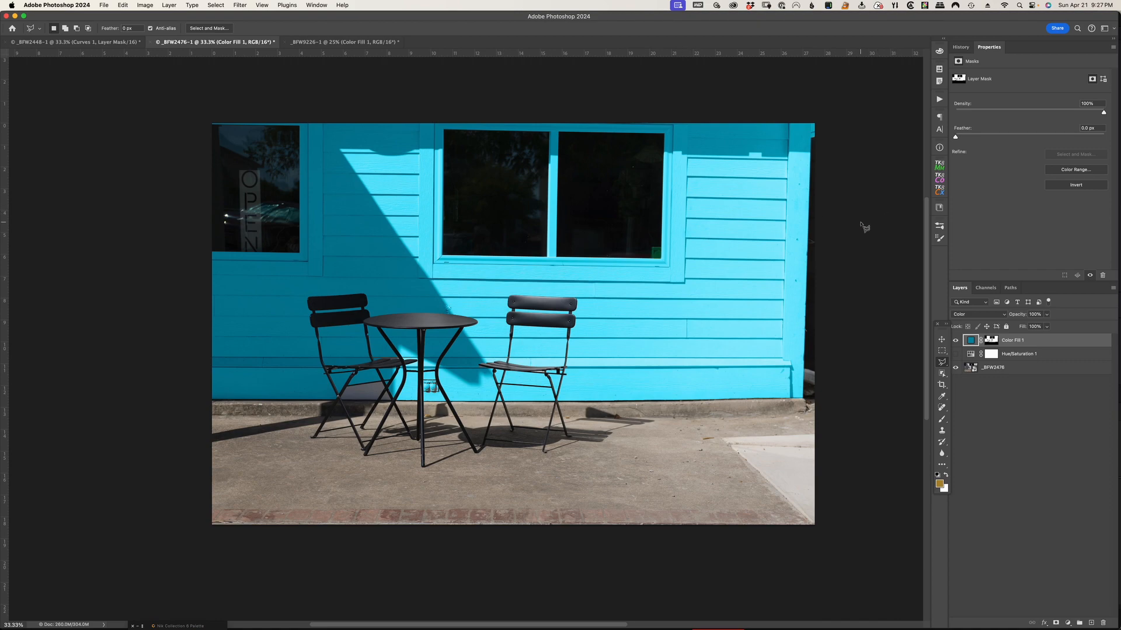
Examine the recolored siding's texture and shadows up close around the table, chair and window frame
key(super+plus)
key(super+plus)
key(super+plus)
key(super+plus)
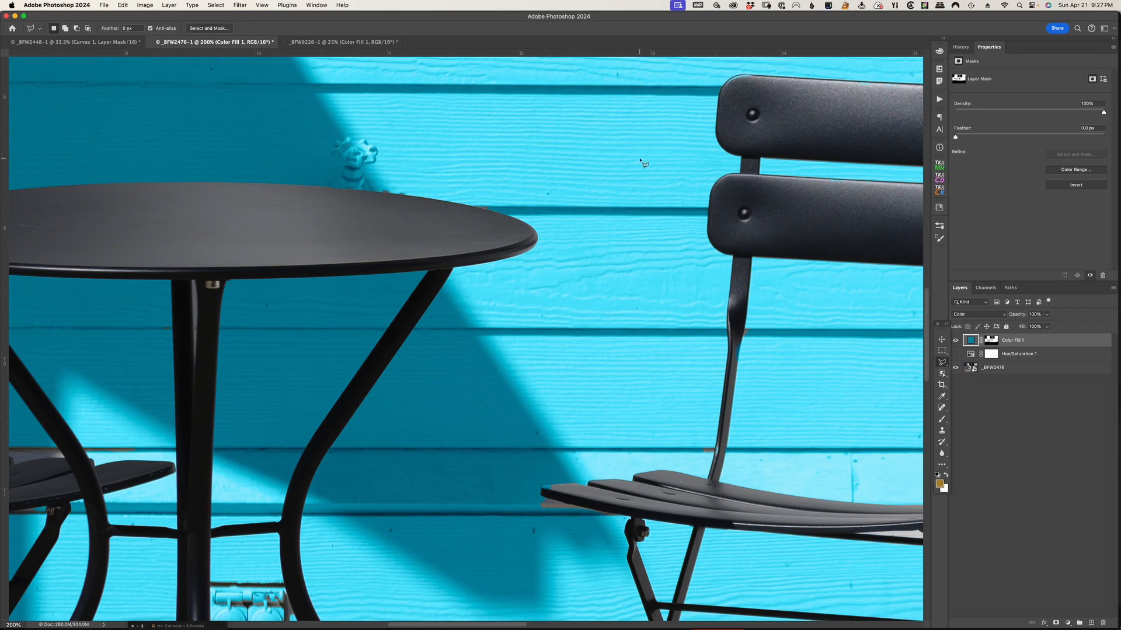
scroll(630, 166, up, 5)
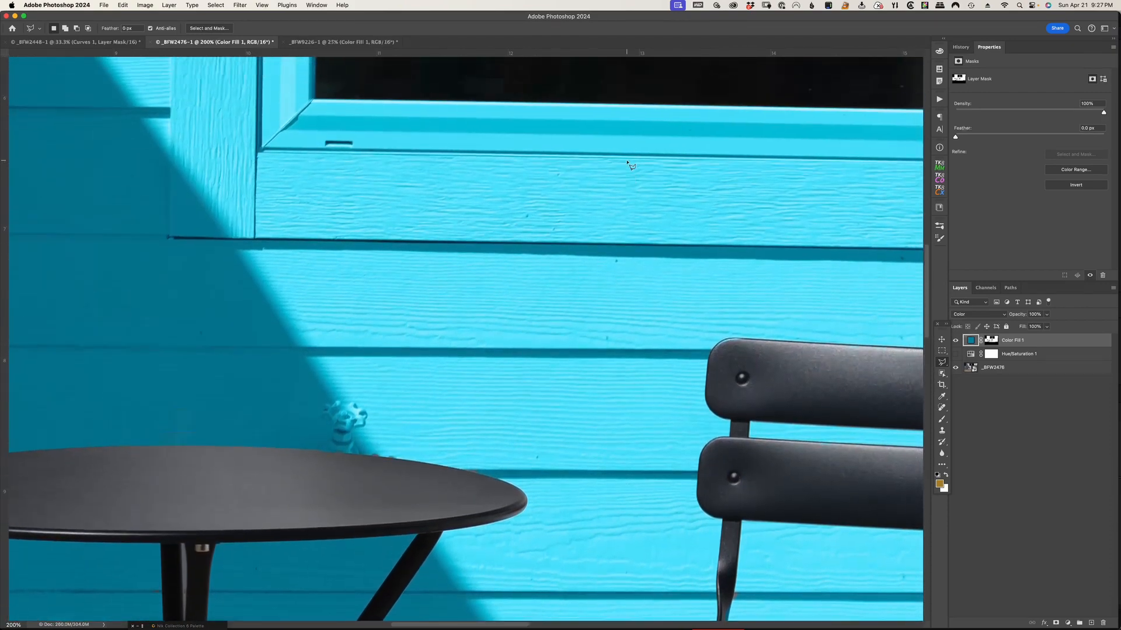
scroll(627, 161, up, 1)
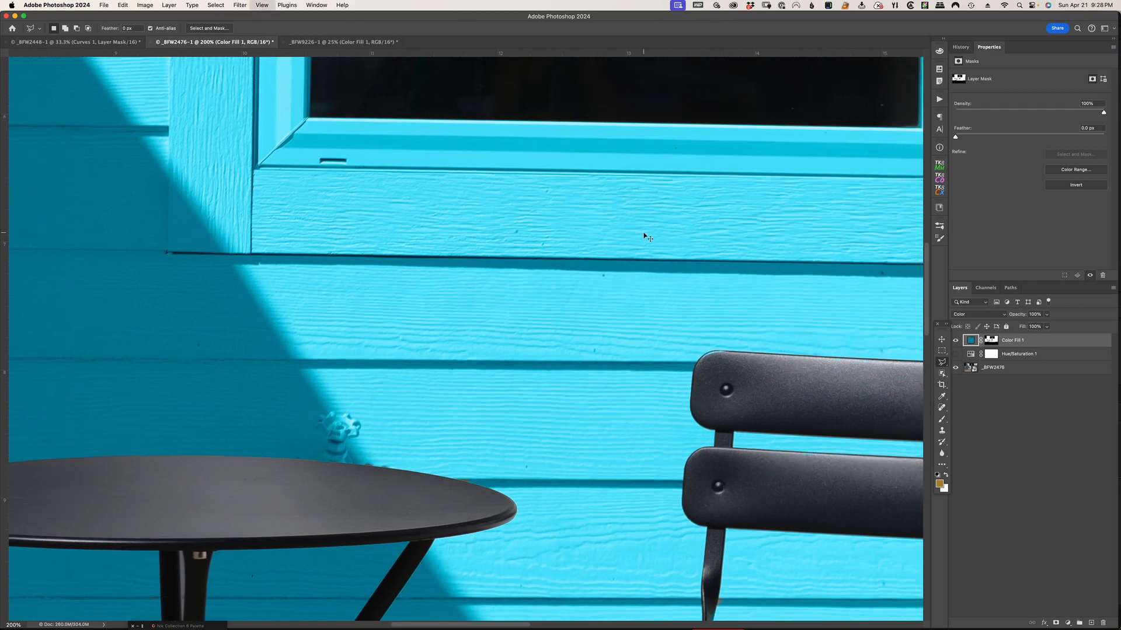
key(super+minus)
key(super+minus)
key(super+minus)
key(super+minus)
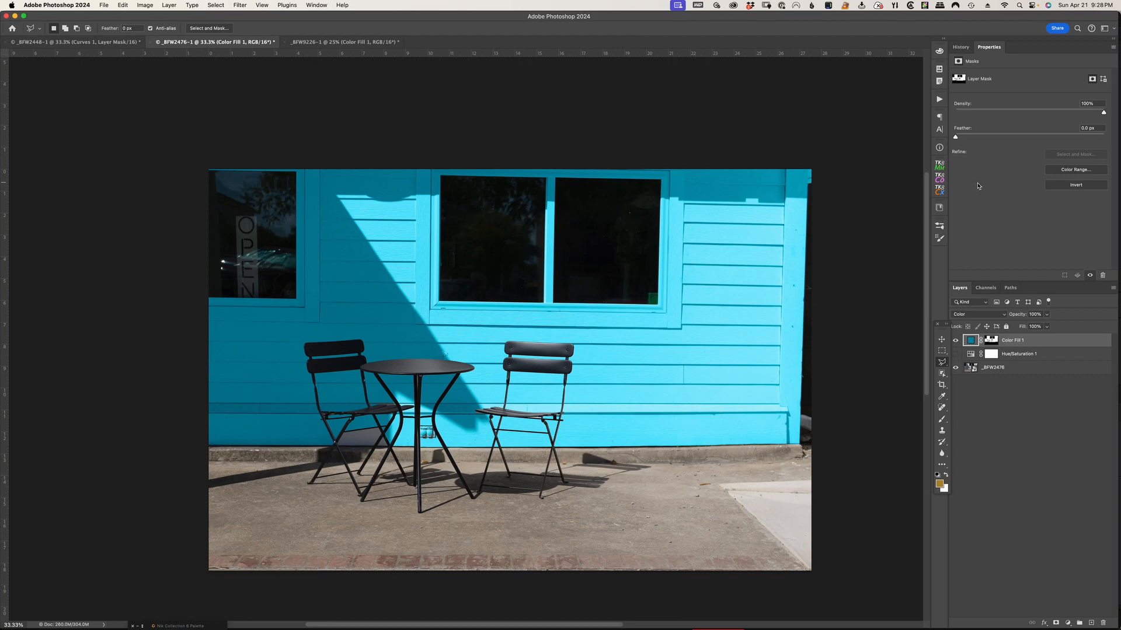
Hide the Color Fill 1 layer and add a Hue/Saturation adjustment layer with Colorize turned on
click(955, 341)
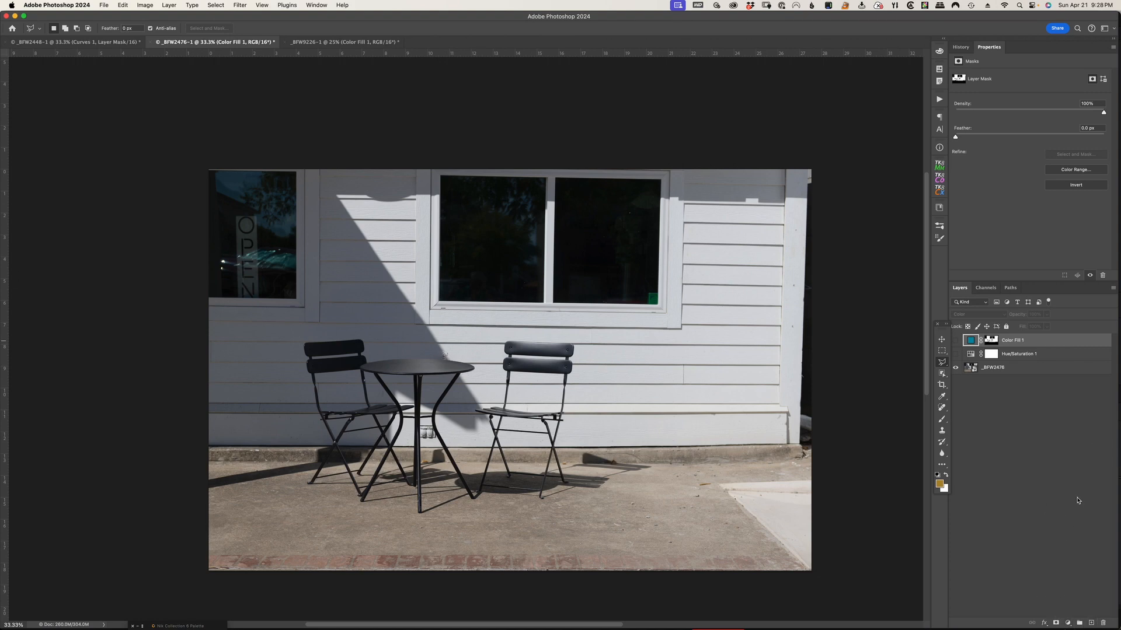
click(1067, 624)
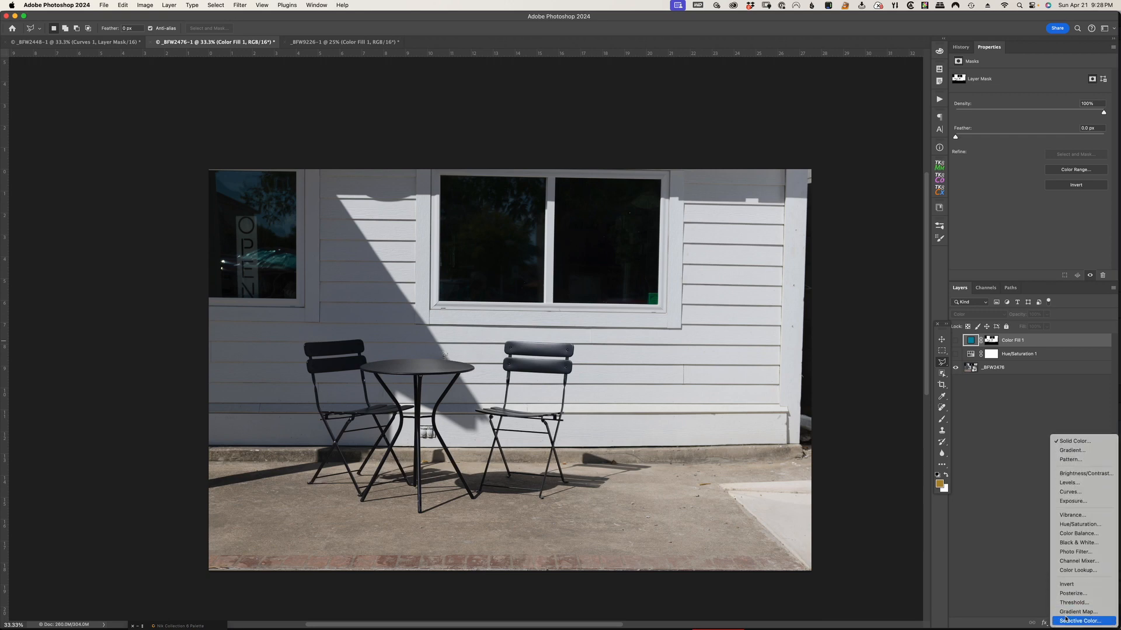
click(1082, 524)
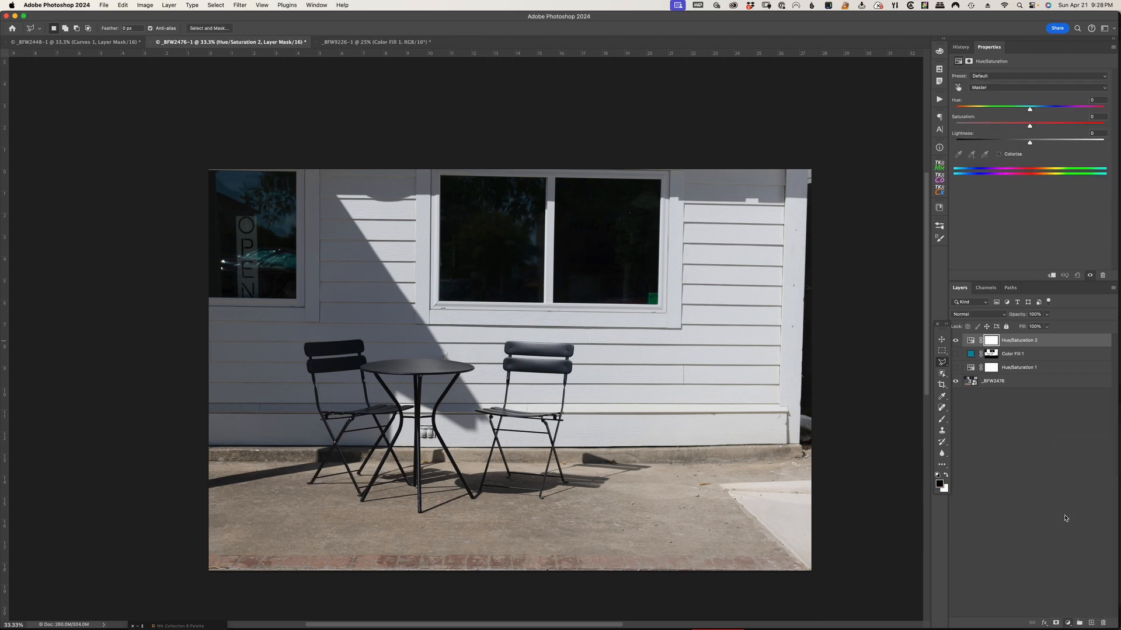
click(998, 154)
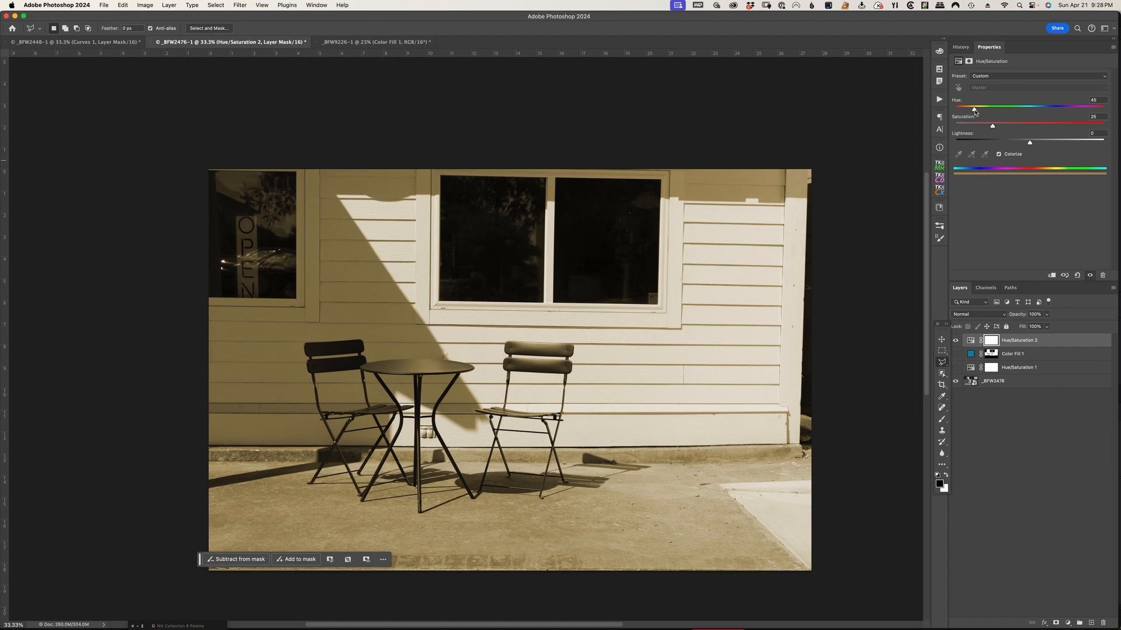
Set the colorizing Hue to 187 and copy the Color Fill 1 mask onto the Hue/Saturation 2 layer
drag(973, 110, 1029, 113)
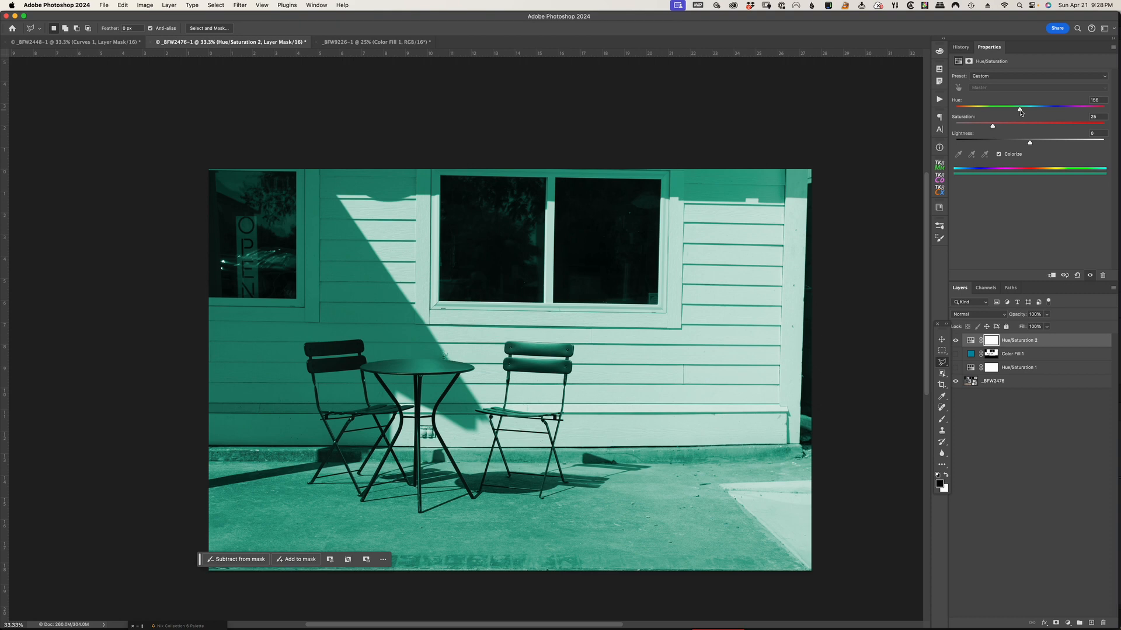
drag(1021, 113, 1034, 112)
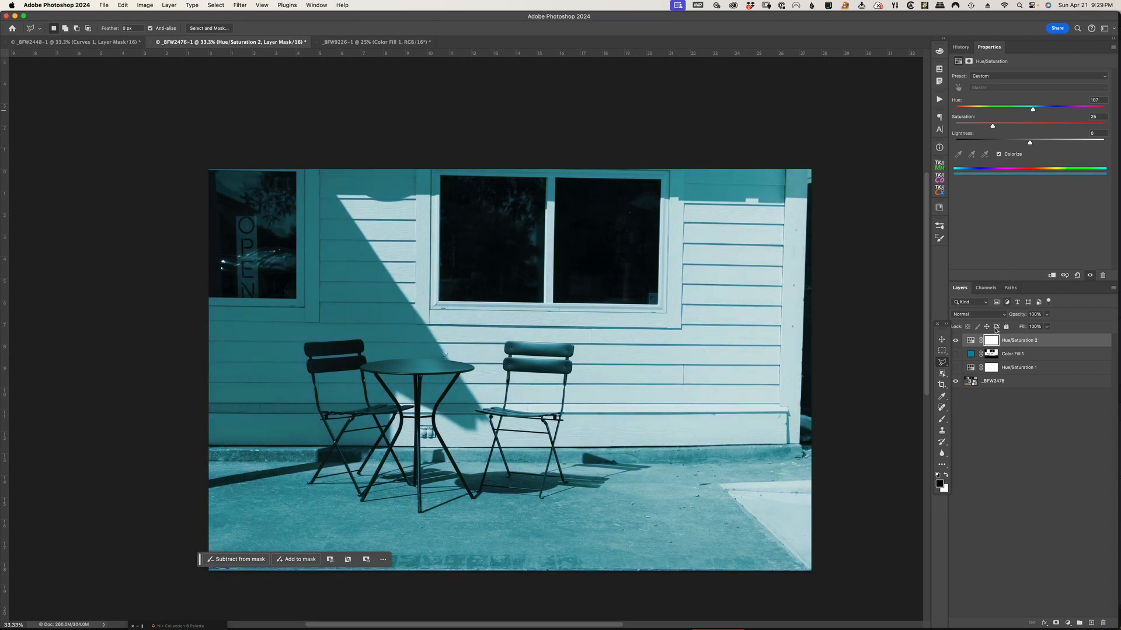
drag(993, 357, 993, 344)
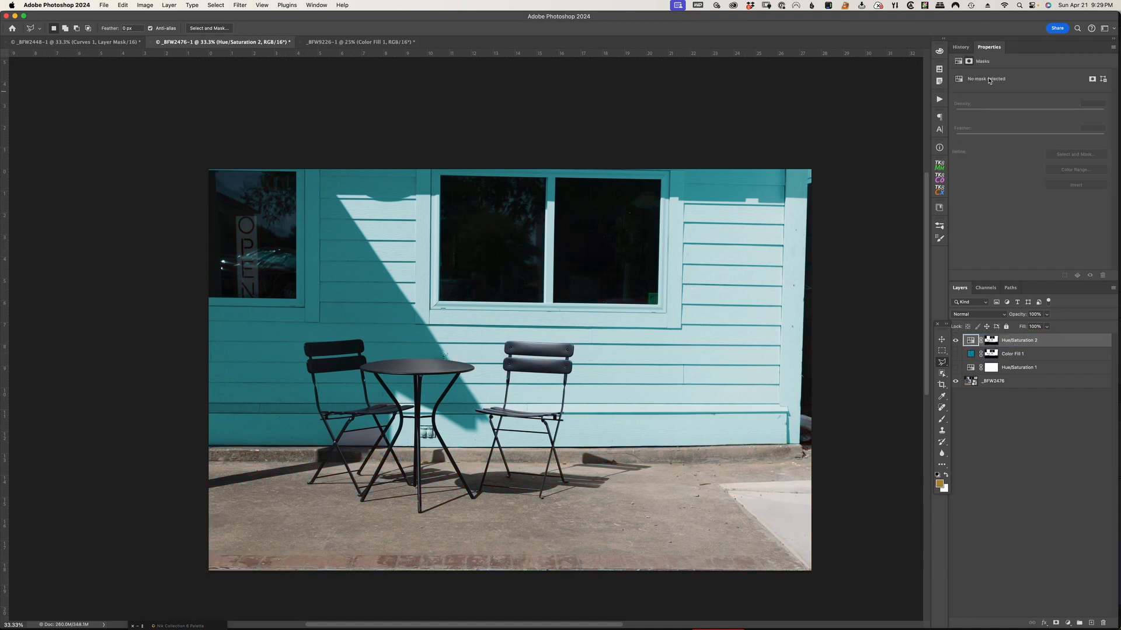
click(971, 342)
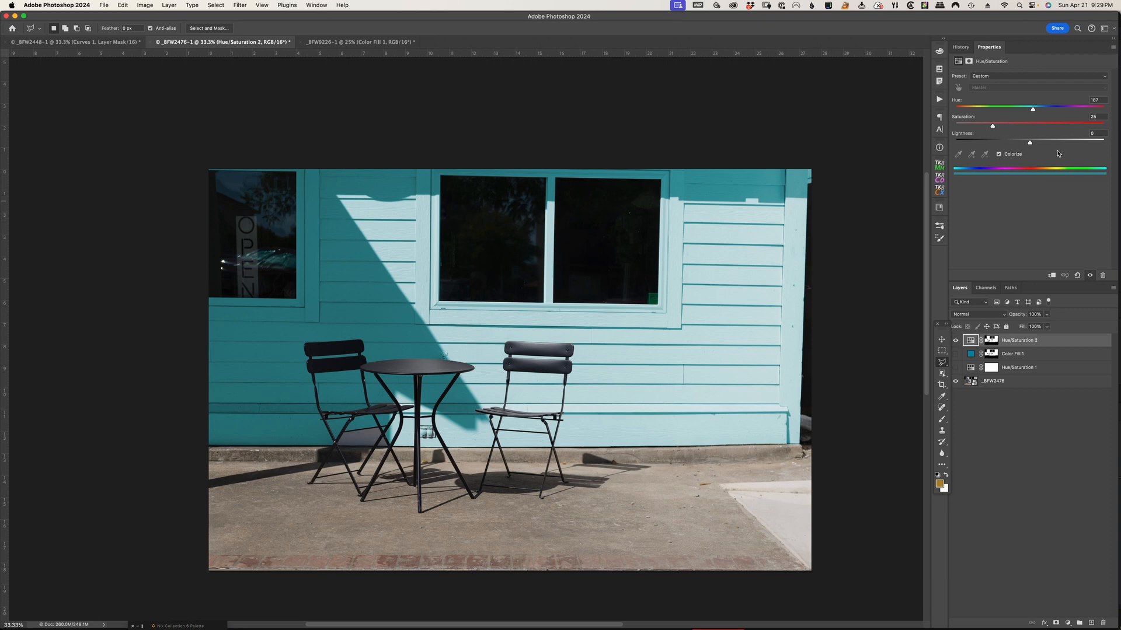
Review the recolored fire hydrant, building and couple photos one after another
click(103, 46)
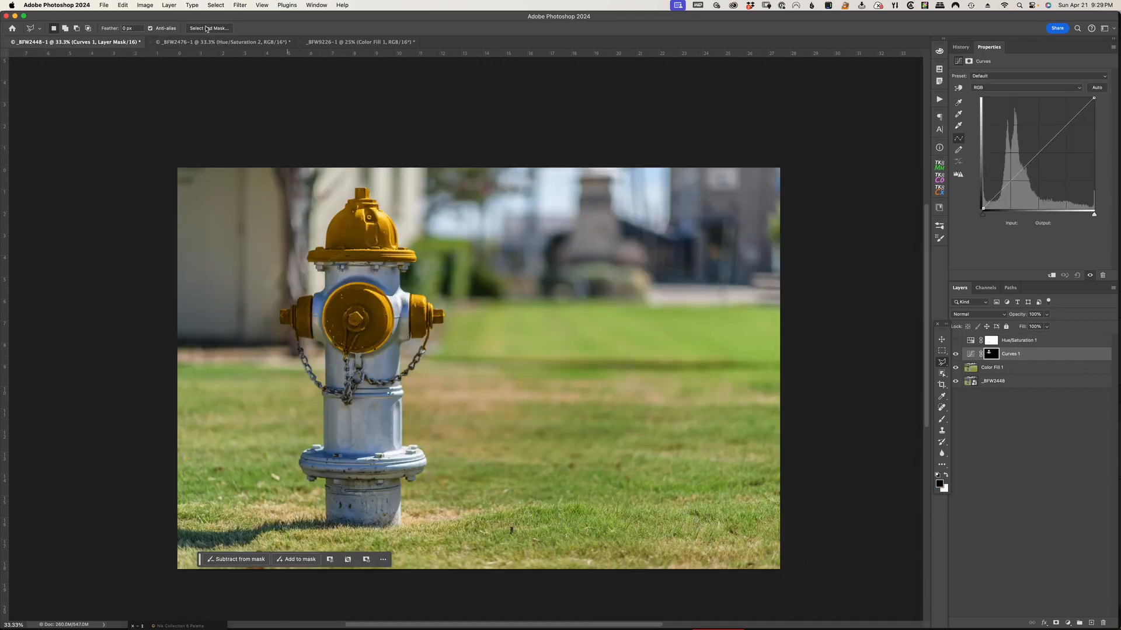
click(208, 43)
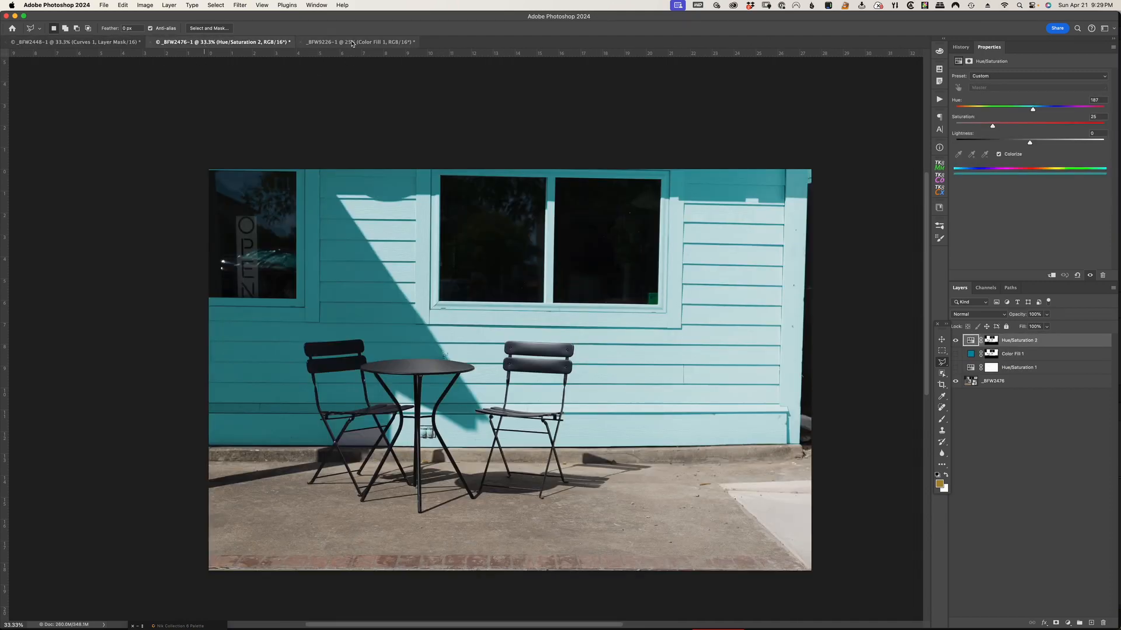
click(354, 44)
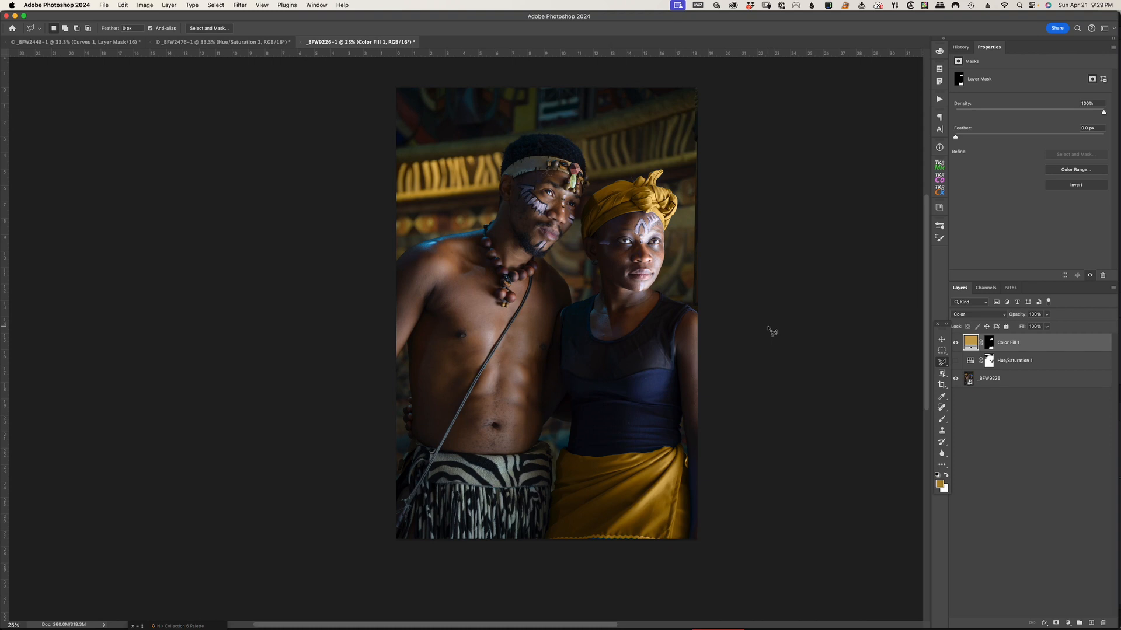